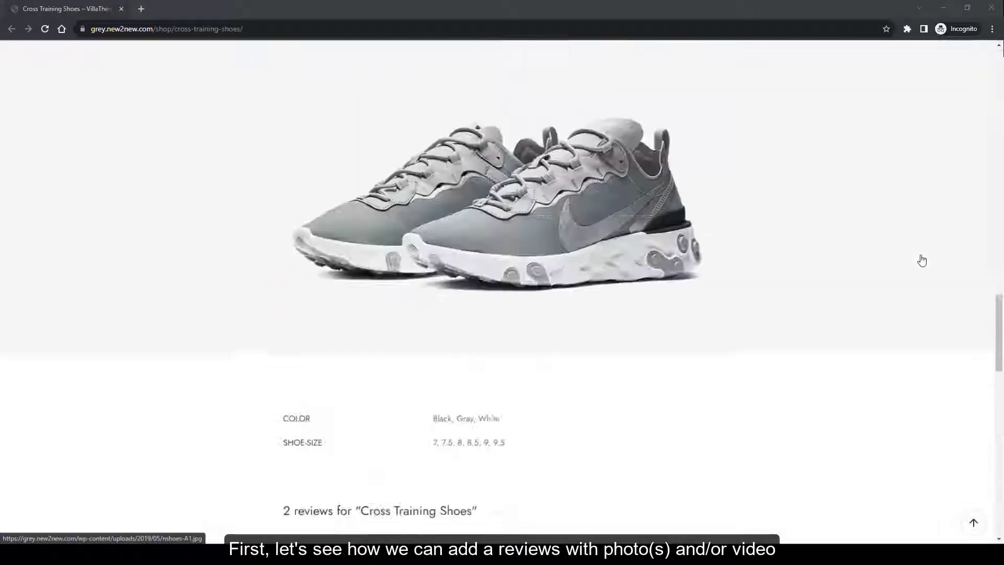
scroll(921, 259, down, 8)
Open the review form, remember reviewer details, and attach 1.png, 2.png and nice shoes.mp4
click(498, 419)
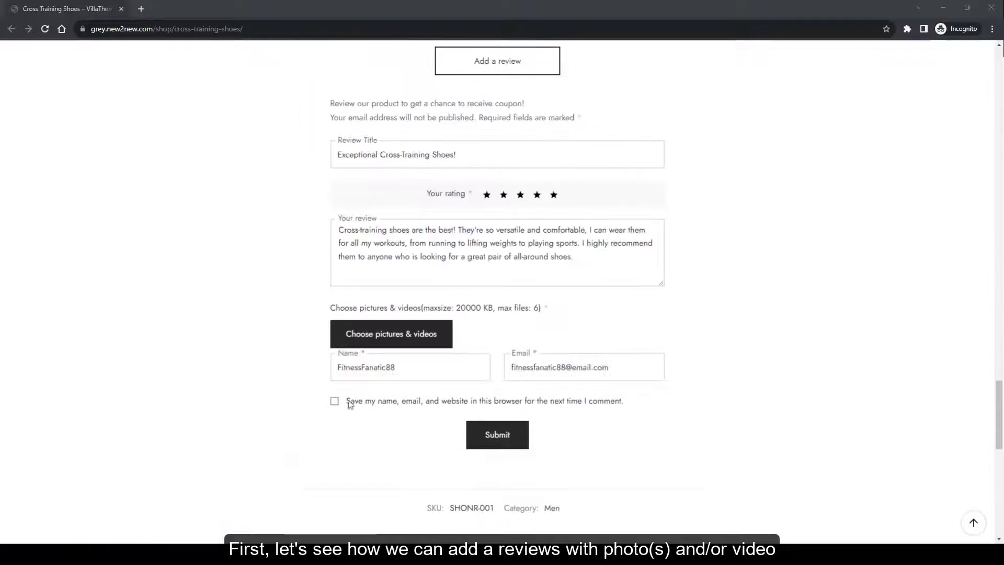
click(350, 405)
click(391, 334)
click(182, 86)
click(241, 92)
key(ctrl+a)
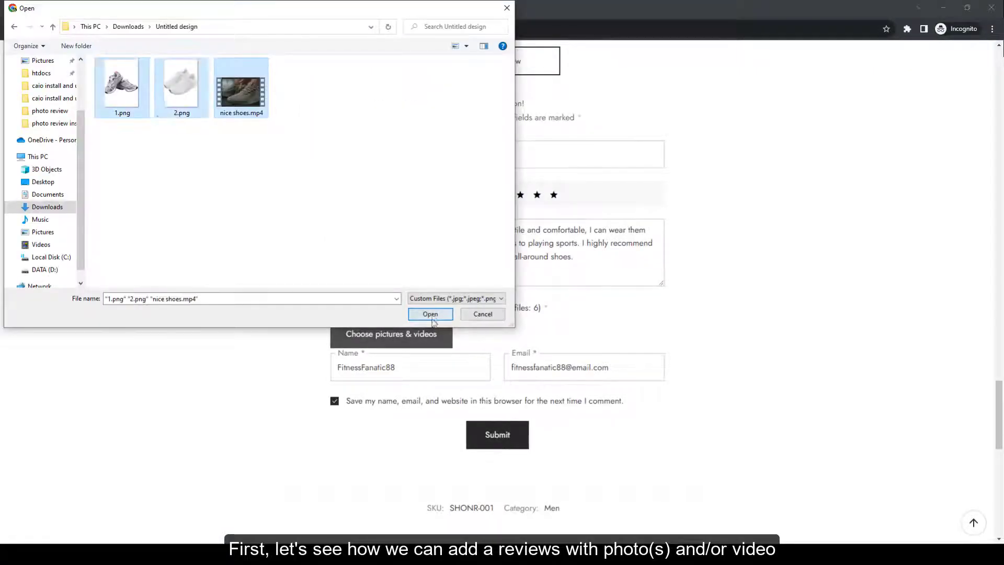
click(430, 314)
Caption 2.png 'Nike' and submit the five-star review
key(Tab)
text(Nike)
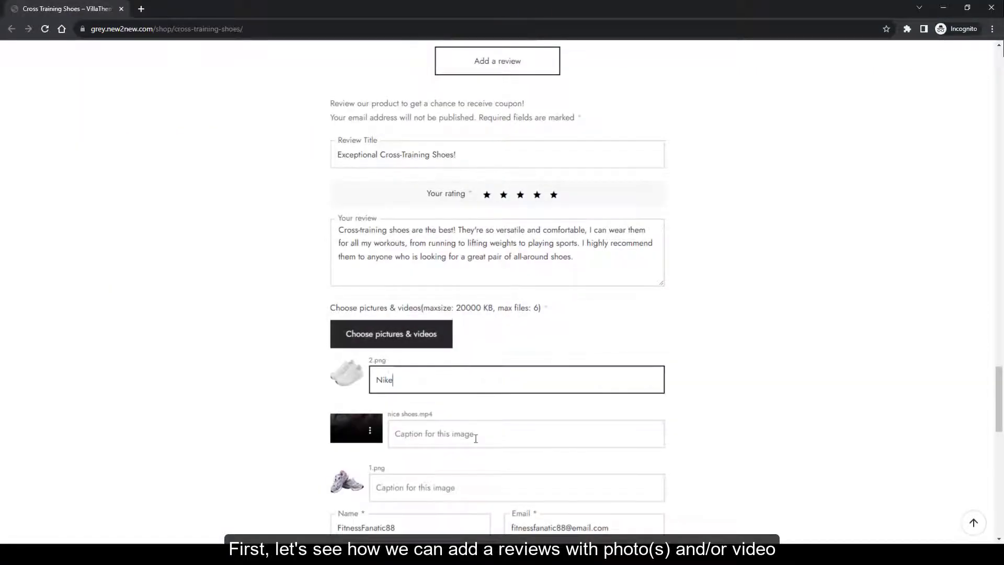
scroll(476, 438, down, 2)
click(506, 551)
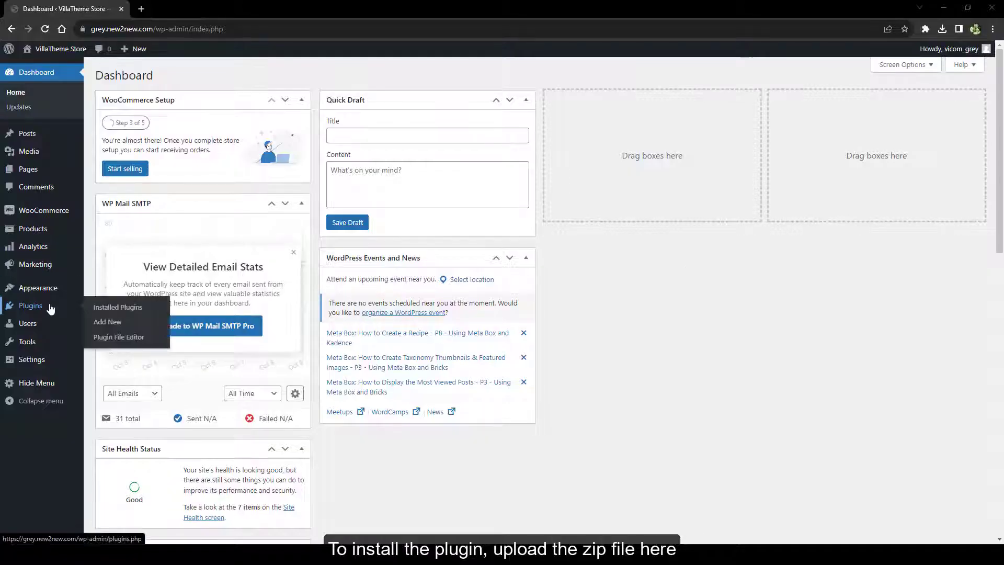
Upload woocommerce-photo-reviews.zip as a new plugin, install it and activate it
click(109, 324)
click(190, 75)
click(471, 170)
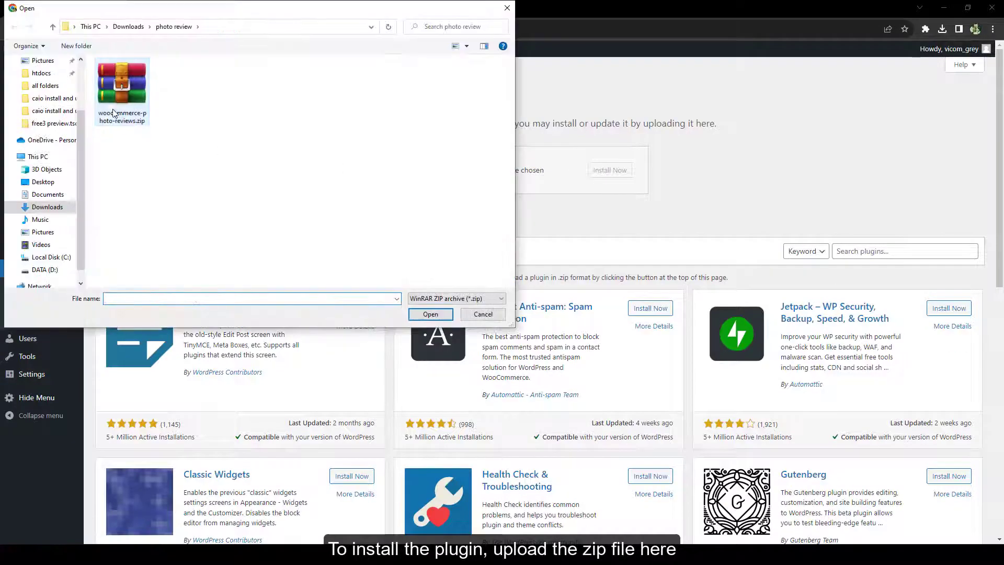
click(430, 314)
click(604, 172)
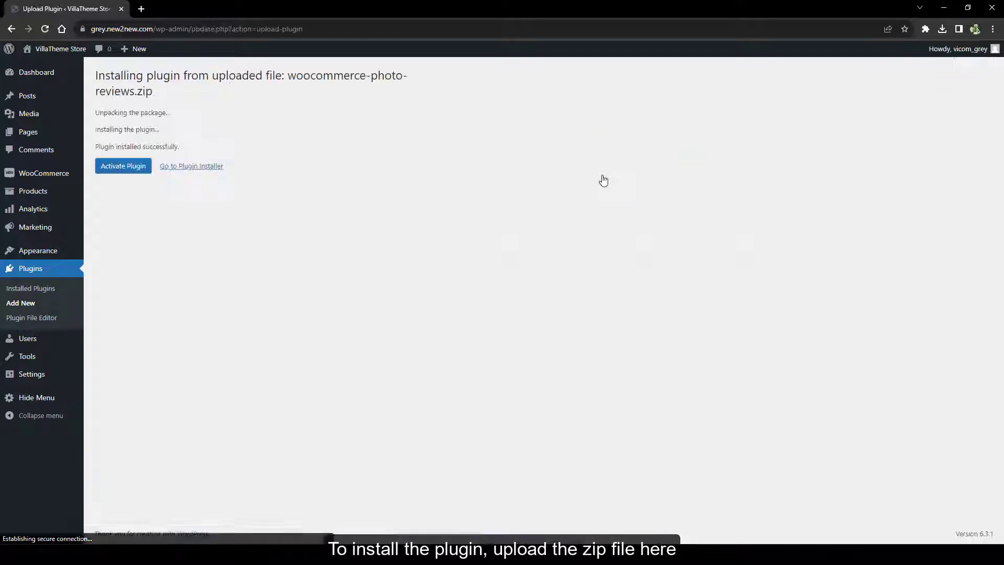
click(123, 166)
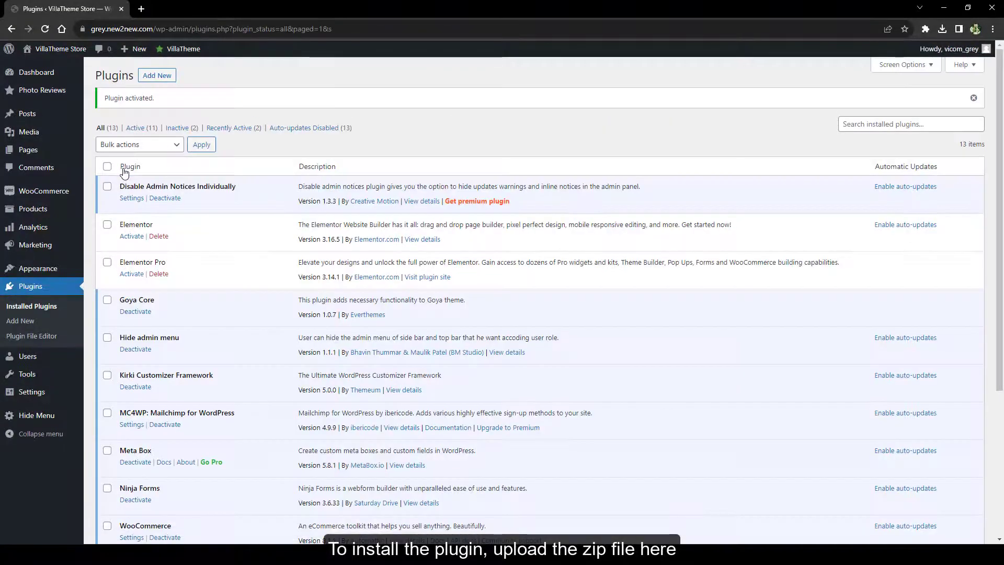
In Photo Reviews settings, keep Restrict number of reviews at None
click(220, 67)
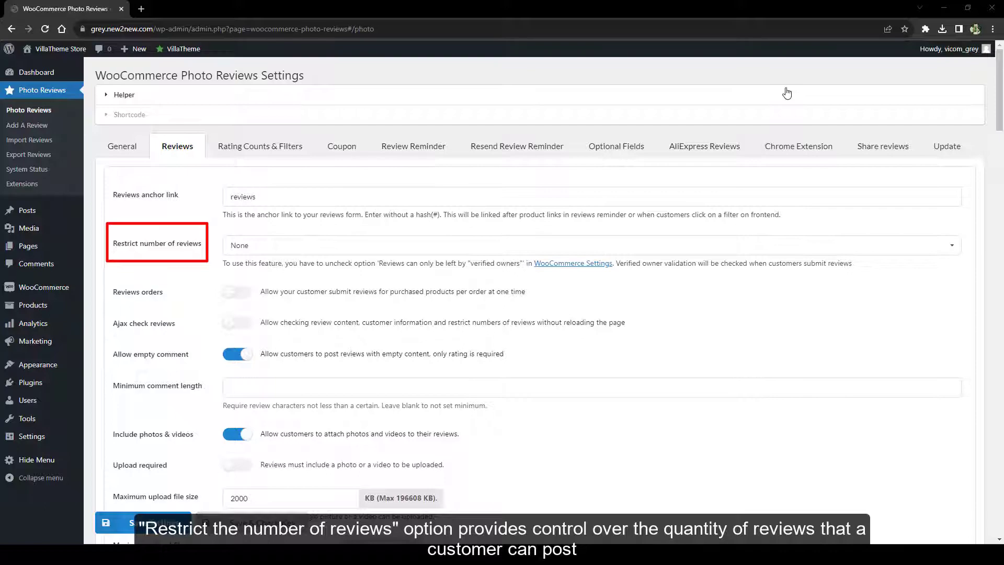
click(382, 243)
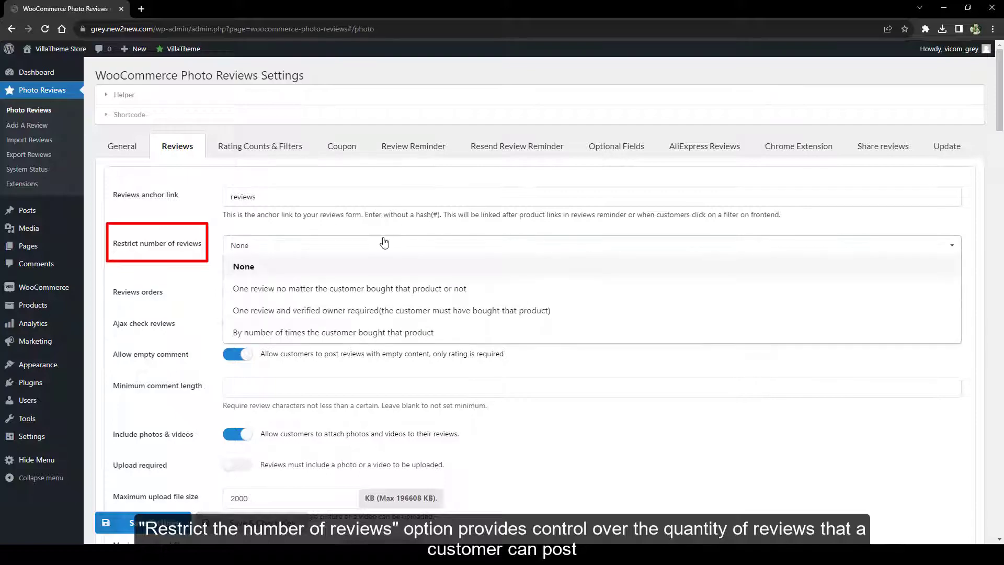
click(523, 266)
In WooCommerce review settings, stop requiring verified owners, then close that tab
click(586, 268)
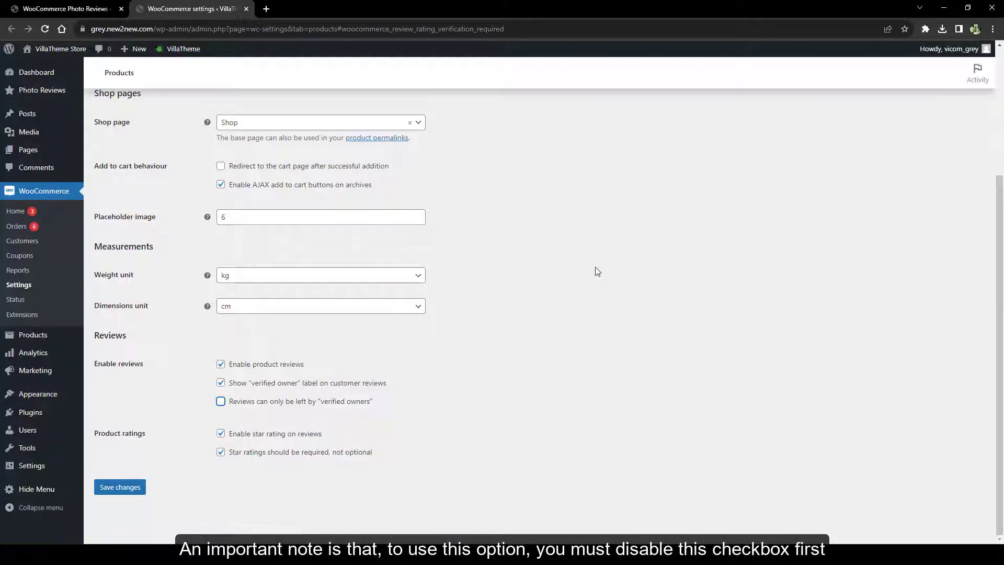
click(221, 401)
click(247, 9)
key(Return)
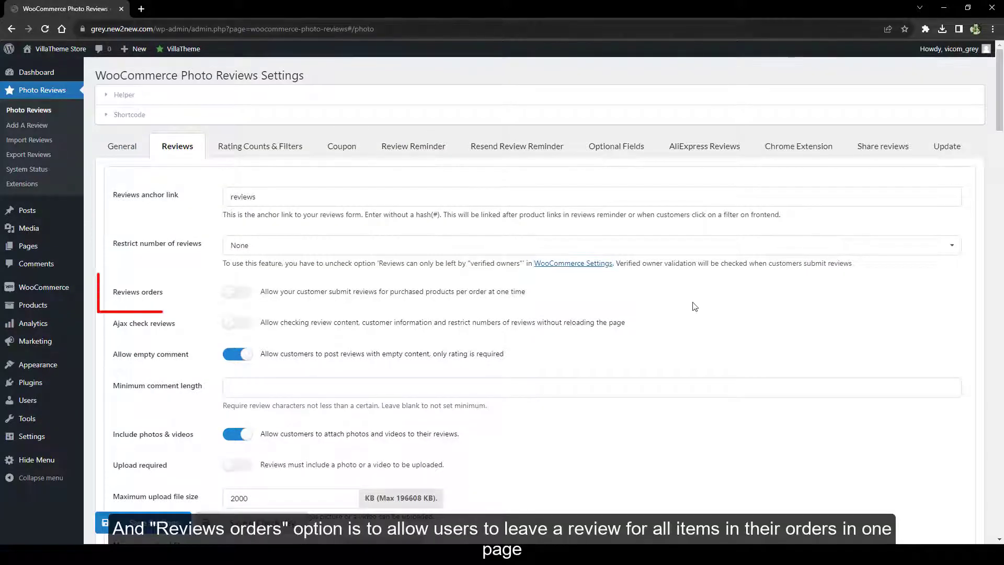
click(688, 298)
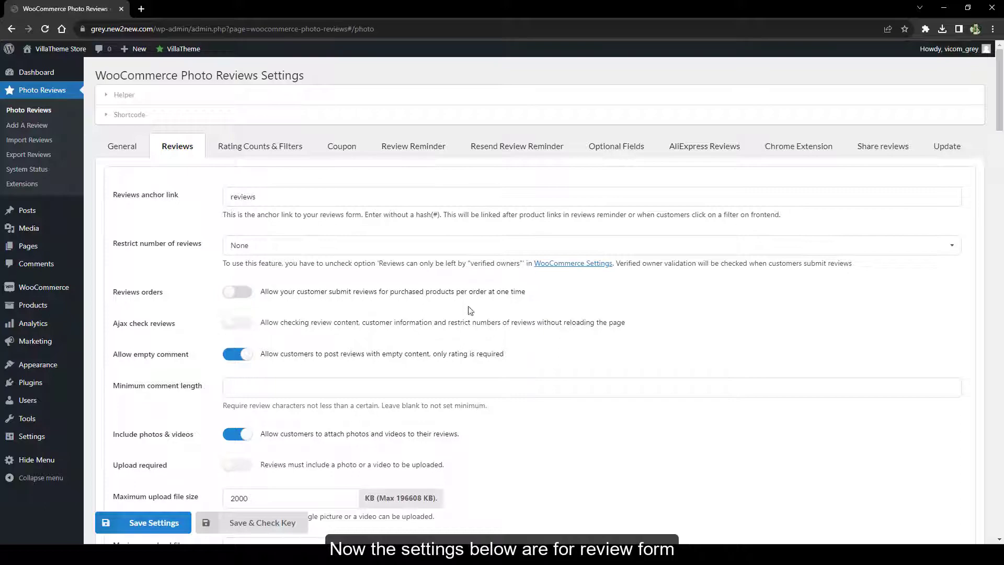
Turn on Ajax review checks and Ajax upload, and set minimum comment length to 150
scroll(576, 306, down, 4)
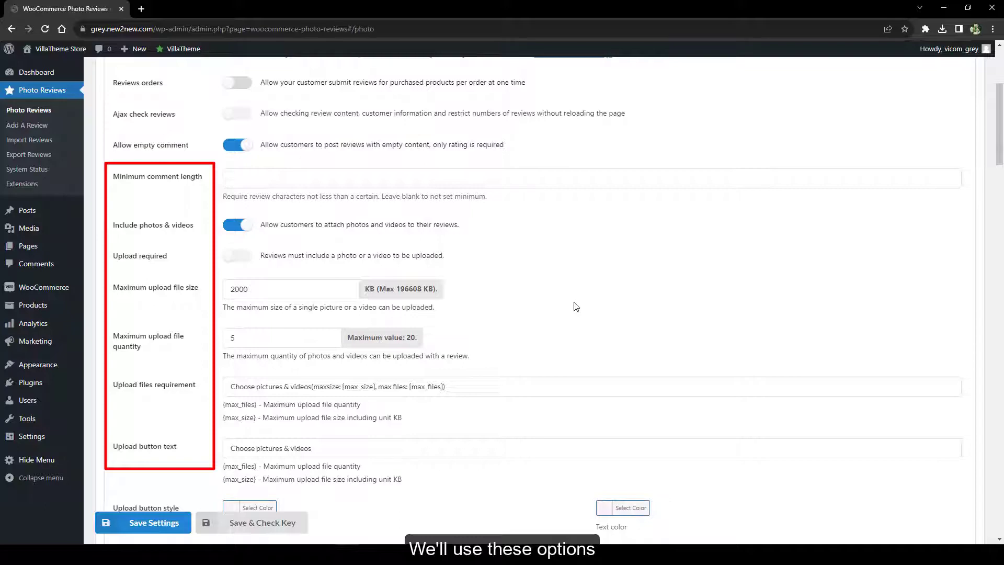
scroll(576, 306, down, 7)
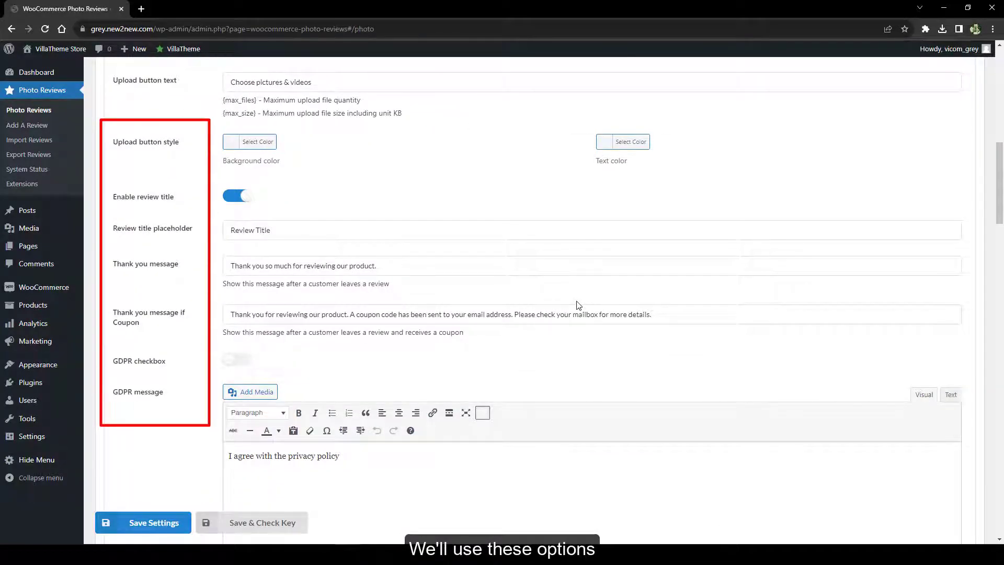
scroll(580, 302, up, 8)
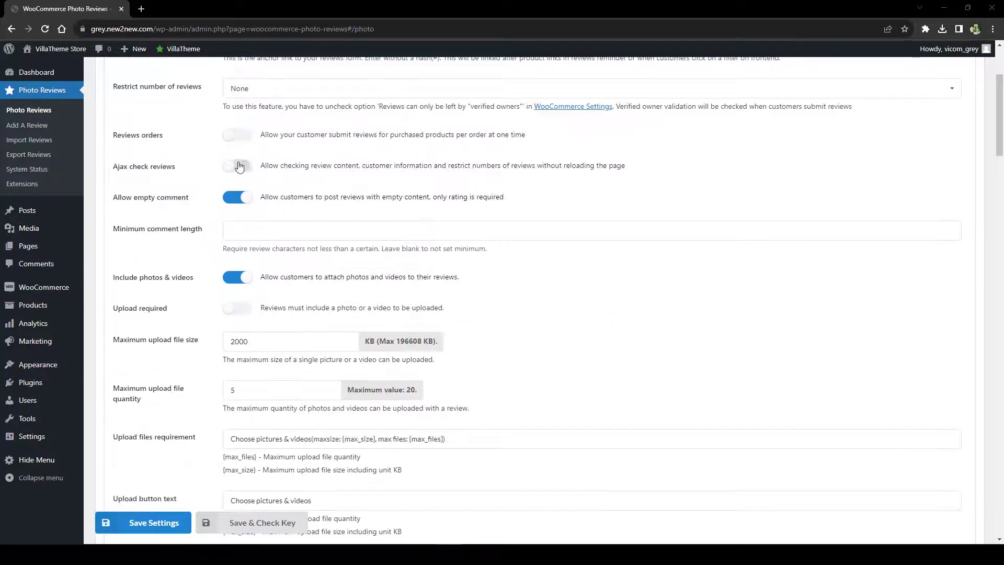
click(240, 166)
click(237, 198)
click(244, 265)
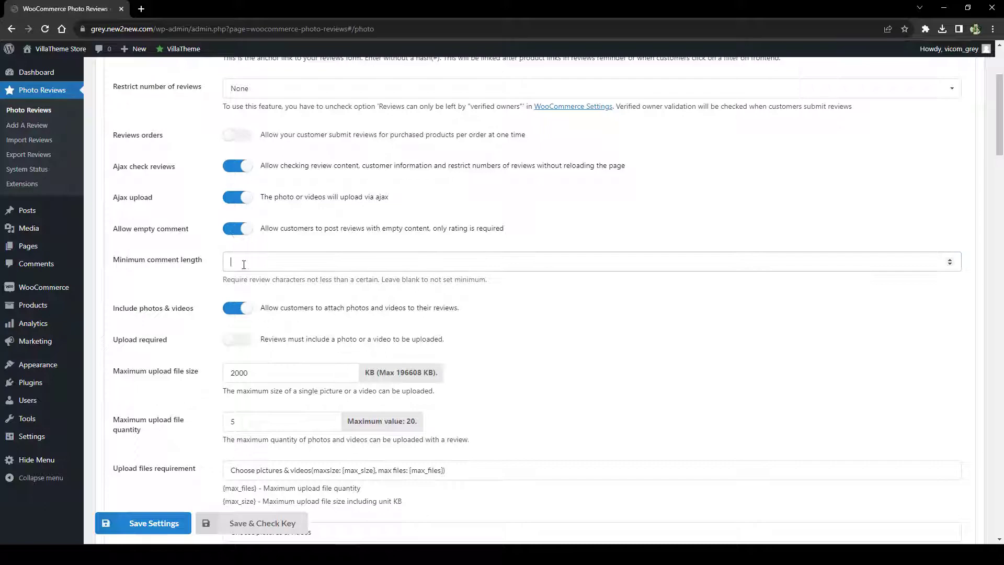
text(150)
click(206, 299)
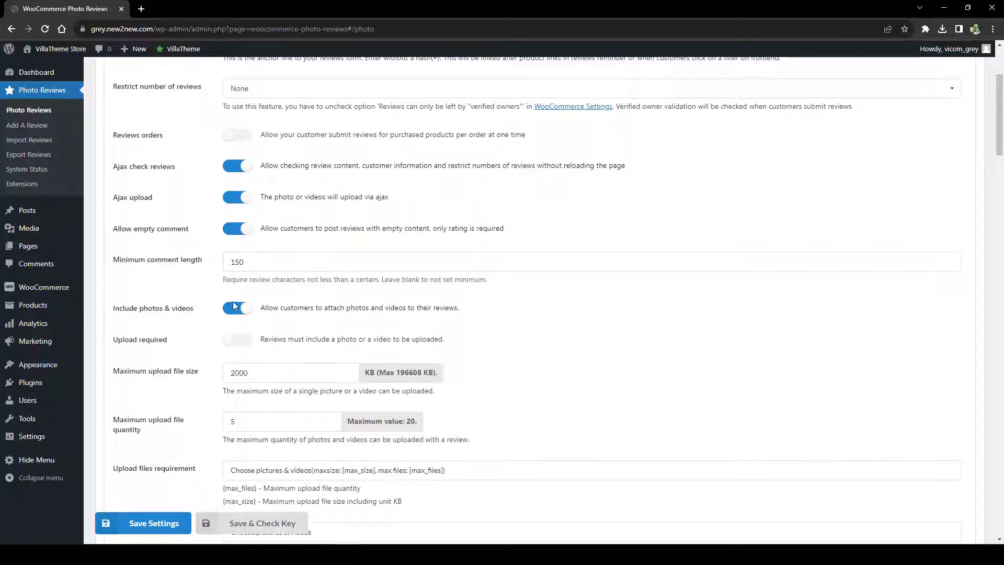
Require an upload with reviews, set max file size 20000 KB and max 6 files
scroll(234, 306, down, 2)
click(232, 237)
click(265, 263)
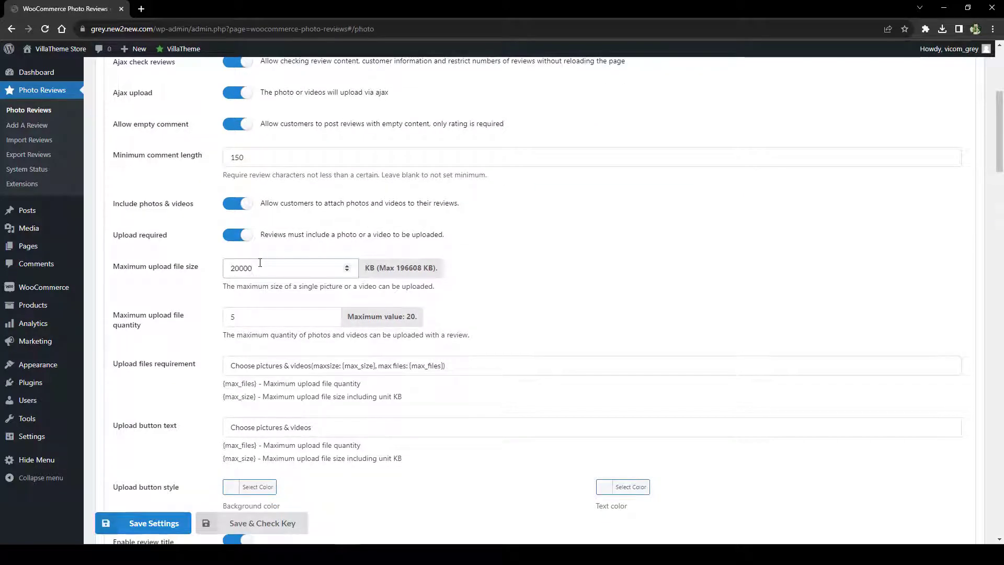
scroll(260, 262, down, 1)
click(329, 268)
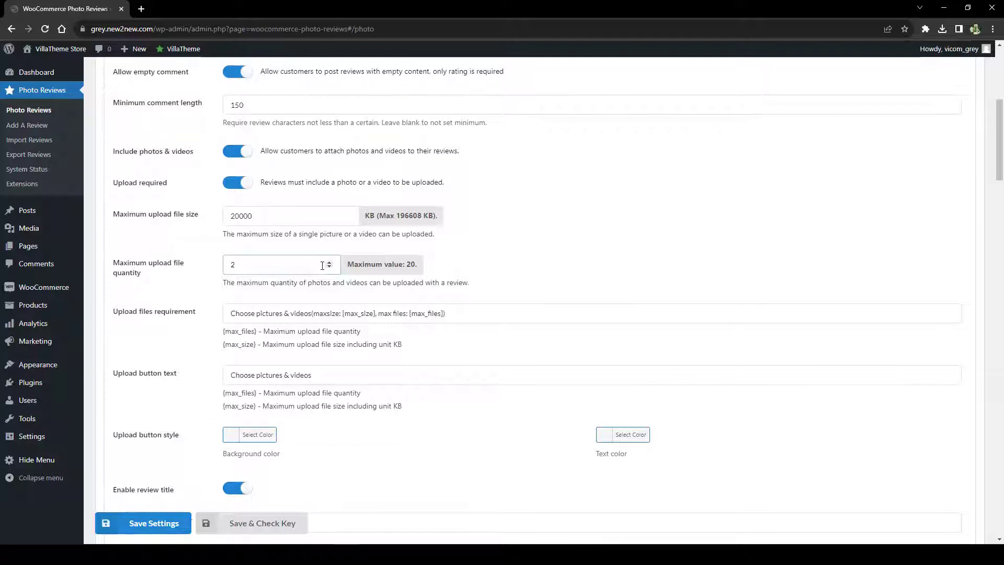
scroll(323, 265, down, 1)
Review the upload wording, button colour and thank-you message, and turn on the GDPR checkbox
click(310, 263)
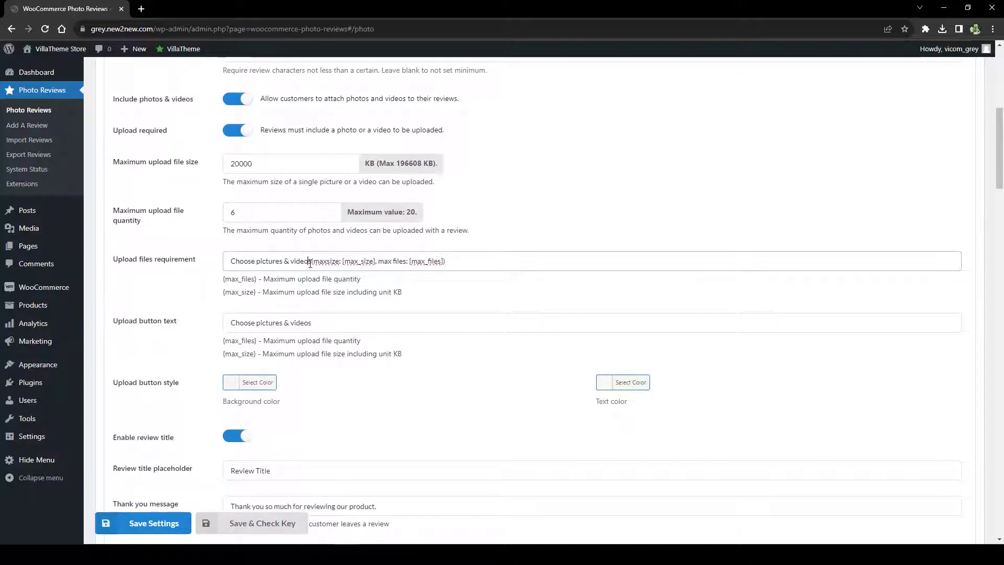
click(230, 382)
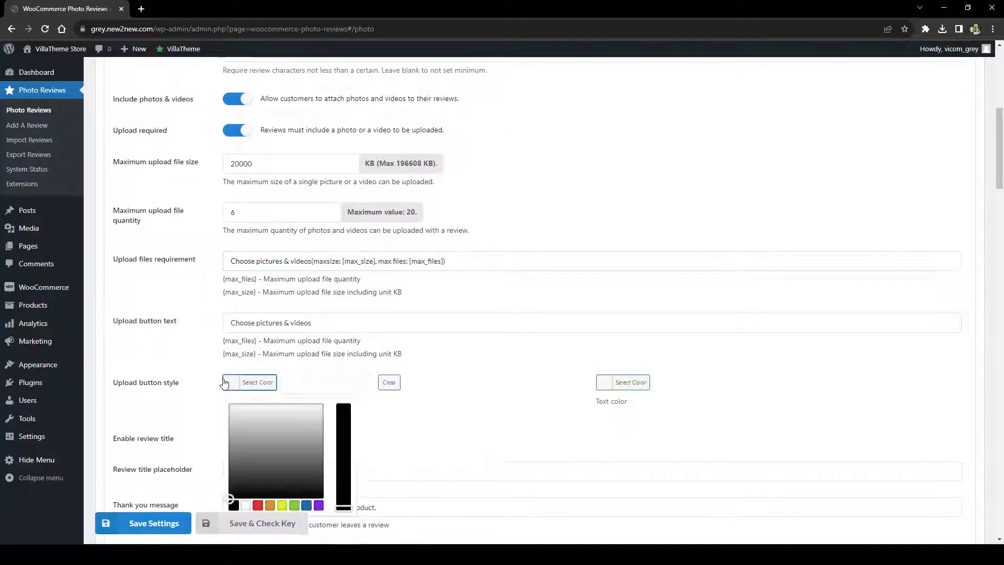
click(301, 412)
click(389, 383)
scroll(453, 374, down, 5)
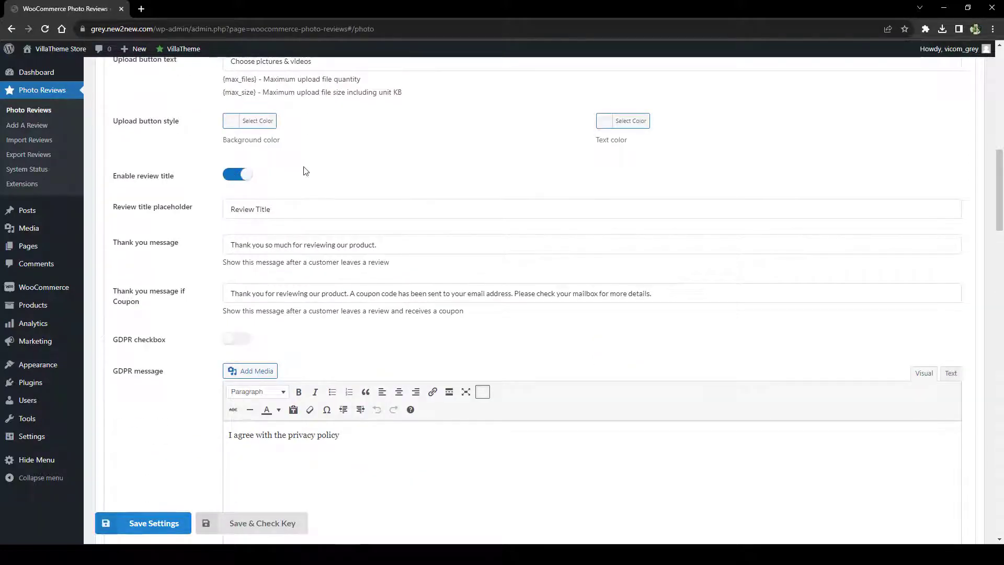
click(249, 243)
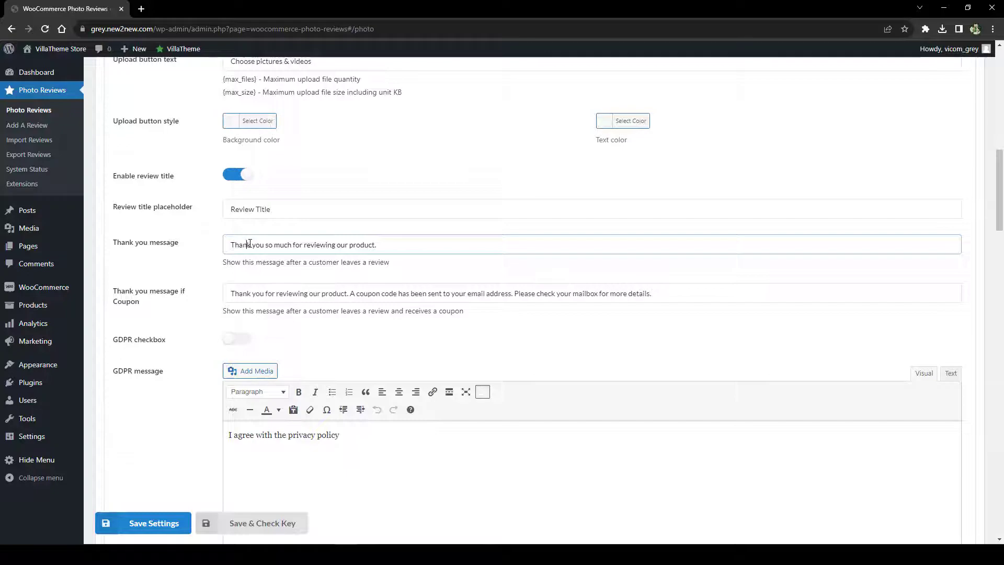
scroll(252, 244, down, 3)
click(238, 181)
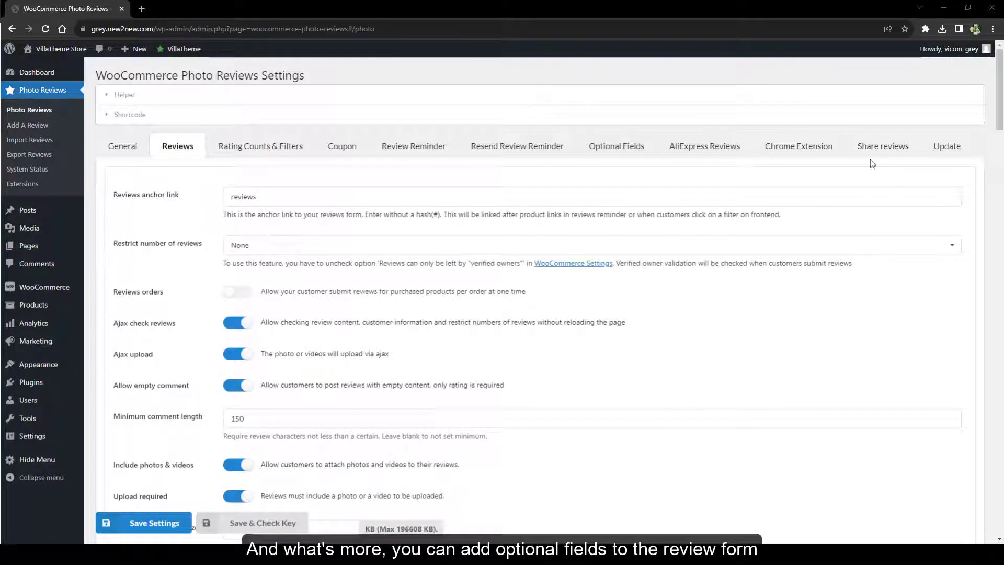
Enable optional fields, including those from product variations, and add a new field row
click(603, 148)
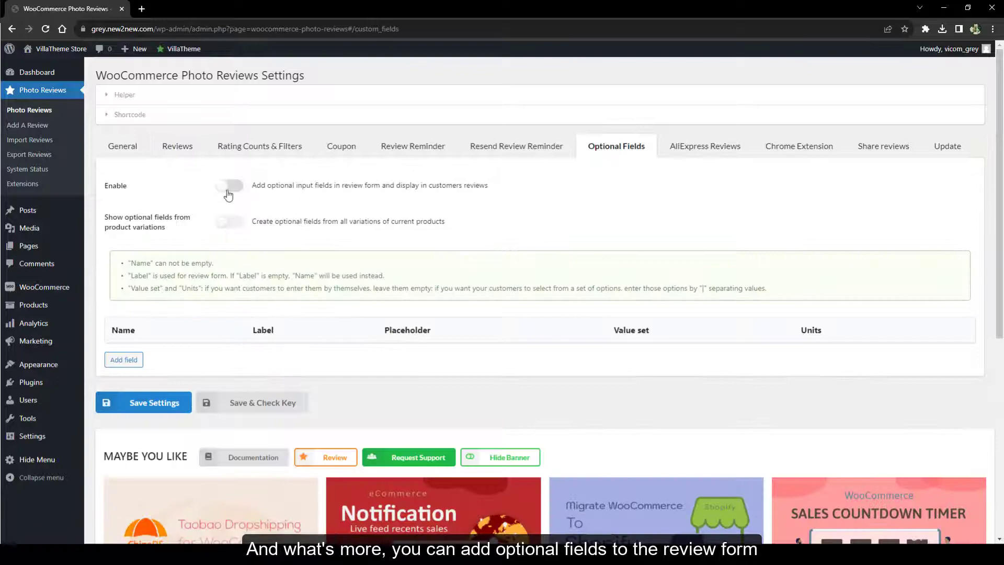
click(225, 223)
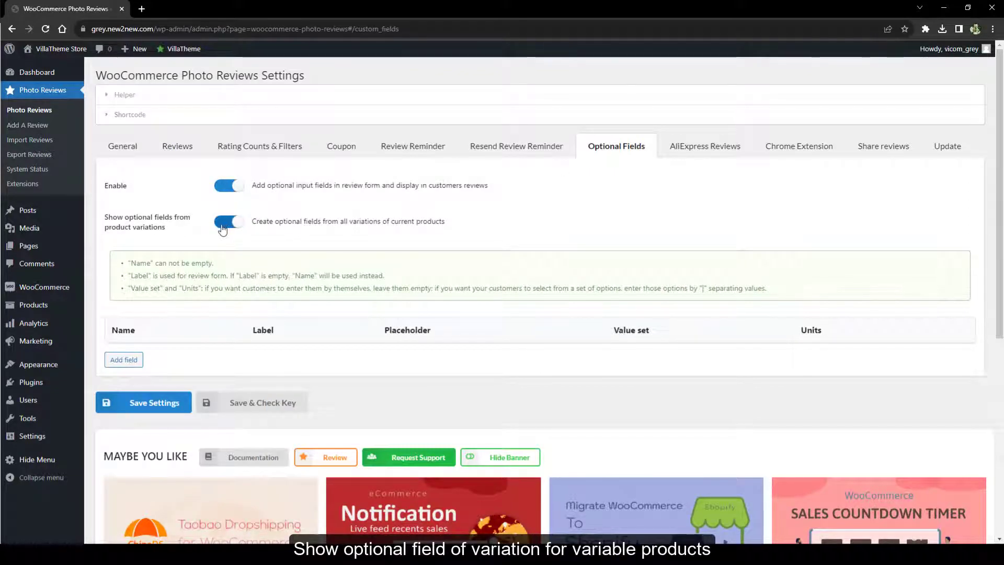
click(129, 360)
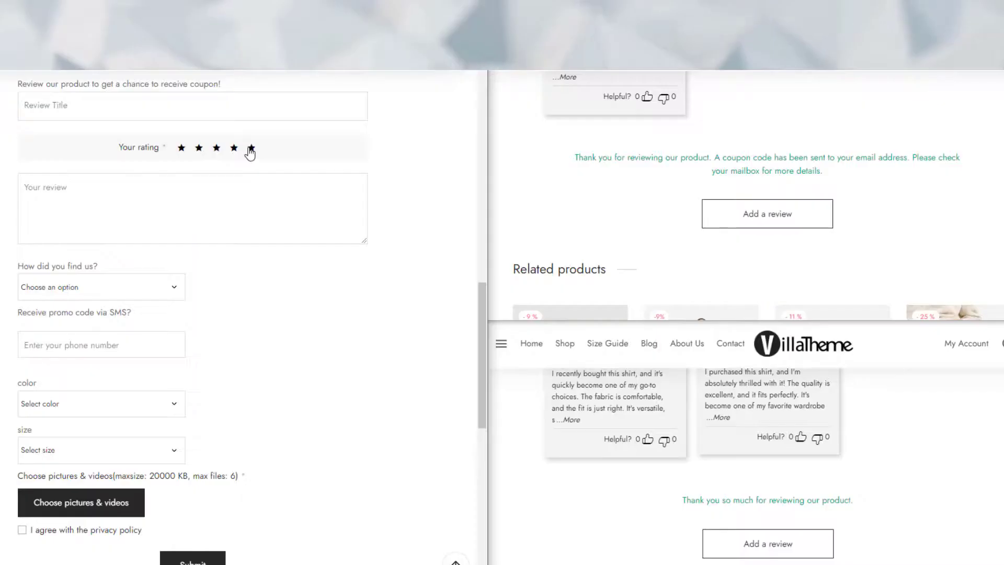
Answer 'How did you find us?' with YouTube and enter a phone number for promo codes
click(209, 188)
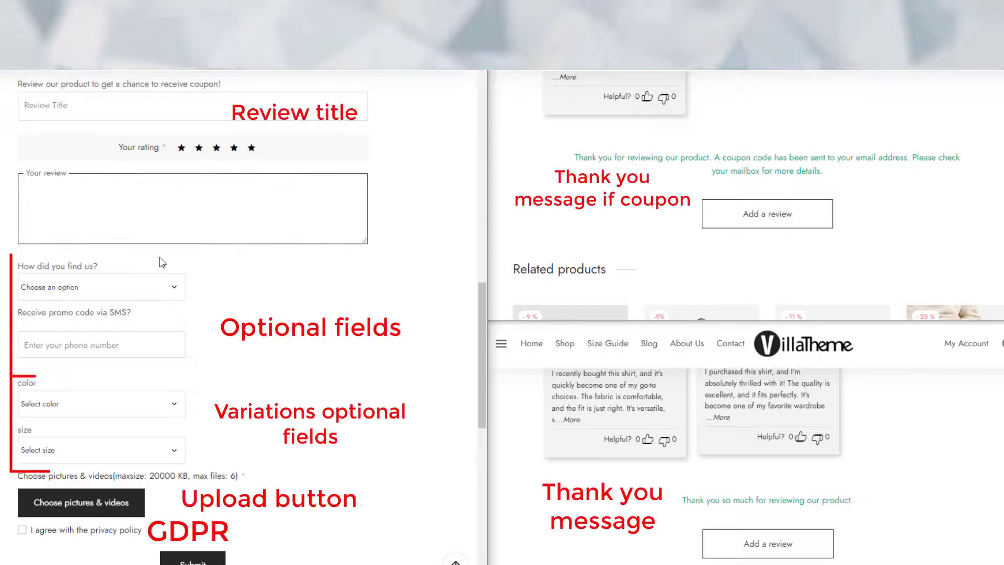
click(142, 291)
click(119, 355)
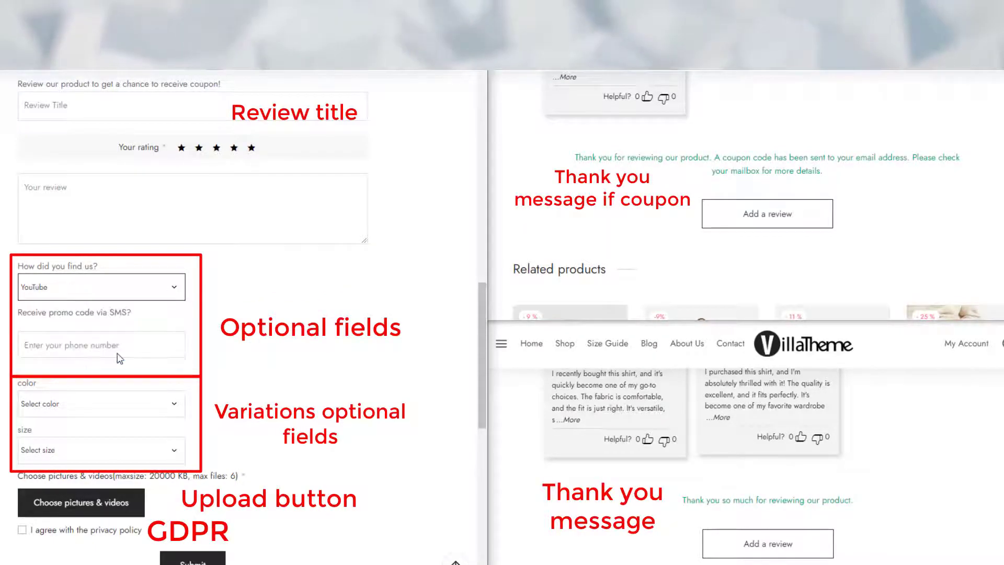
click(118, 354)
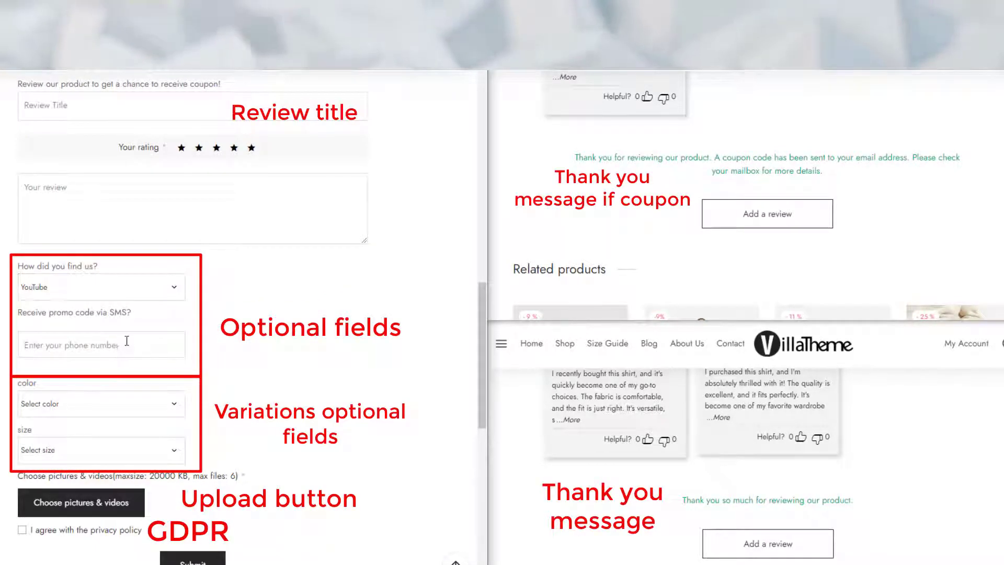
text(012345678)
Choose colour black and size small, and accept the privacy policy
click(91, 403)
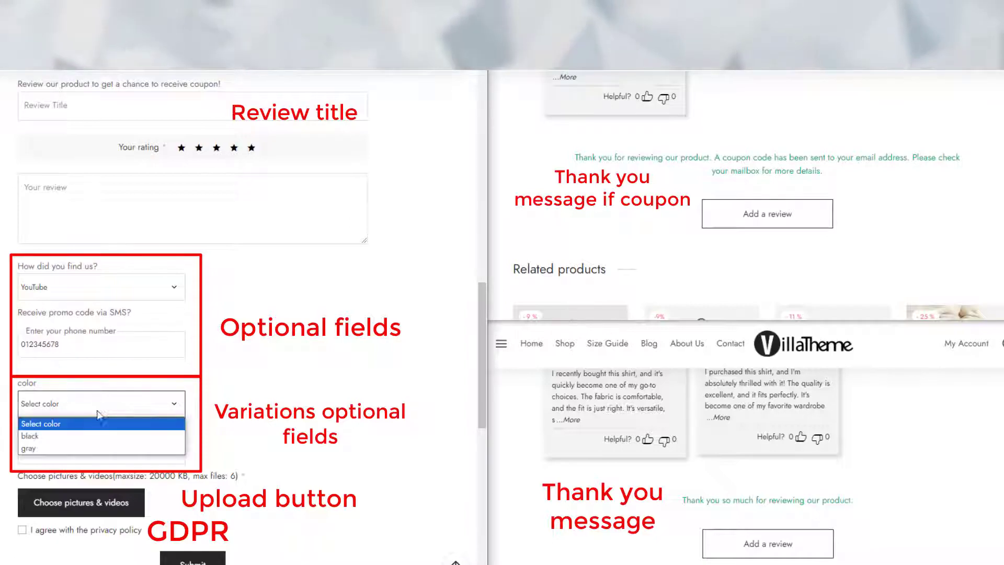
click(86, 435)
click(84, 450)
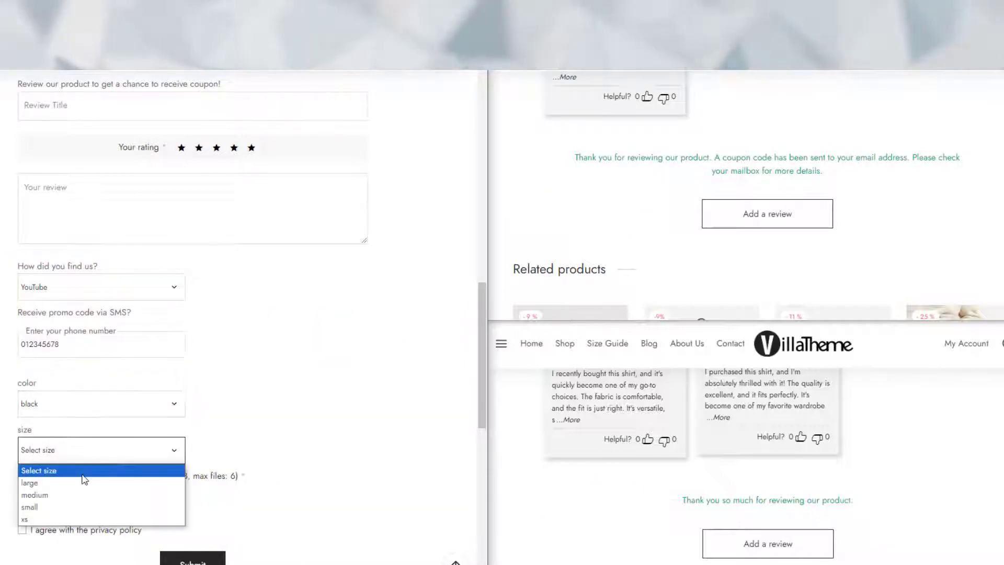
click(76, 507)
click(30, 532)
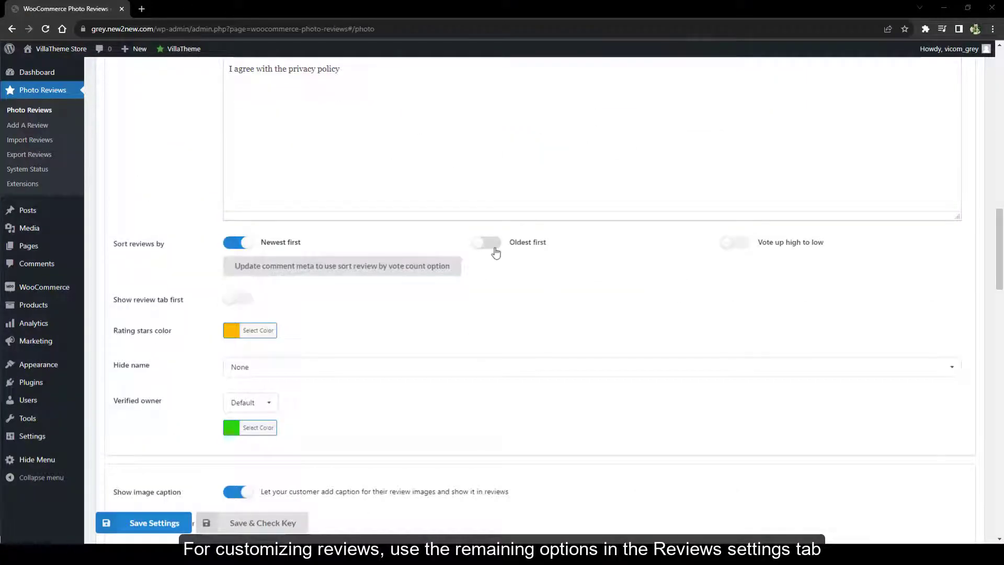
Keep sorting at Newest first, show the review tab first, and make the stars darker orange
click(492, 244)
click(735, 242)
click(237, 242)
click(234, 301)
click(250, 330)
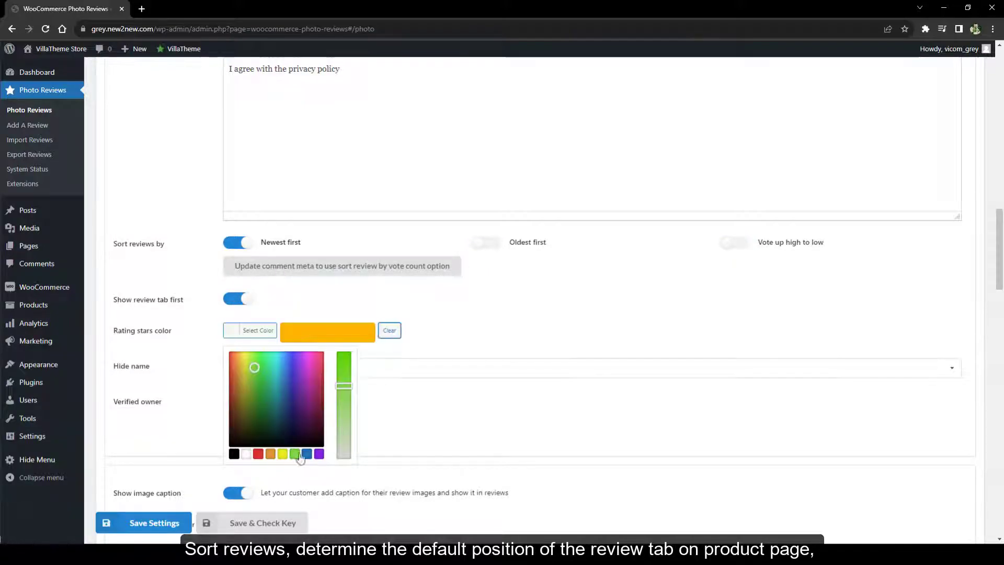
click(300, 377)
click(413, 335)
Show only first letters of author names and mark verified owners with a green badge
click(348, 367)
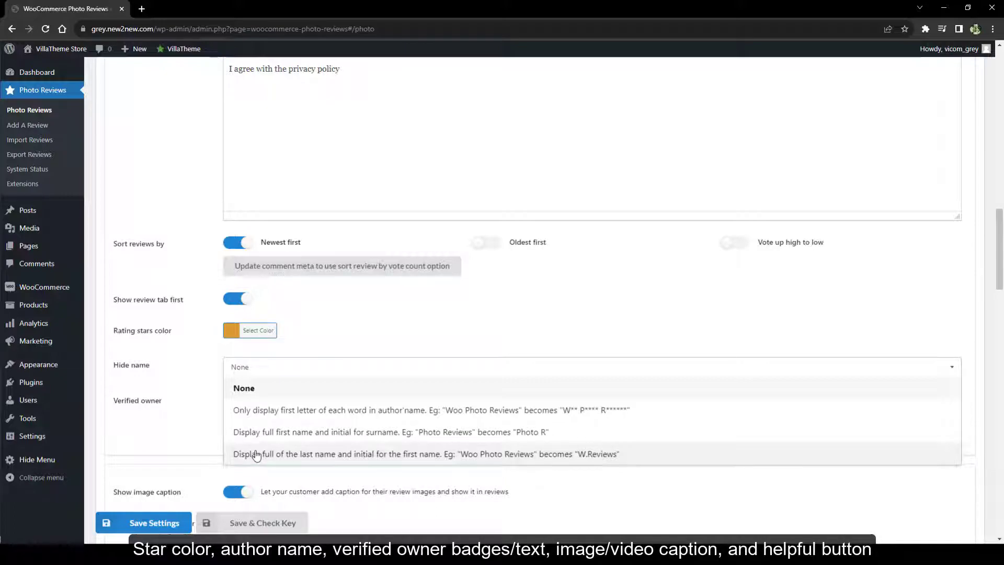
click(257, 410)
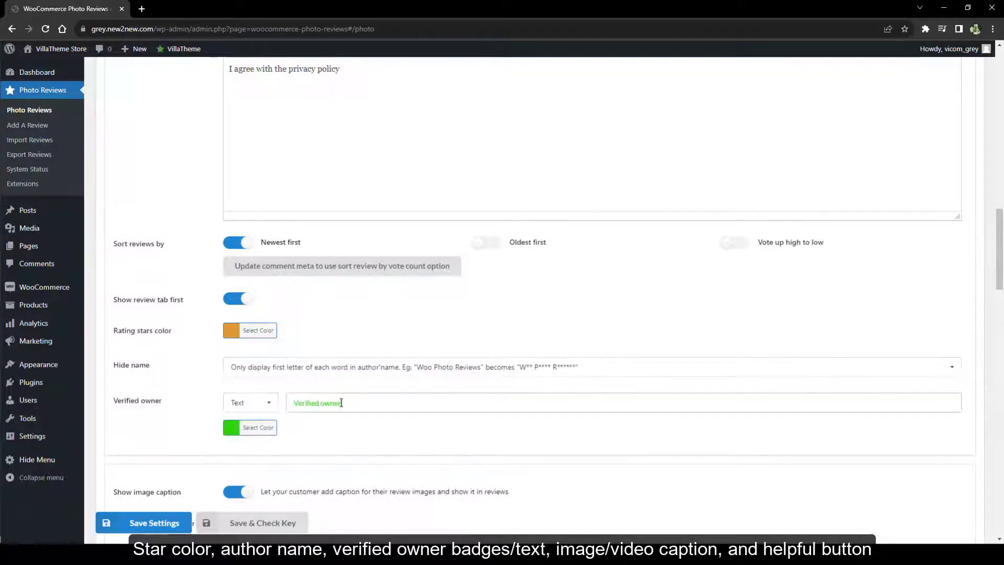
click(250, 402)
click(253, 467)
click(253, 428)
scroll(283, 408, down, 3)
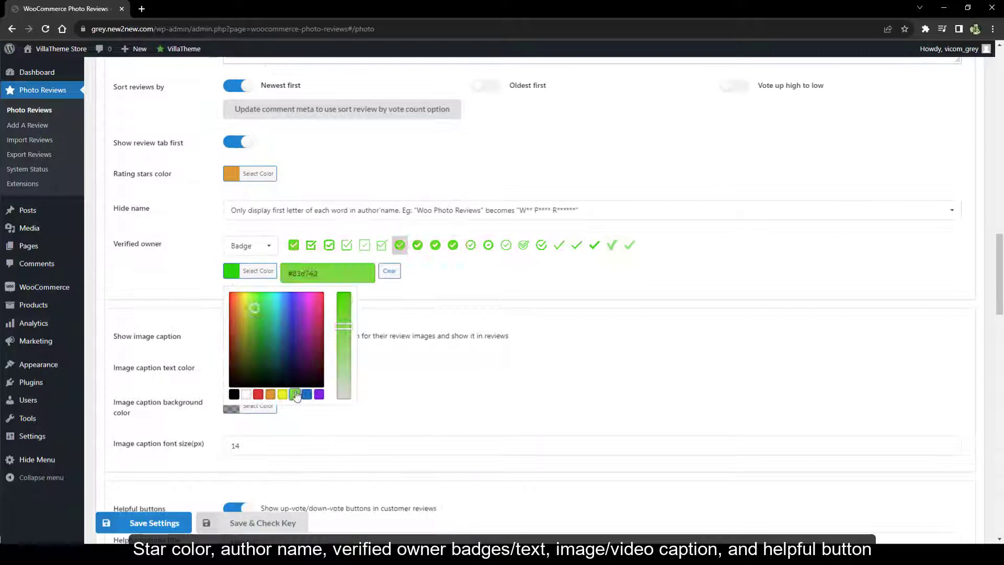
click(258, 394)
click(295, 394)
click(193, 277)
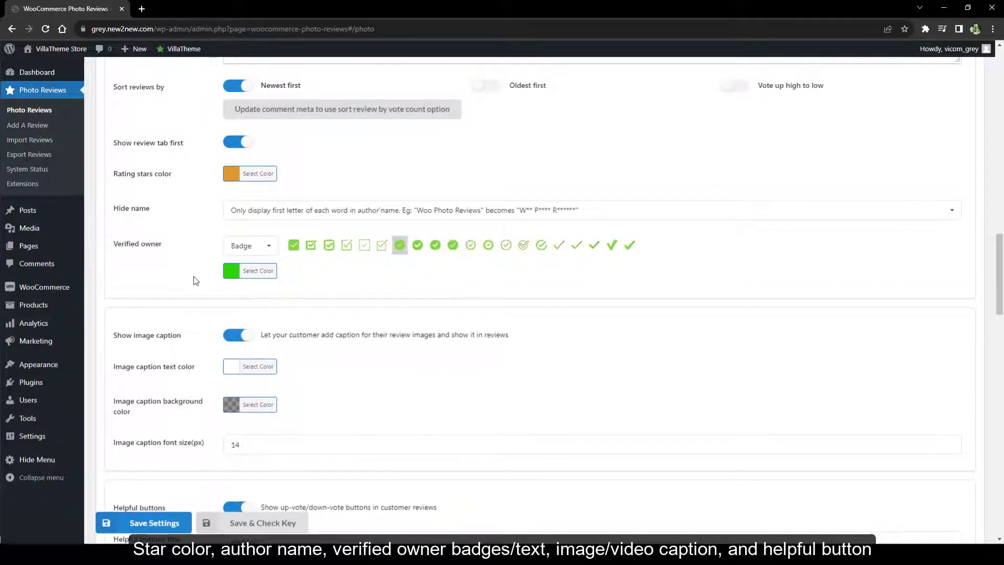
Keep helpful vote buttons on and leave the style at Grid (masonry) after trying Normal
scroll(236, 334, down, 6)
click(239, 195)
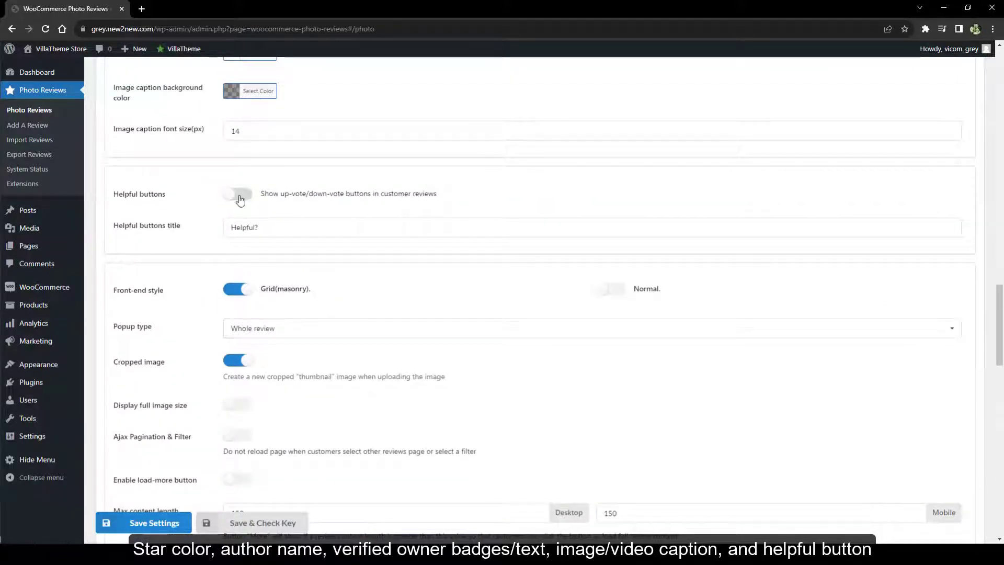
click(239, 195)
scroll(617, 238, down, 1)
click(619, 241)
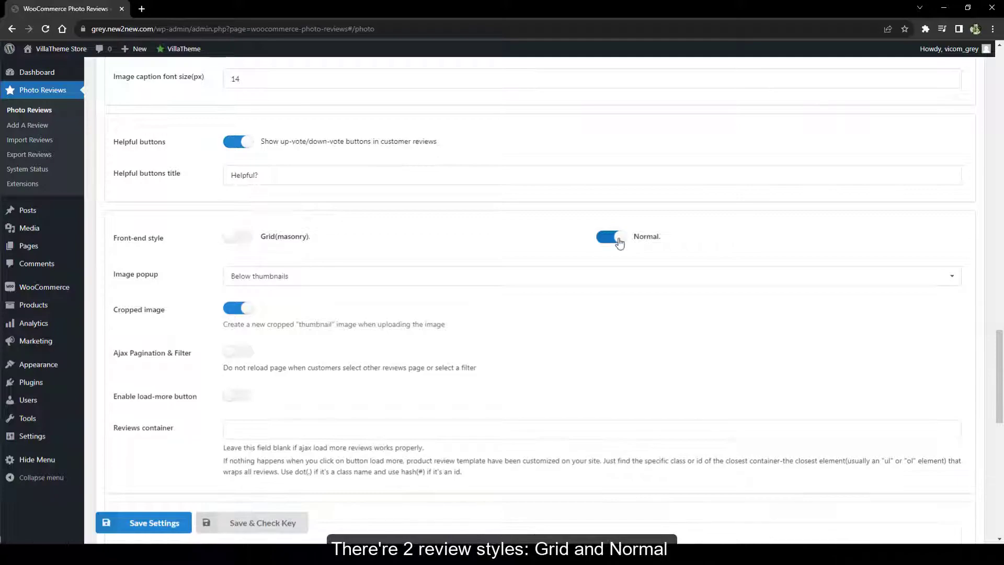
click(235, 237)
scroll(422, 253, down, 2)
Keep Whole review popup; enable cropped thumbnails, full-size images, ajax pagination and load-more
click(287, 173)
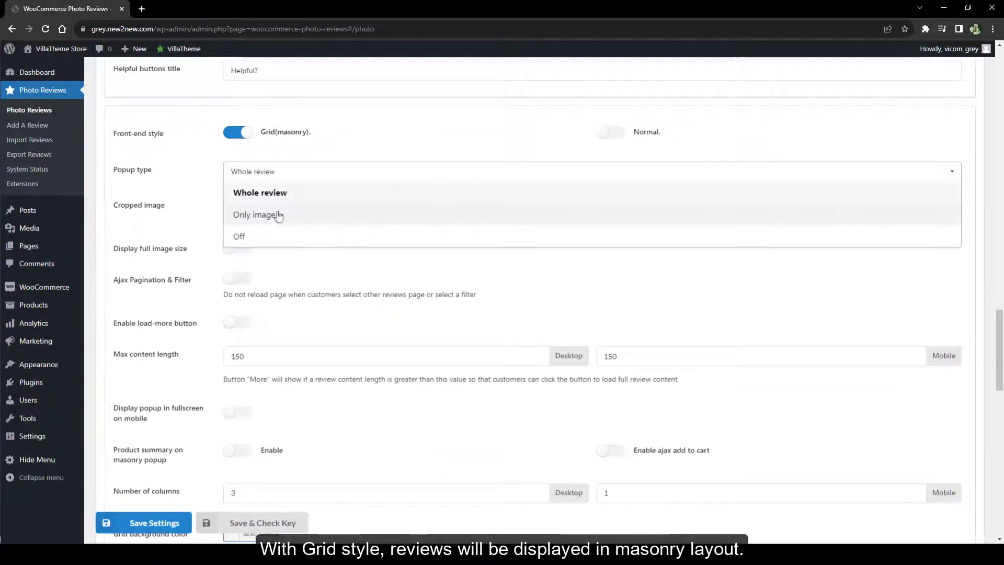
click(291, 173)
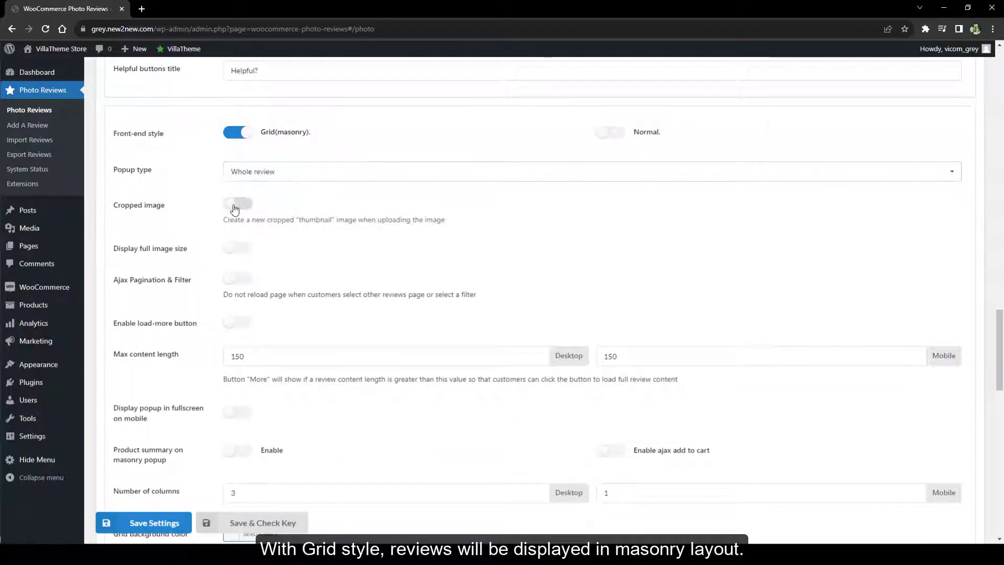
click(235, 204)
click(231, 249)
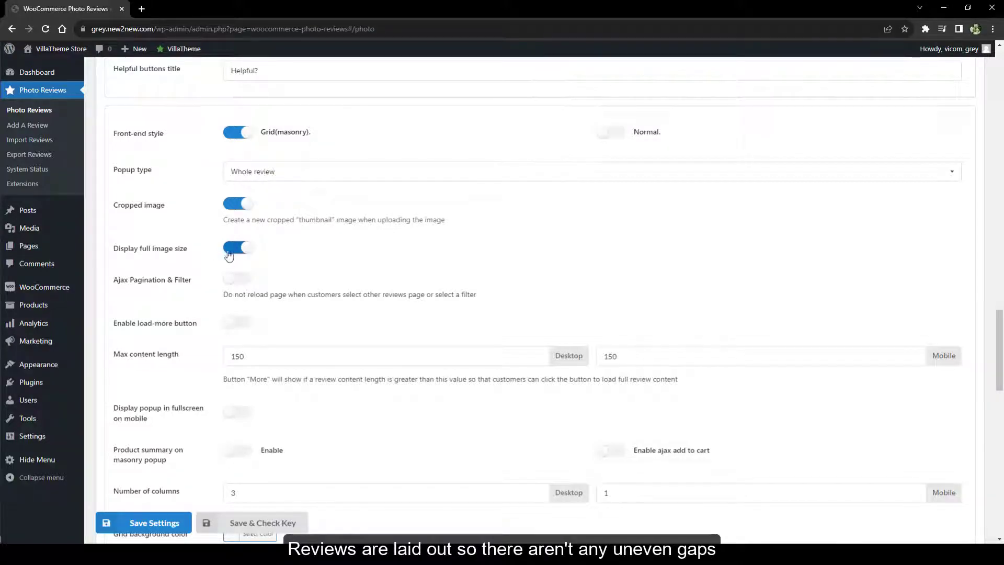
click(234, 280)
click(236, 322)
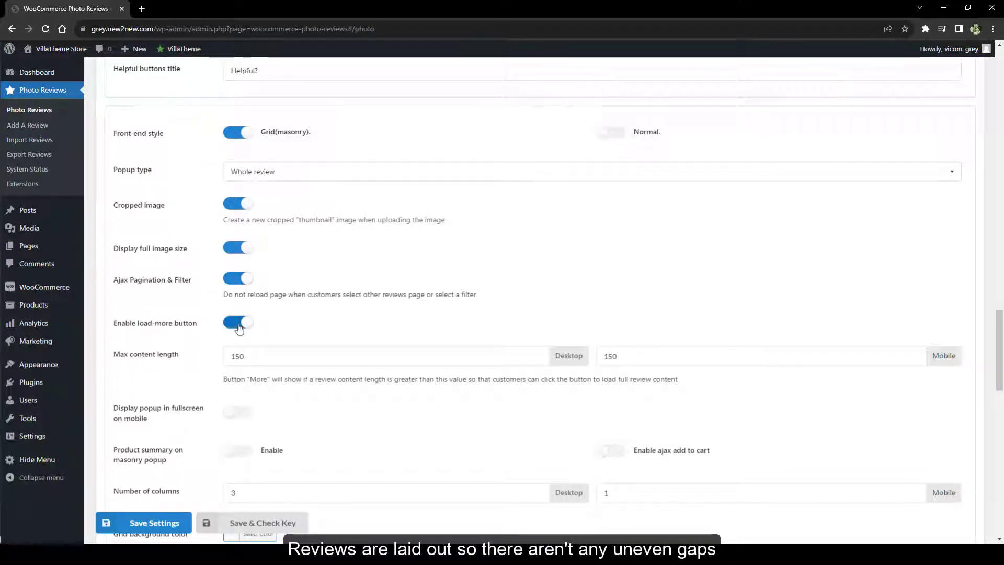
click(304, 356)
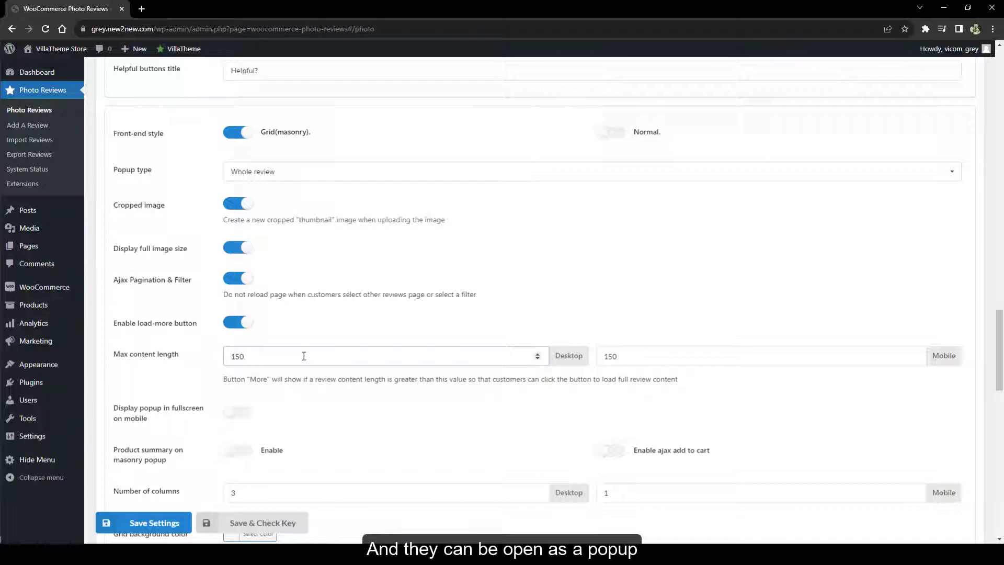
Enable fullscreen mobile popup, product summary and ajax add to cart in the masonry popup
scroll(304, 355, down, 4)
click(238, 204)
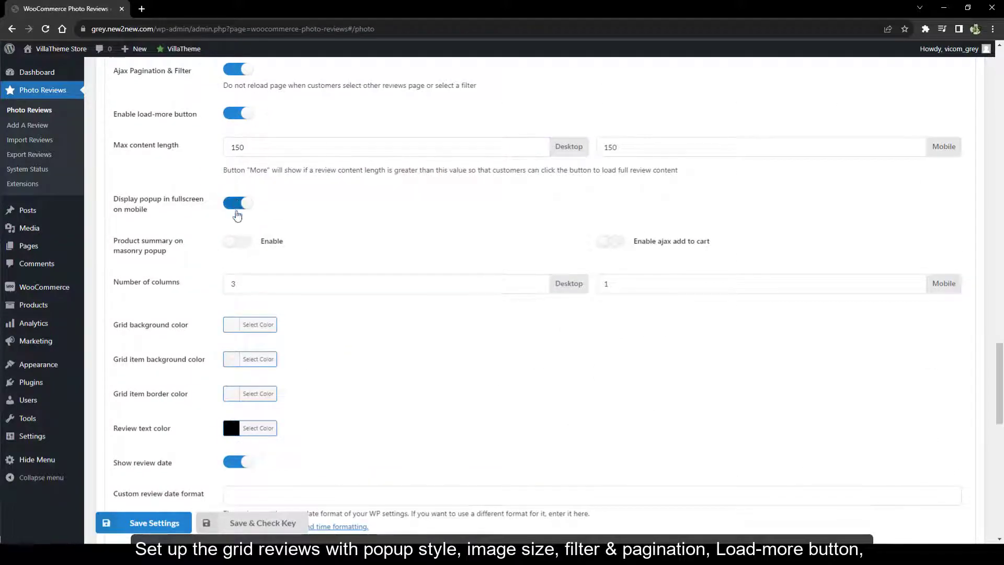
click(231, 243)
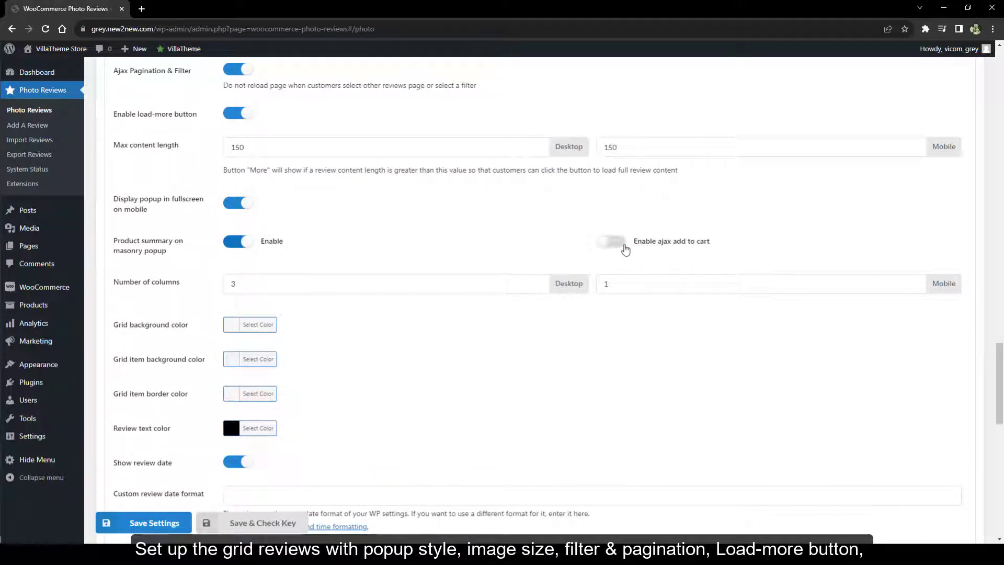
click(624, 246)
click(535, 285)
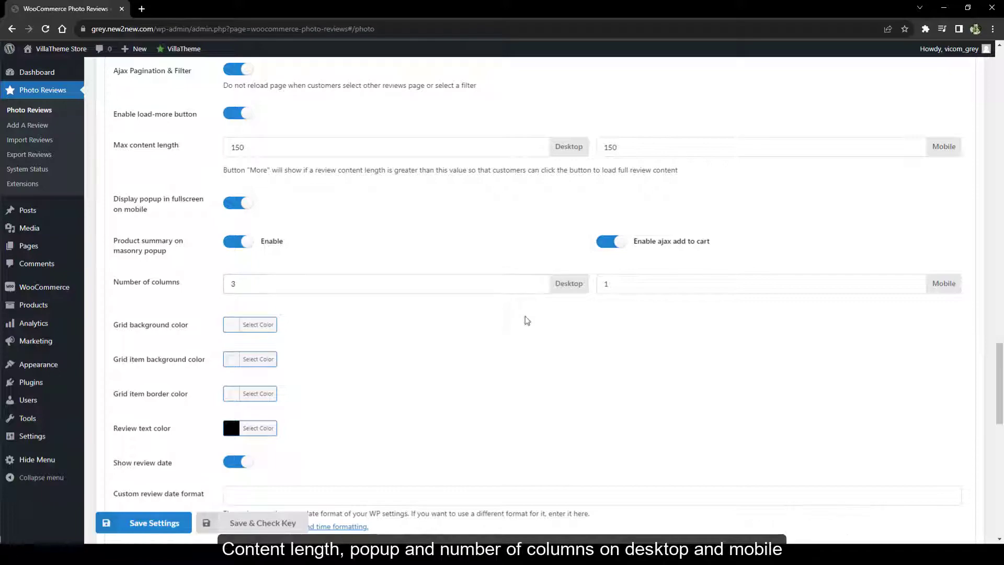
scroll(527, 321, down, 3)
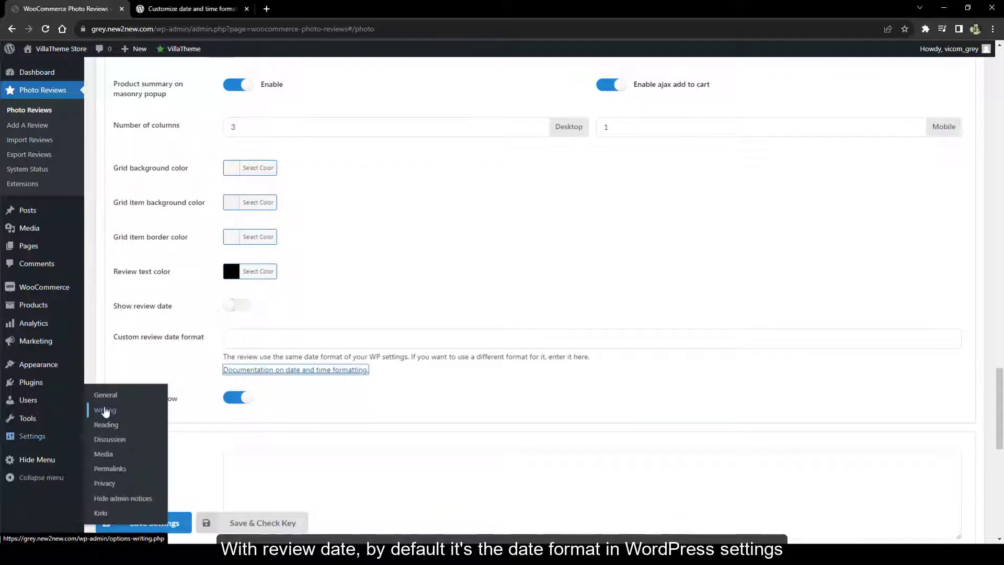
click(111, 403)
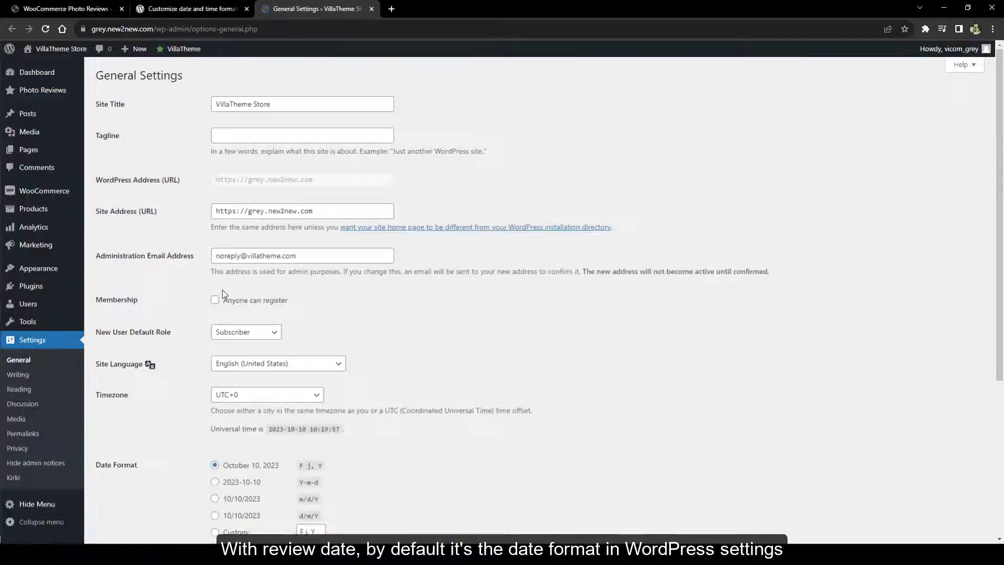
Show review dates, remove box shadow, and switch to Normal style with images below thumbnails
scroll(221, 289, down, 5)
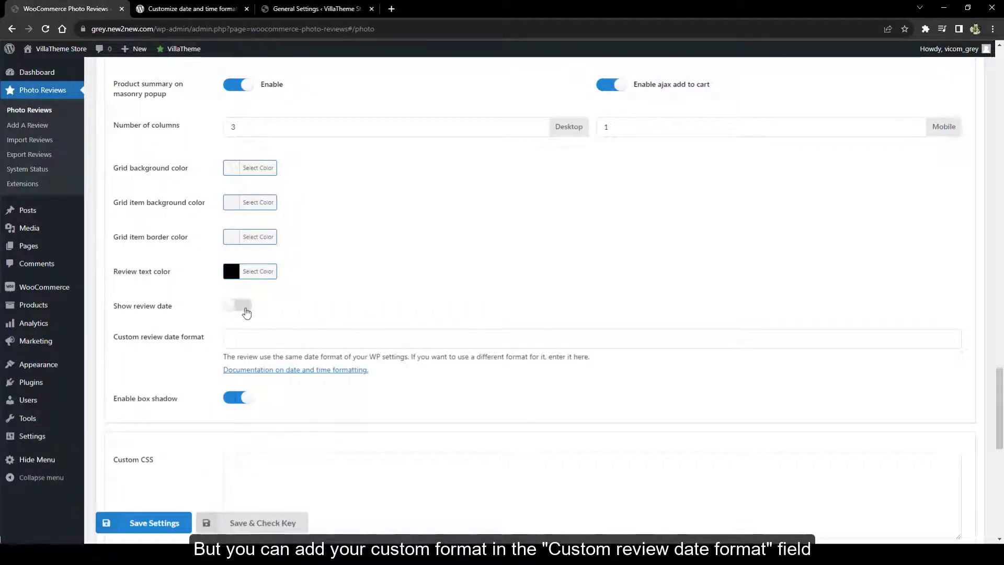
click(245, 308)
click(235, 400)
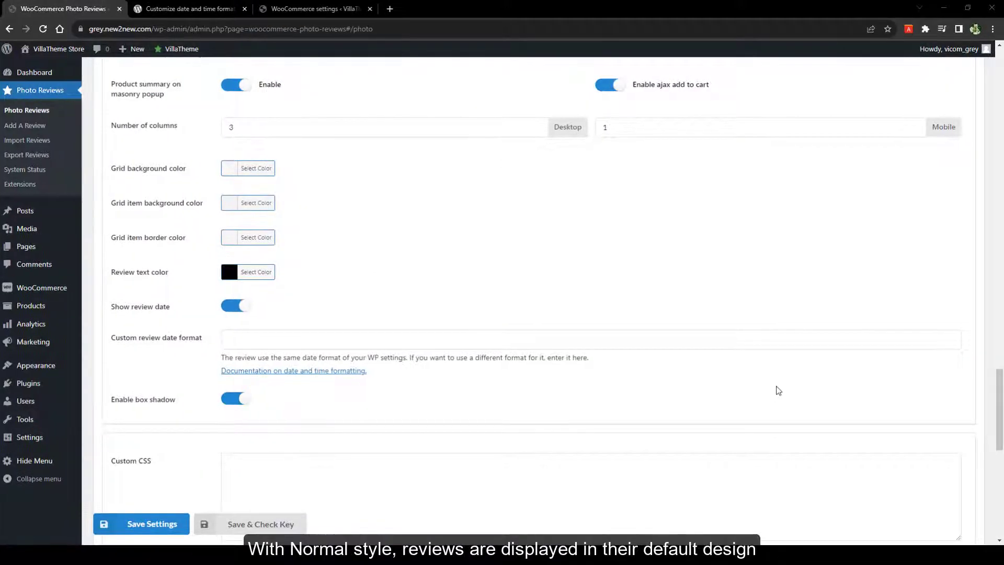
scroll(720, 388, up, 9)
click(615, 292)
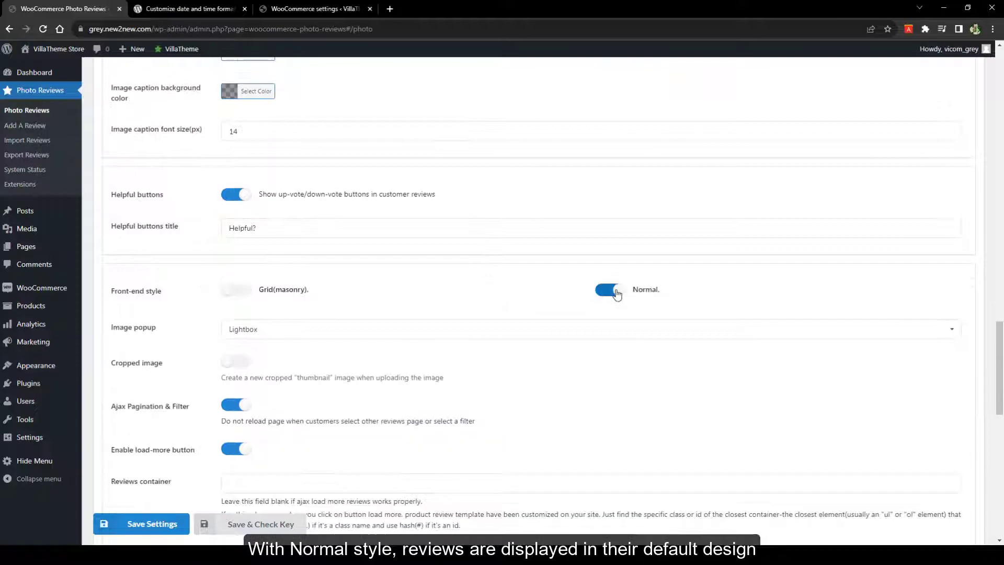
scroll(617, 294, down, 1)
click(366, 284)
click(332, 297)
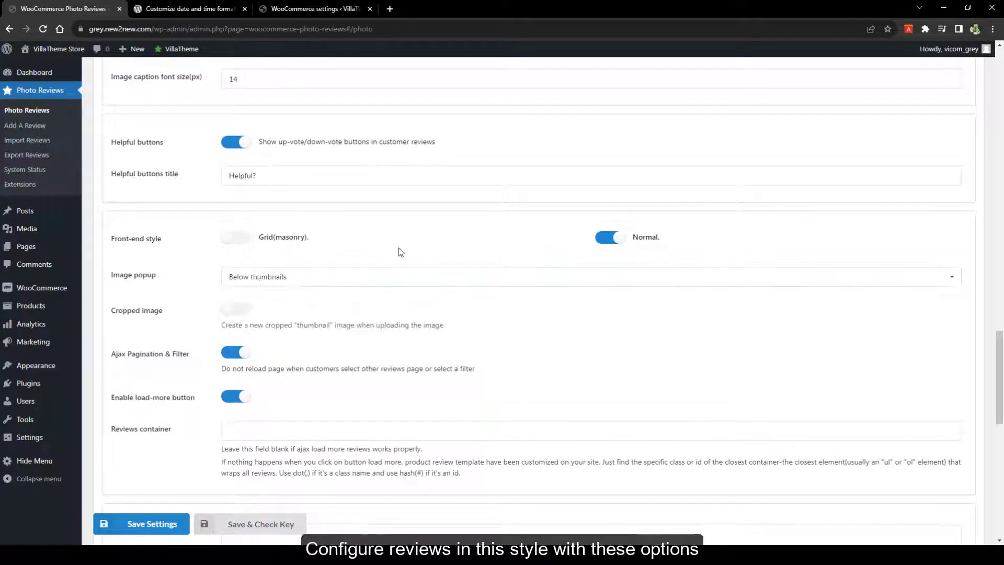
click(242, 314)
click(243, 316)
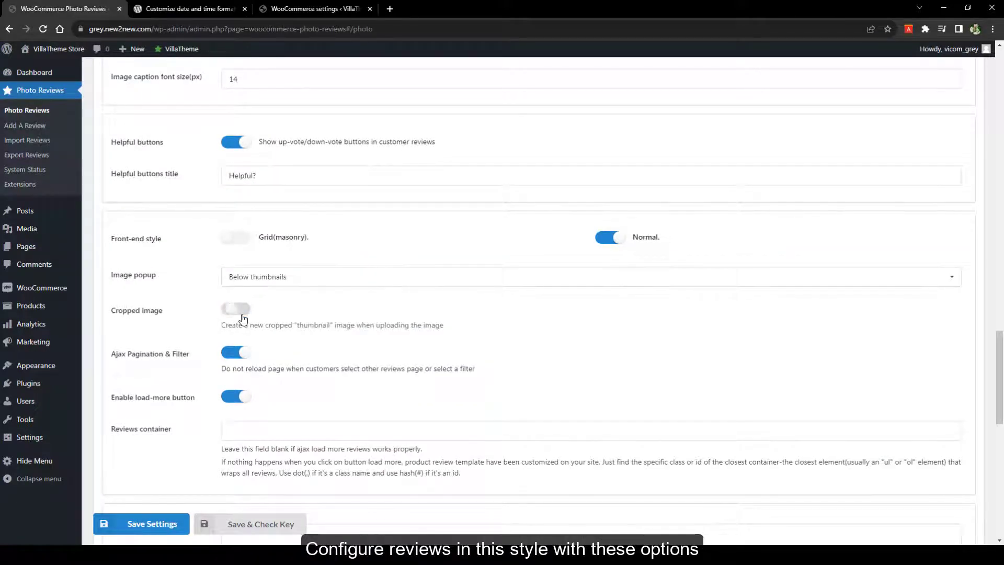
scroll(225, 356, down, 2)
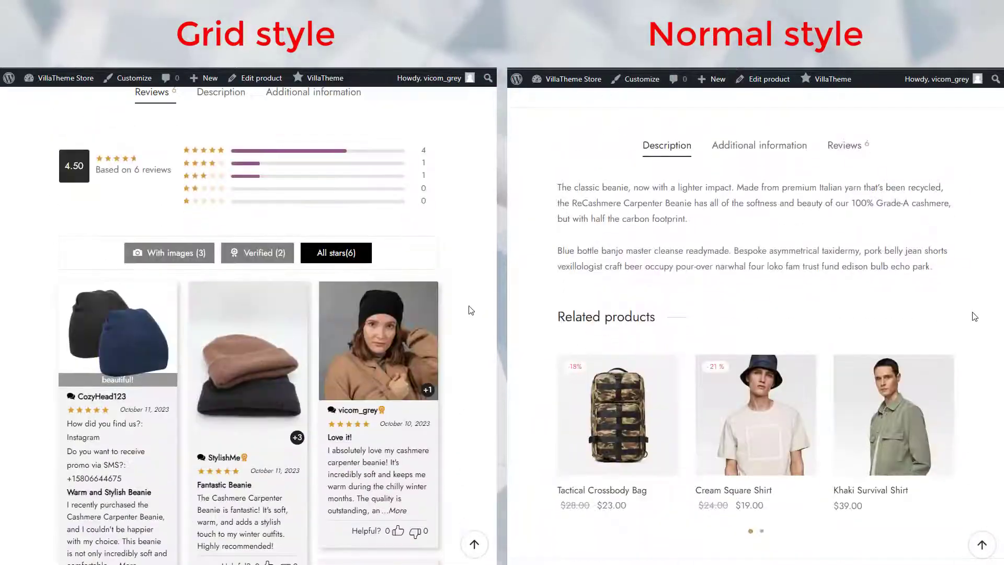
Show the beanie's reviews and enlarge several review photos, closing each full-size view
scroll(471, 310, up, 1)
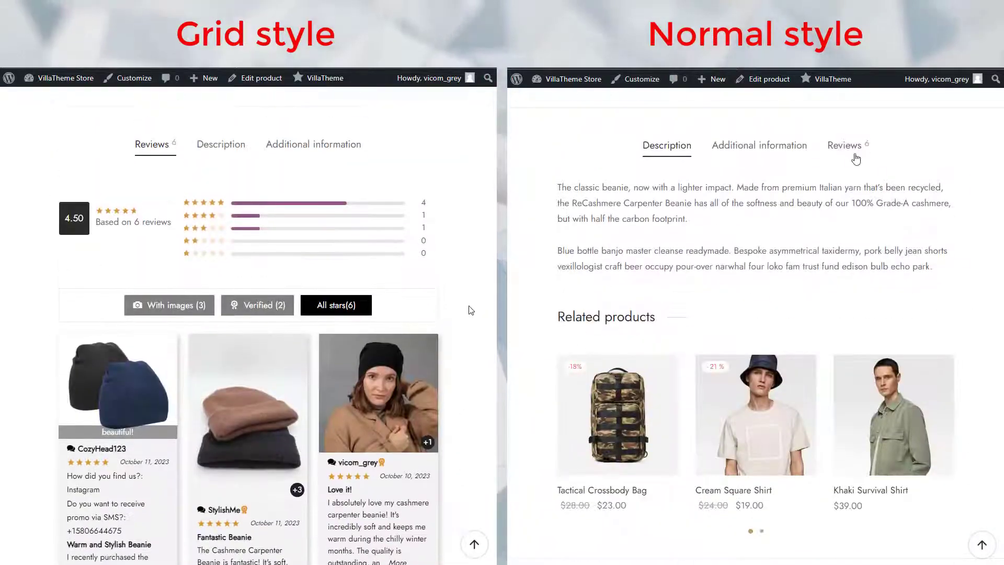
click(847, 145)
scroll(437, 237, down, 3)
scroll(968, 224, down, 3)
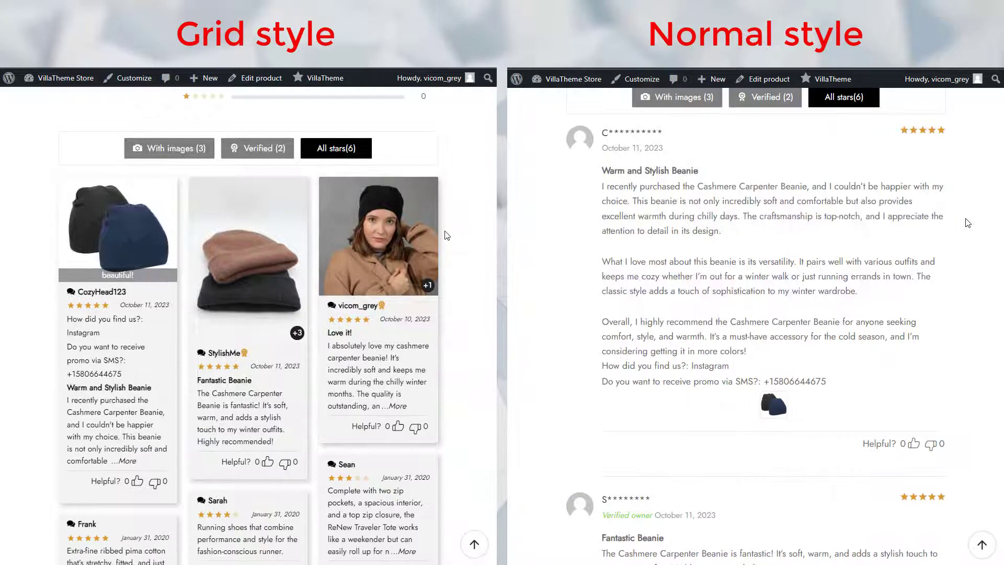
click(773, 404)
scroll(471, 239, down, 5)
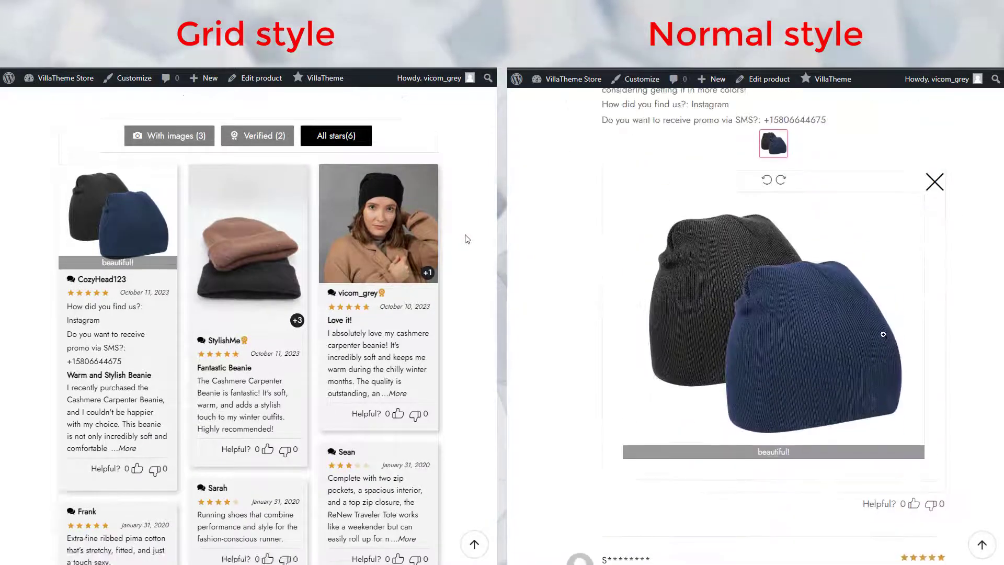
click(883, 334)
scroll(473, 240, up, 2)
click(115, 102)
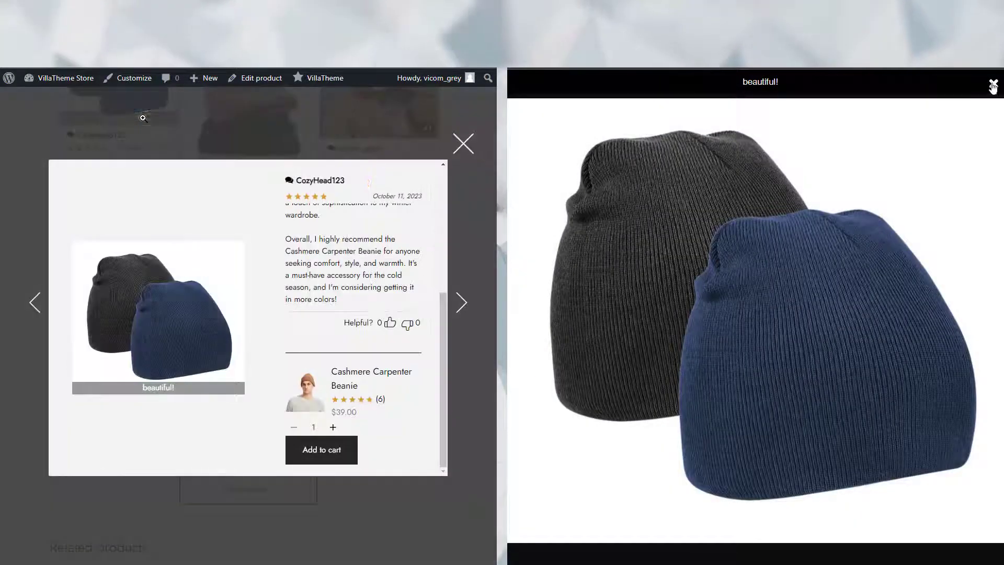
click(942, 190)
click(191, 317)
click(728, 329)
Open the brown beanie review popup and browse the white, grey, beige and brown beanie photos
click(484, 80)
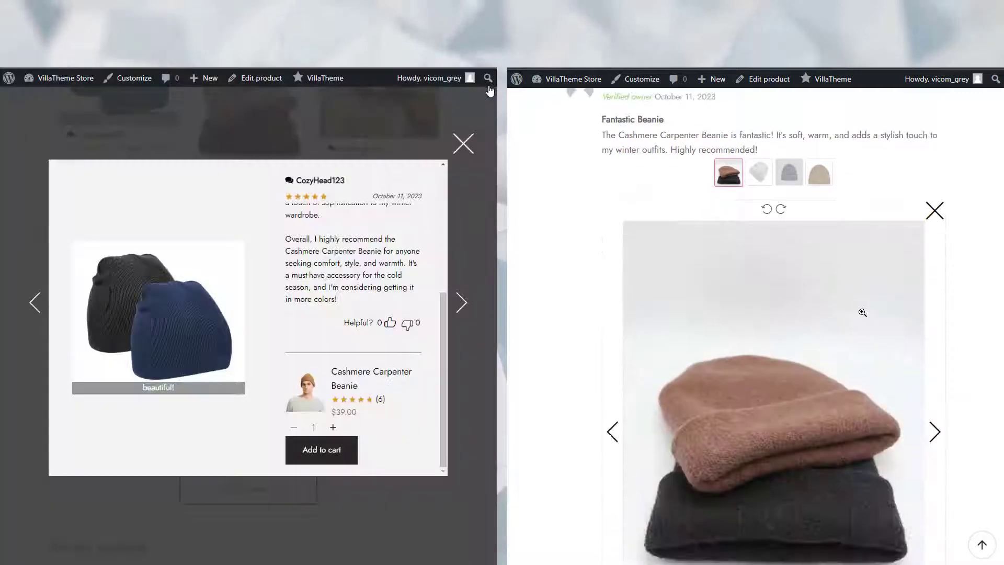
click(462, 308)
click(936, 376)
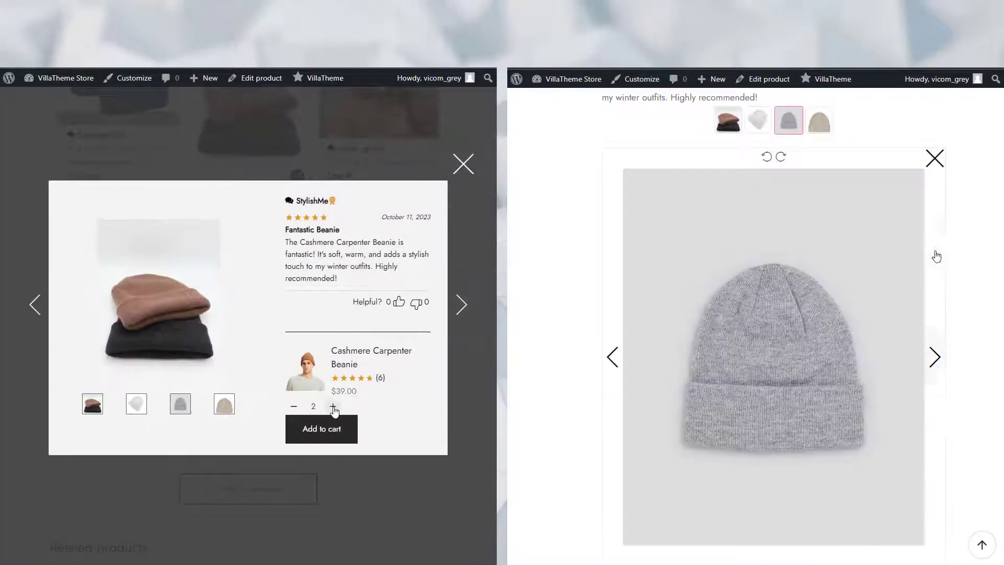
click(333, 406)
click(136, 404)
click(936, 345)
click(180, 402)
click(936, 318)
click(220, 397)
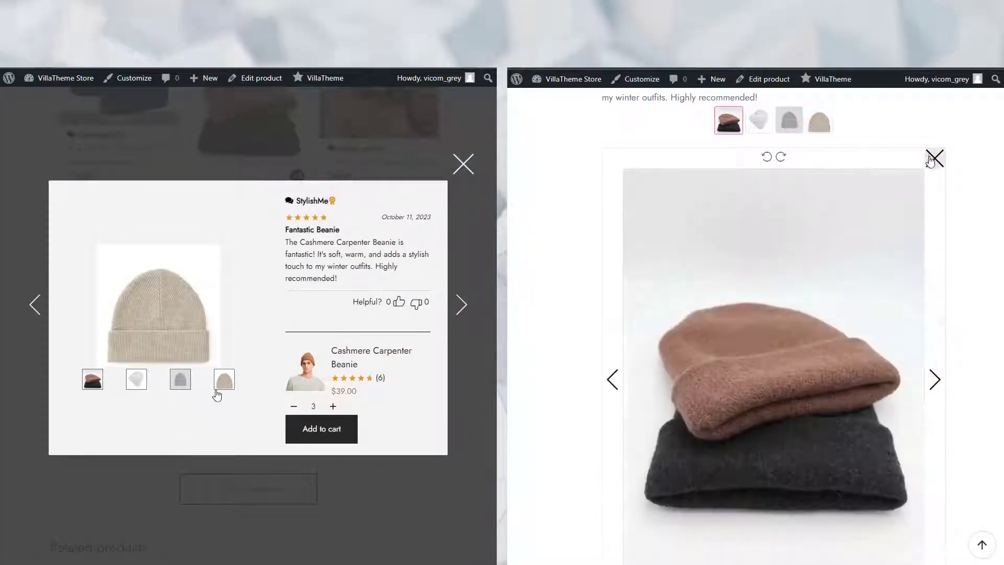
click(935, 158)
Step through the remaining reviews to the last text-only one, then close the review popup
click(462, 304)
click(763, 283)
click(203, 410)
click(936, 337)
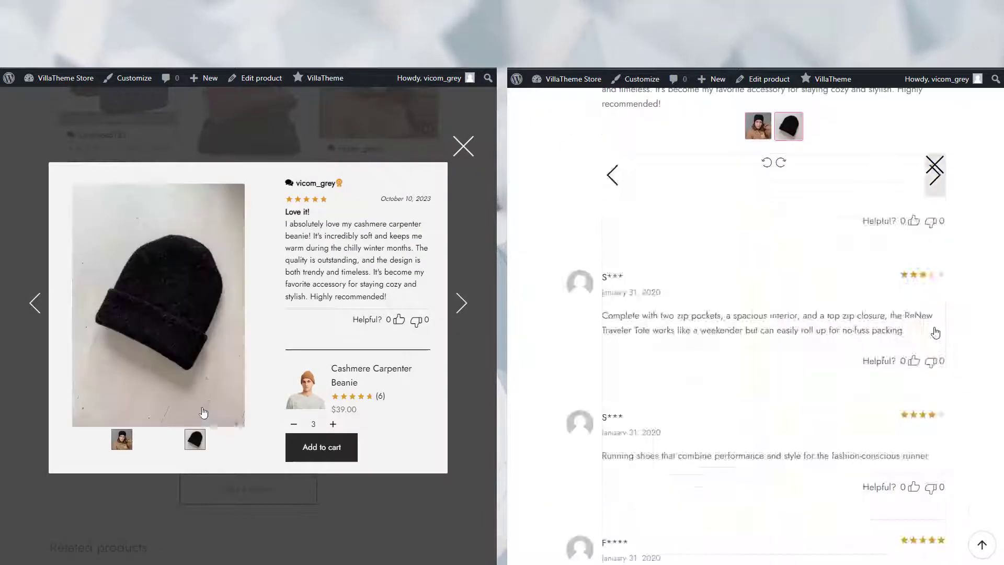
click(462, 302)
click(936, 335)
click(407, 307)
click(935, 165)
click(407, 312)
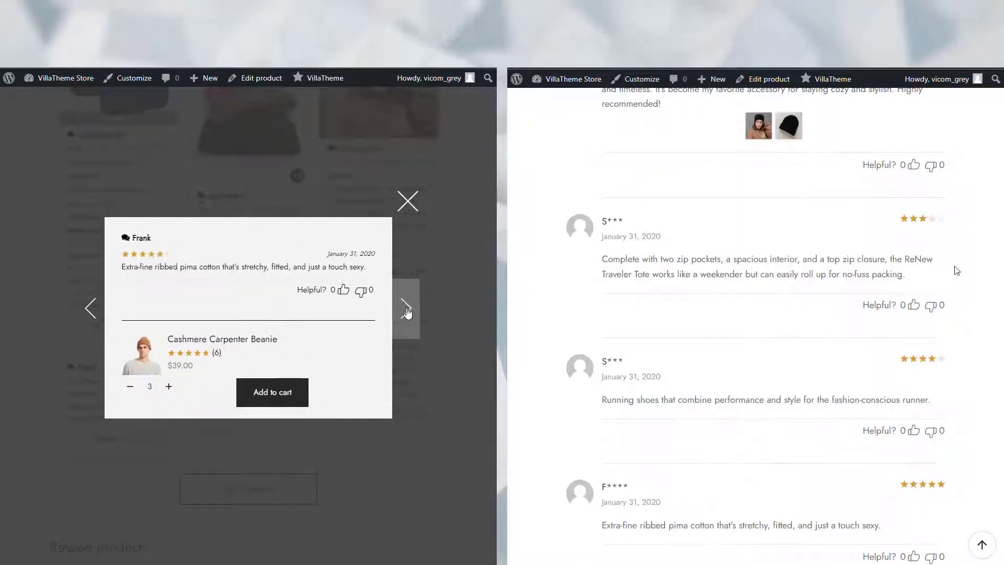
scroll(957, 270, down, 4)
click(408, 201)
scroll(424, 254, up, 6)
scroll(957, 271, up, 6)
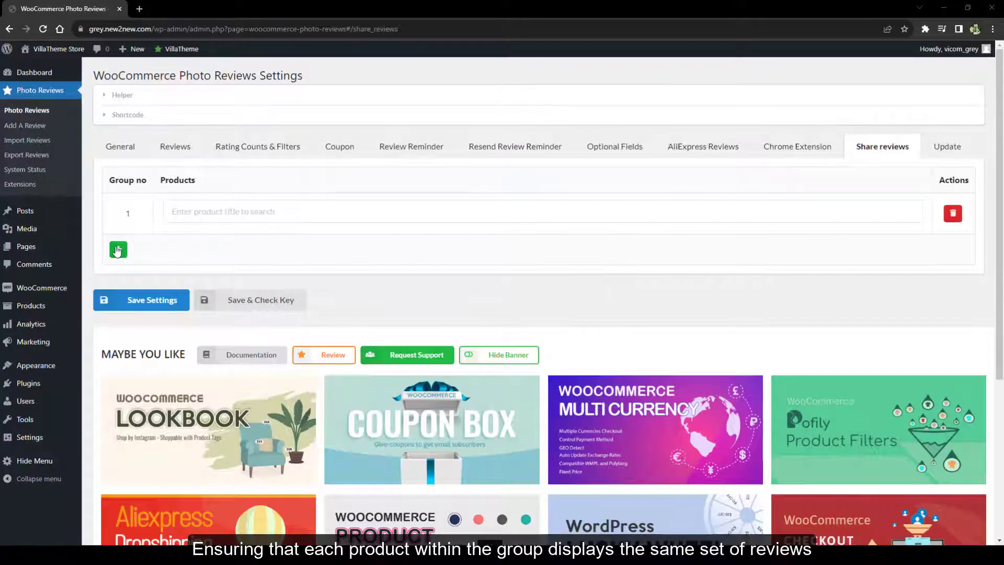
Add two extra product groups, then remove one of the extra group rows
click(119, 250)
click(117, 290)
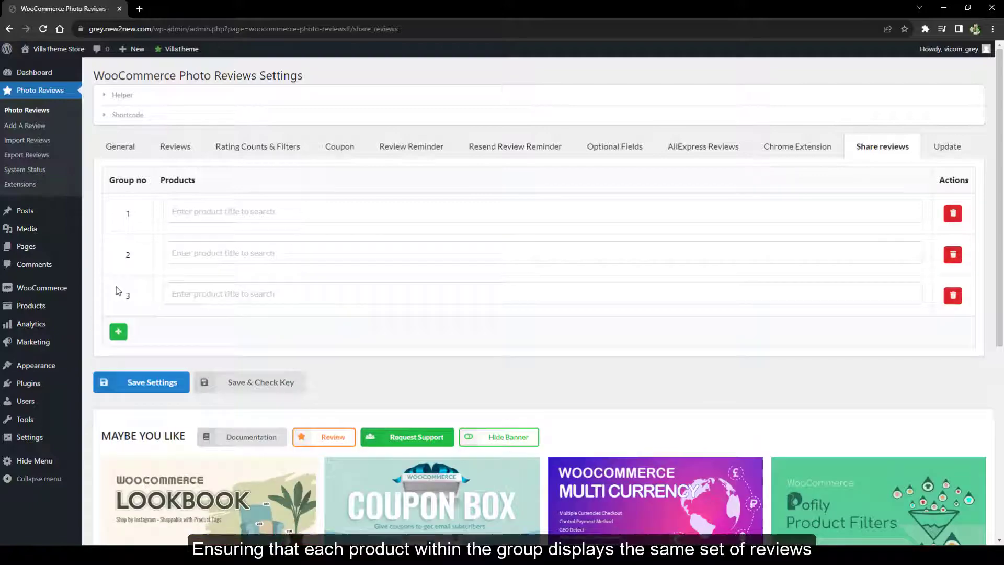
click(948, 254)
click(552, 86)
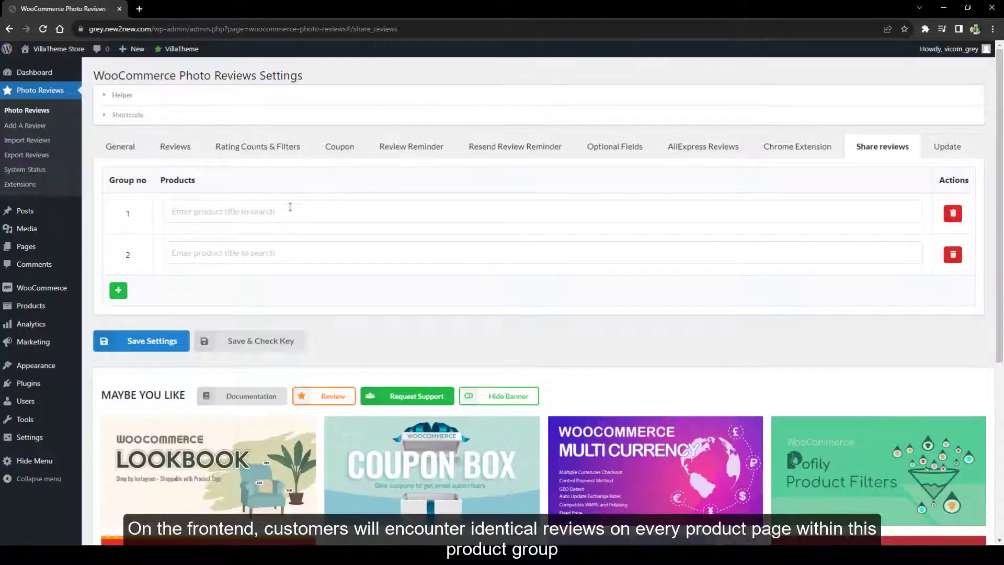
Add Cotton Patch Pocket Short and Twill Cotton Short to Group 1 and save settings
click(283, 212)
text(cot)
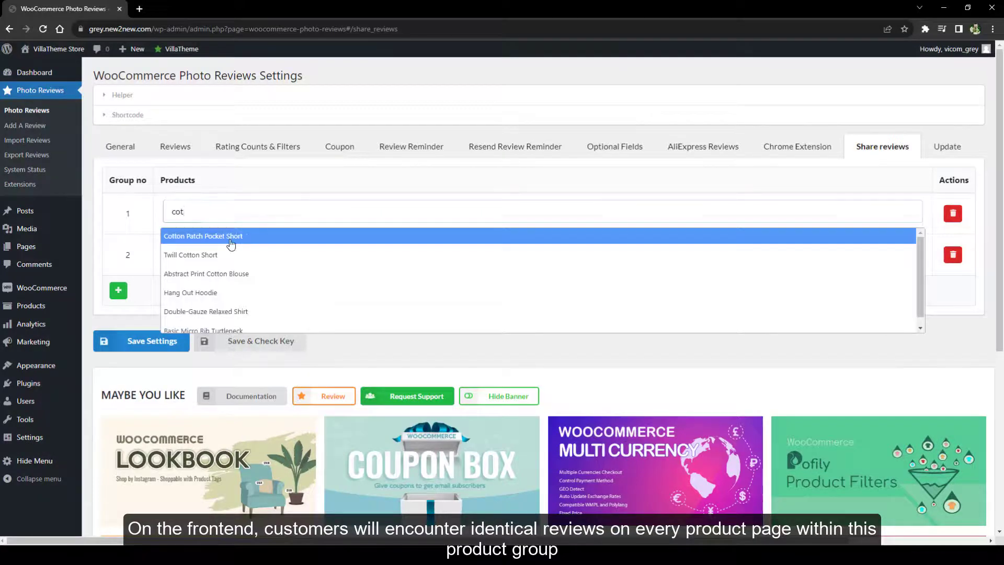
click(234, 238)
click(225, 255)
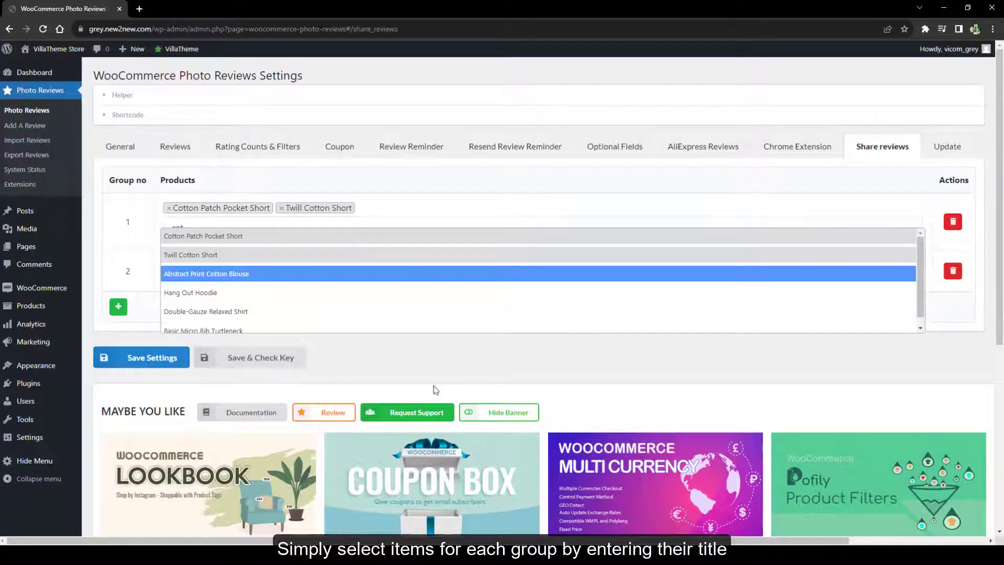
click(418, 372)
click(137, 359)
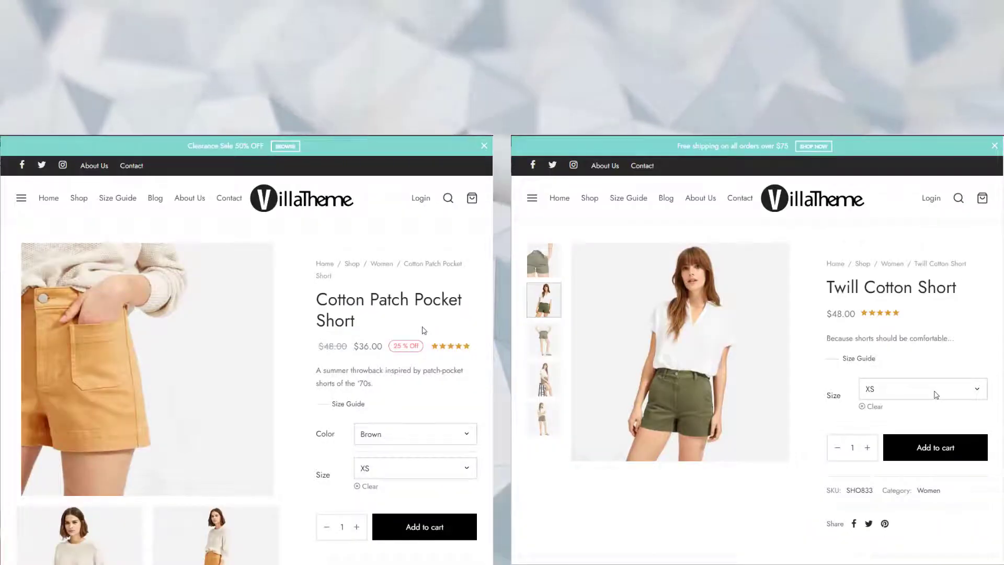
Show the Reviews sections of both Cotton Patch Pocket Short and Twill Cotton Short
scroll(423, 330, down, 2)
scroll(424, 330, down, 6)
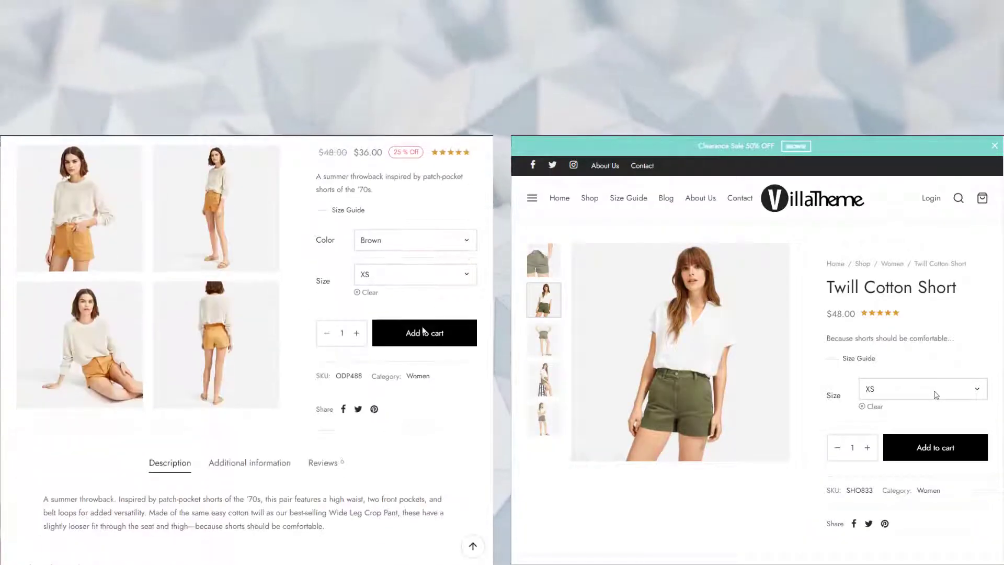
scroll(936, 395, down, 7)
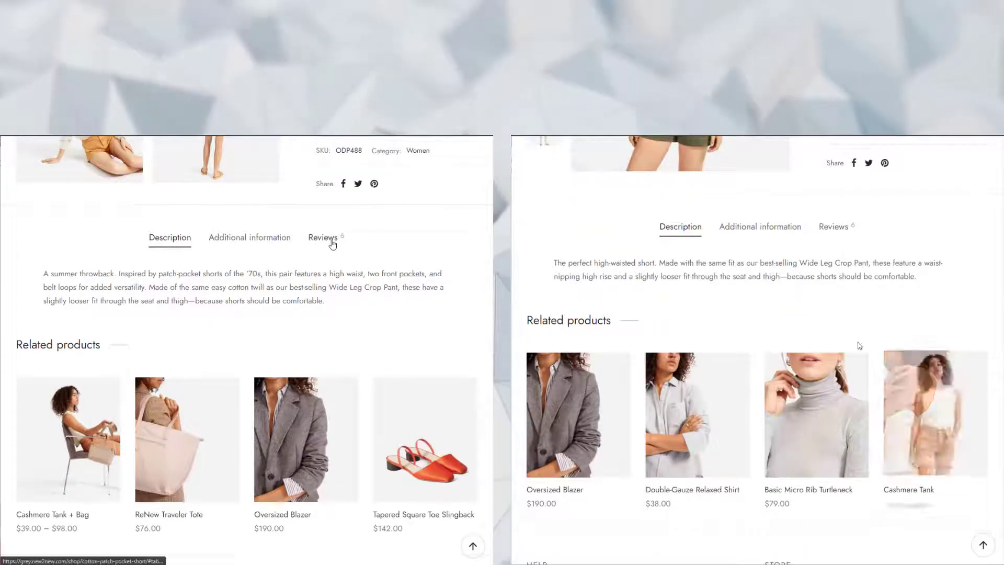
click(328, 238)
click(837, 229)
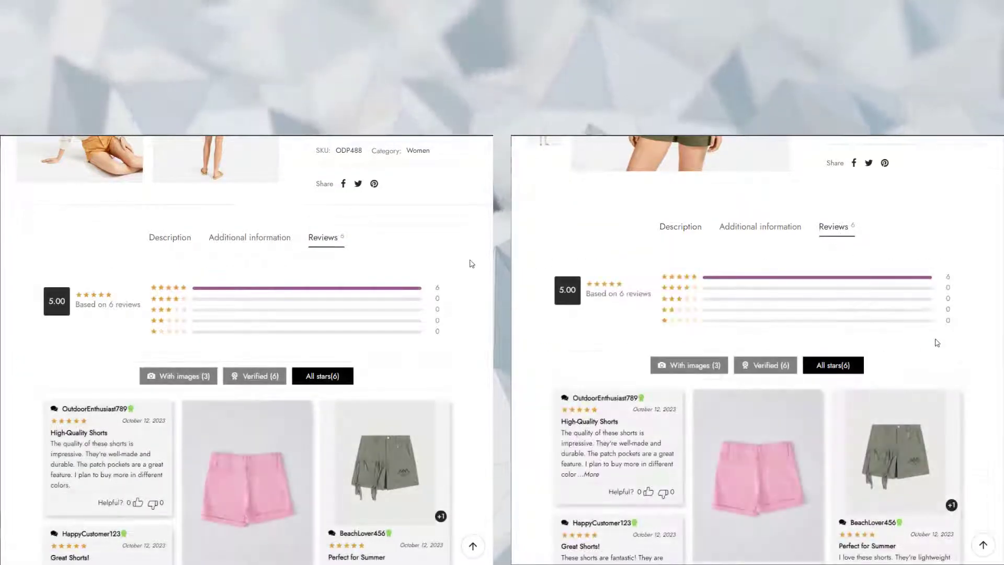
Expand the full text of the pink, green and blue shorts reviews on both pages
scroll(472, 263, down, 5)
scroll(988, 333, down, 4)
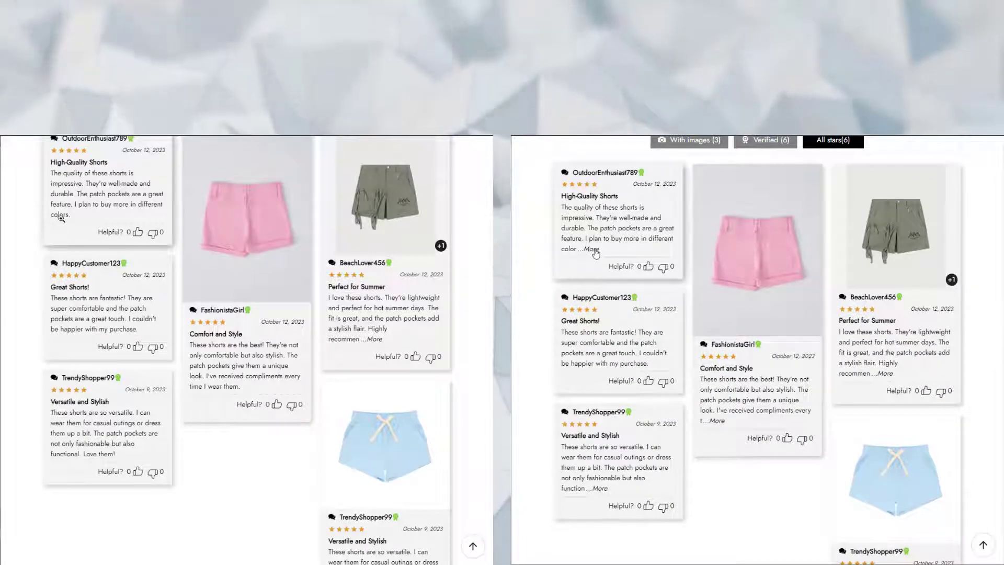
click(592, 249)
click(717, 421)
click(374, 340)
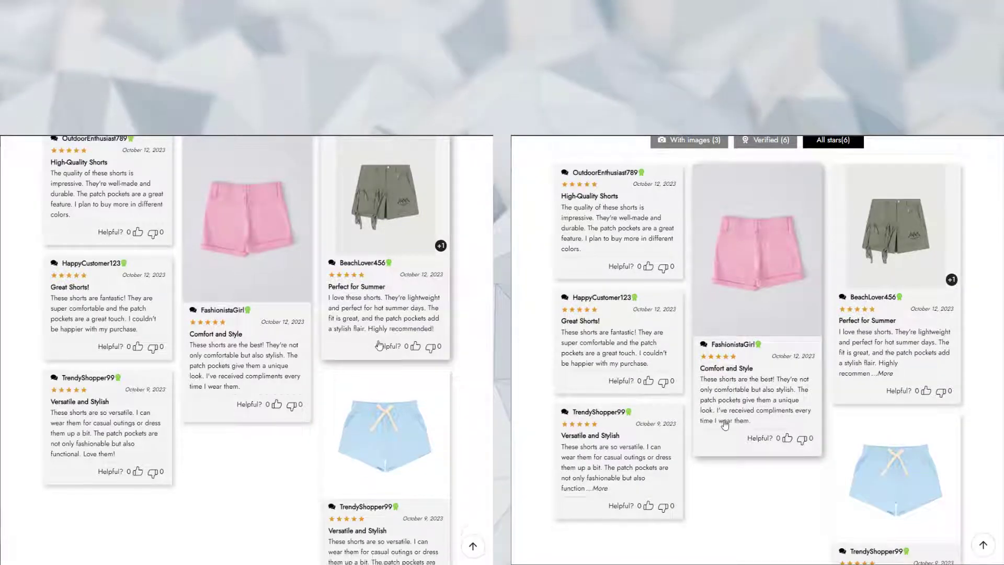
click(889, 373)
scroll(467, 331, down, 3)
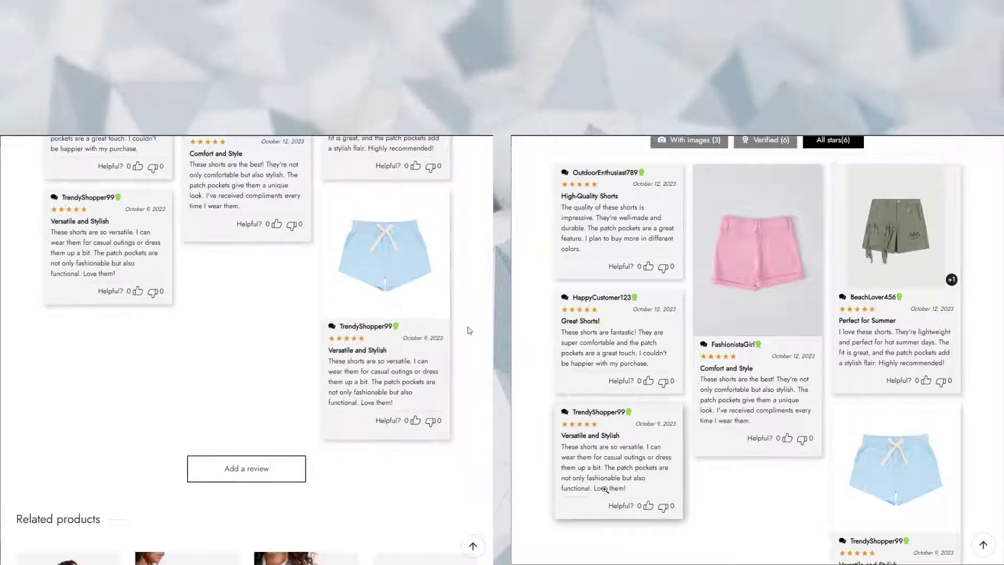
scroll(716, 518, down, 3)
click(884, 439)
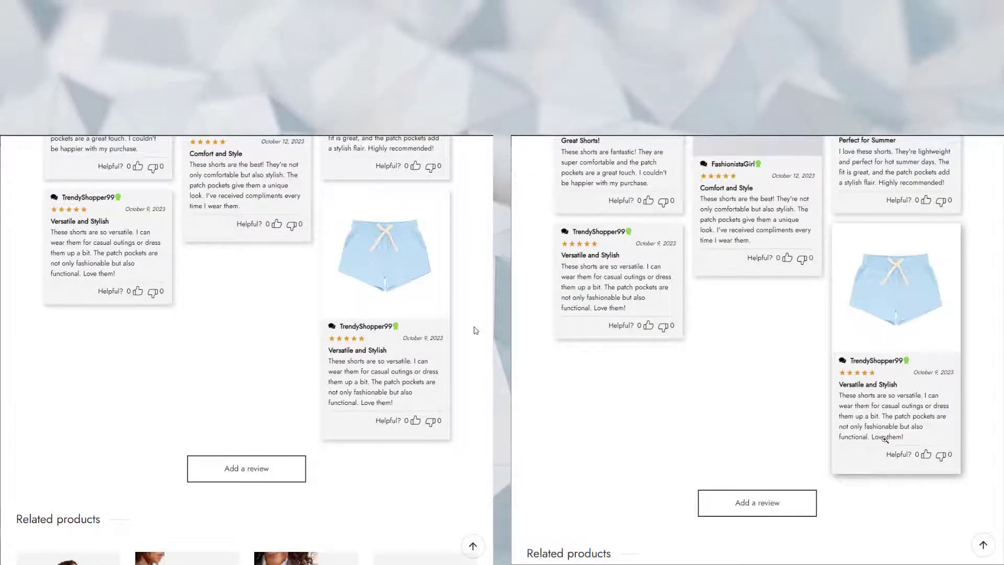
scroll(476, 330, up, 4)
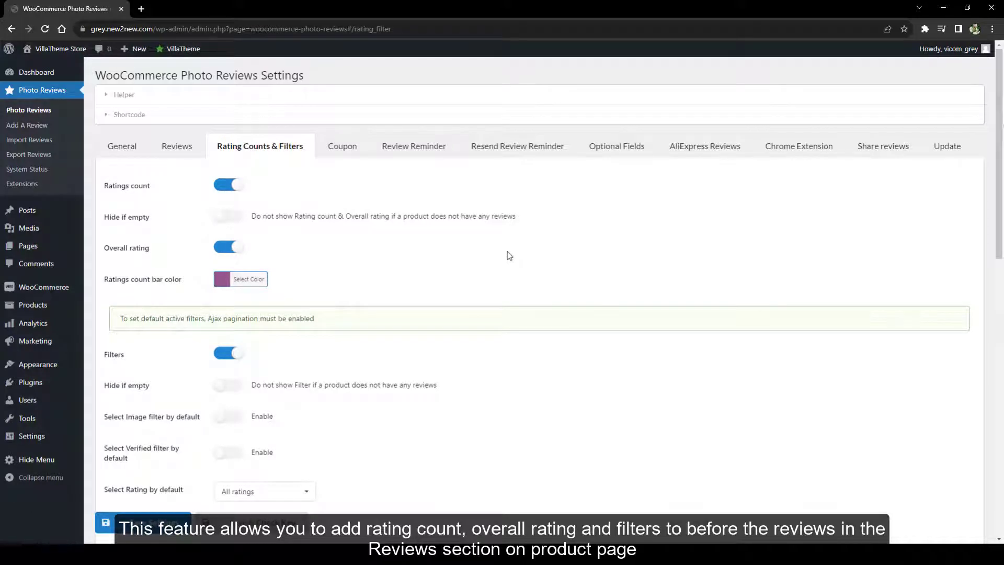
Toggle the image and verified default filters on and off, keeping All ratings as default
scroll(509, 256, down, 4)
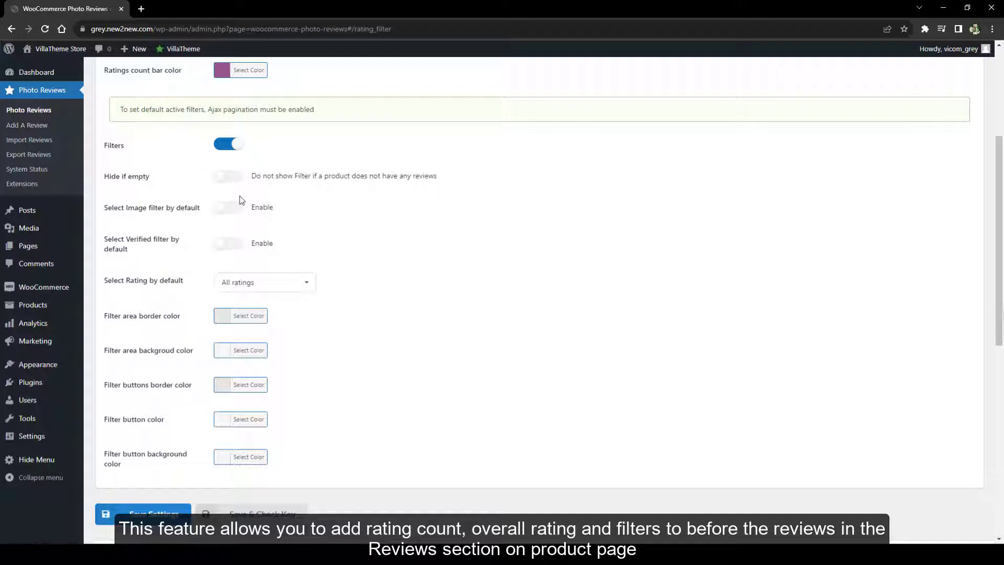
click(229, 208)
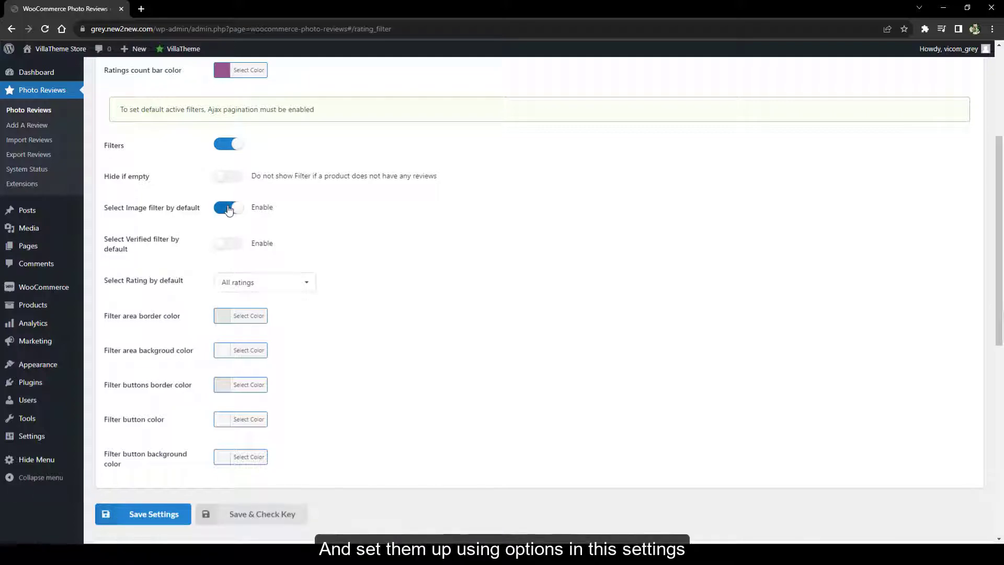
click(230, 244)
click(230, 244)
click(228, 208)
click(280, 283)
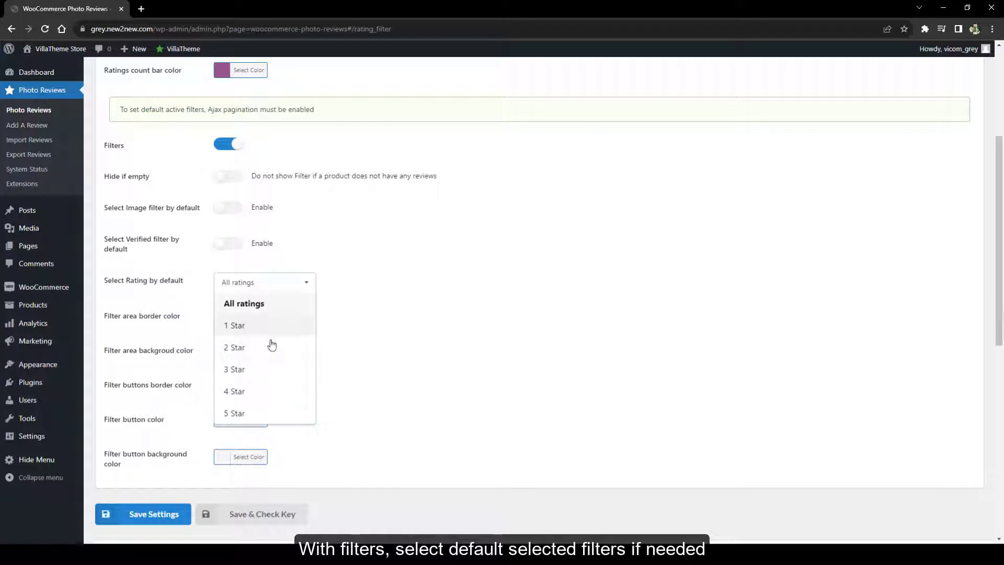
click(213, 219)
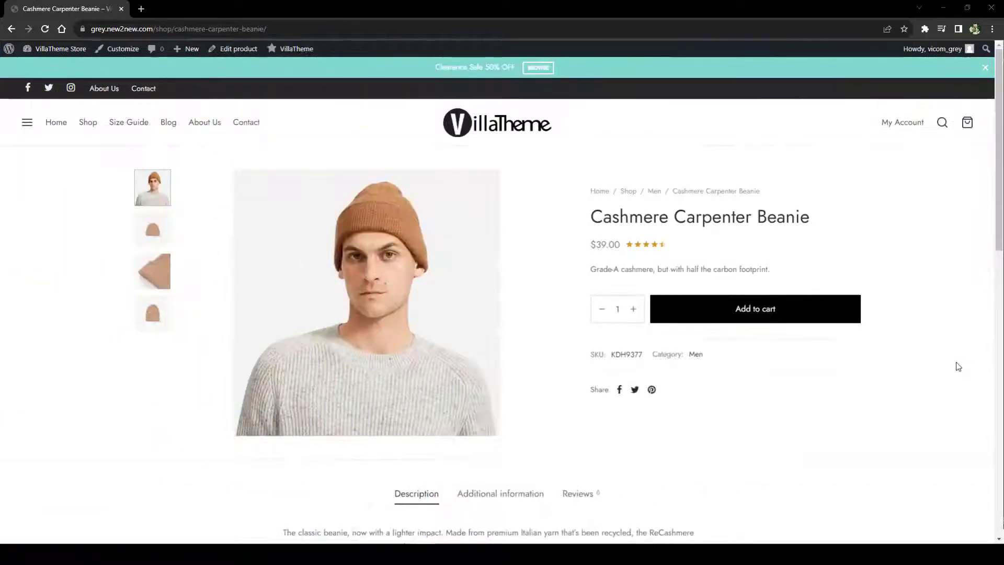
Filter the Cashmere Carpenter Beanie reviews to verified 3-star ratings
scroll(959, 366, down, 7)
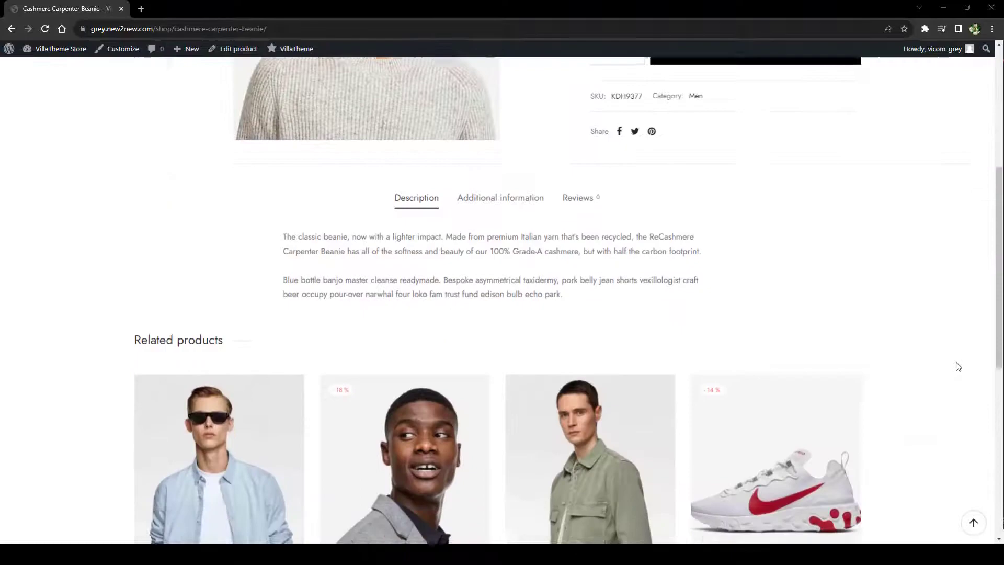
click(576, 128)
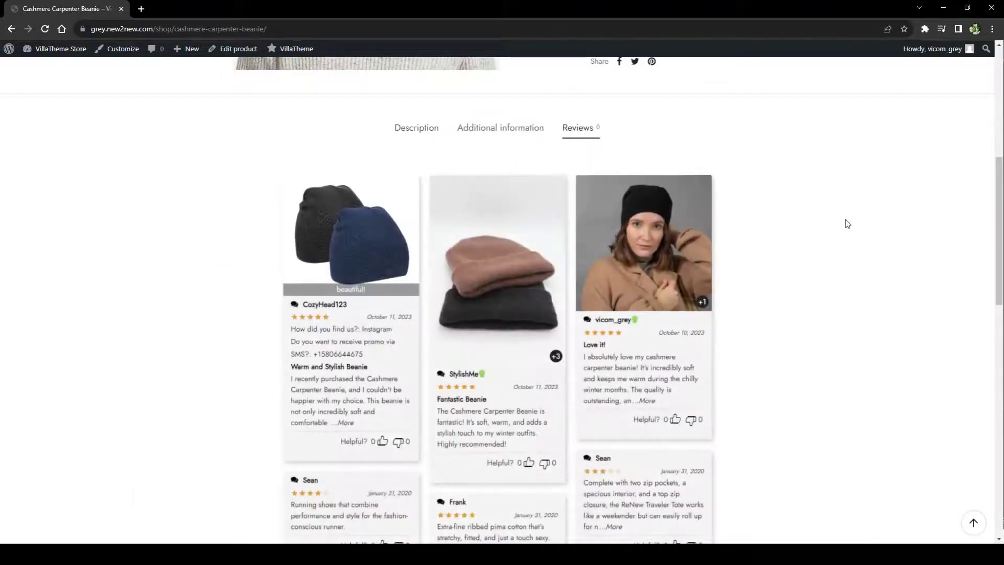
scroll(848, 224, down, 5)
scroll(849, 225, up, 5)
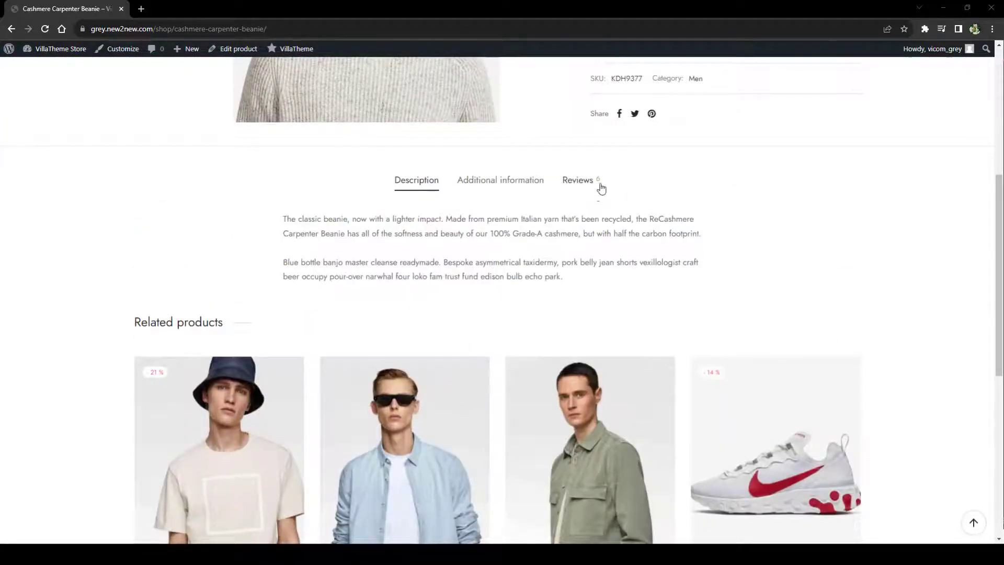
click(602, 189)
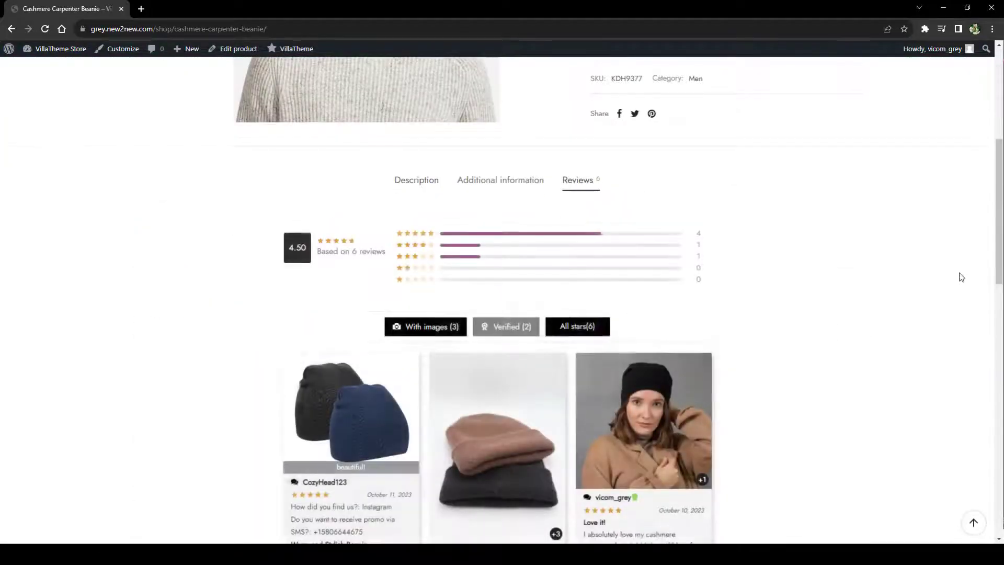
scroll(961, 278, down, 2)
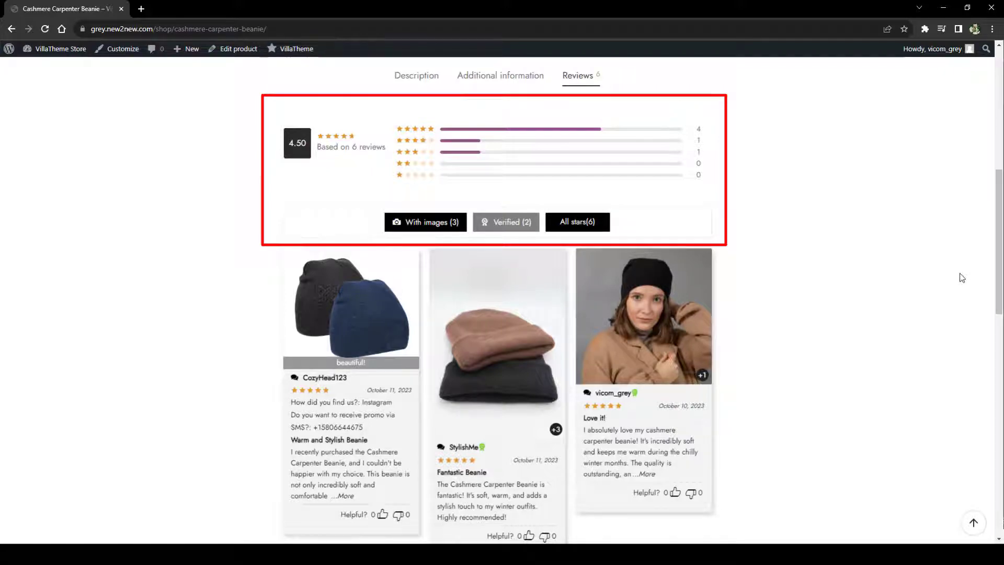
click(484, 221)
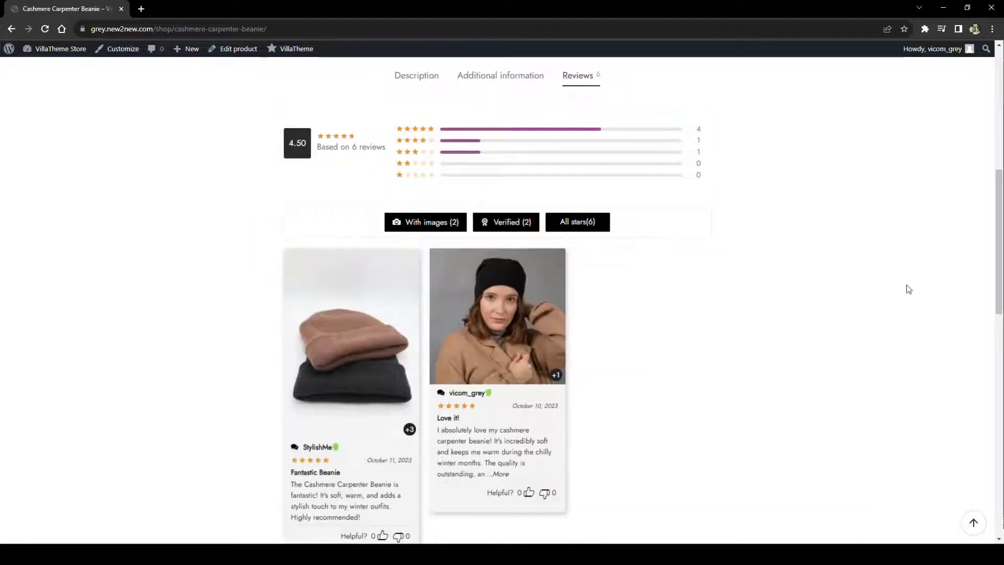
mouse_move(577, 221)
click(579, 298)
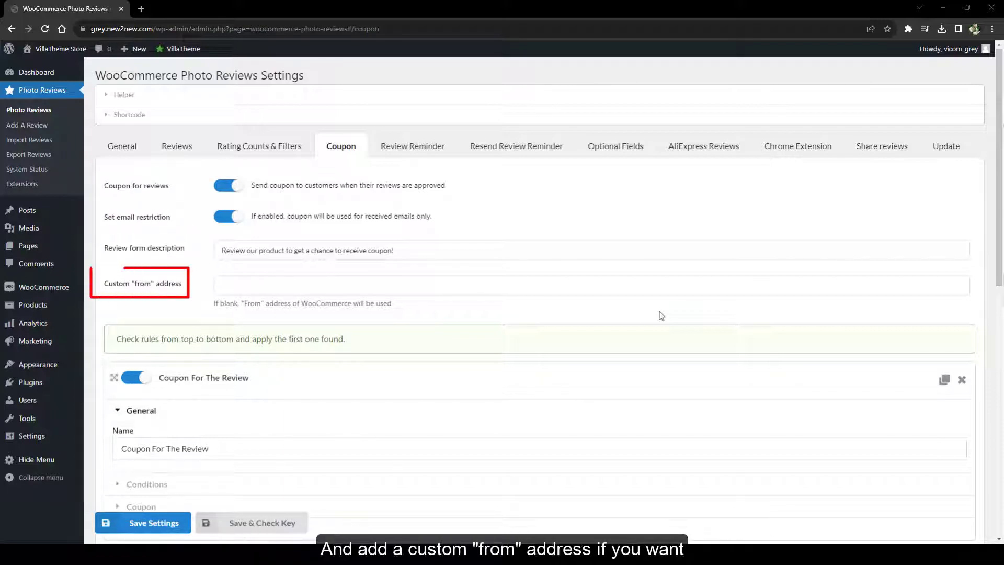
Duplicate the Coupon For The Review rule, then delete the duplicated second rule
scroll(661, 314, down, 3)
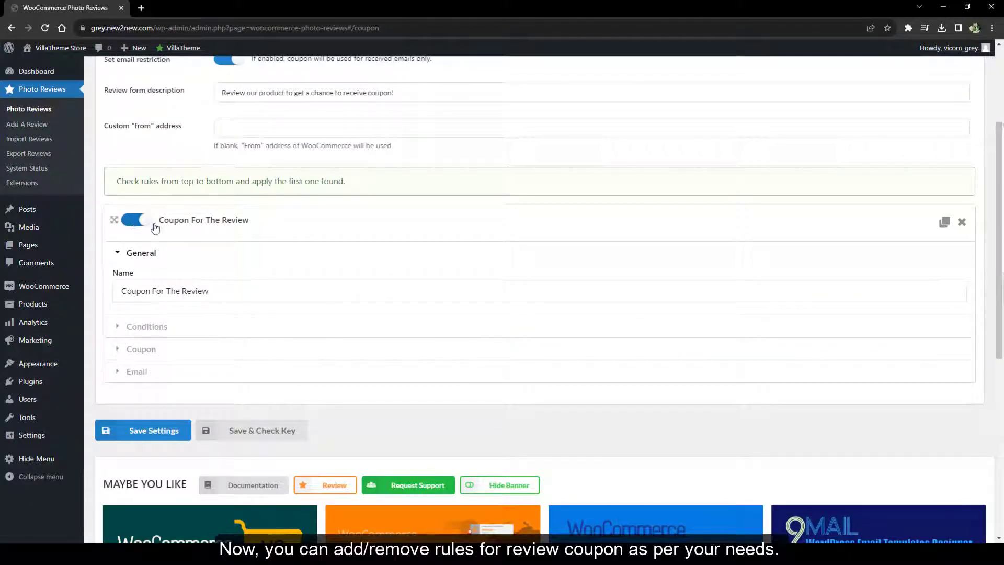
click(944, 223)
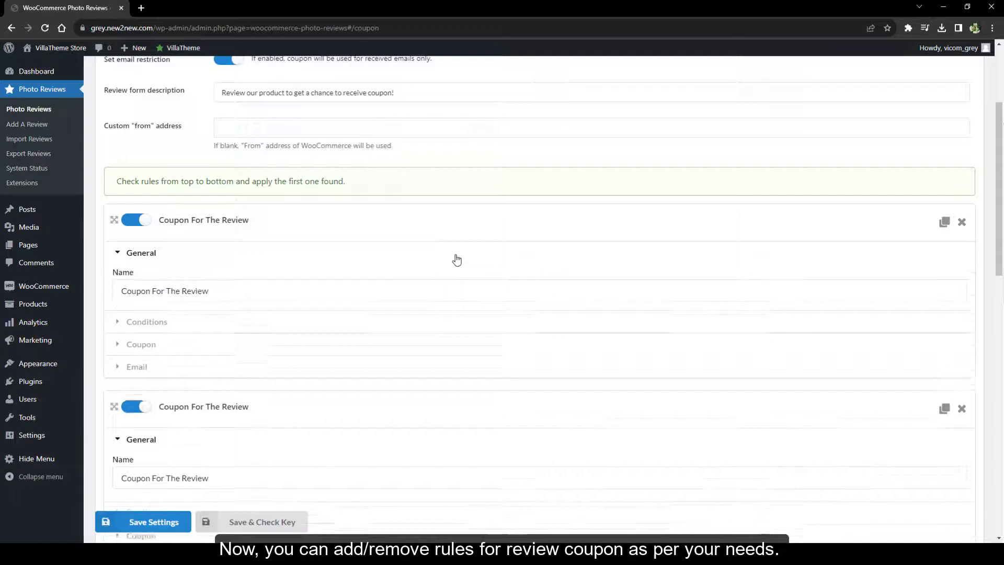
drag(114, 221, 103, 356)
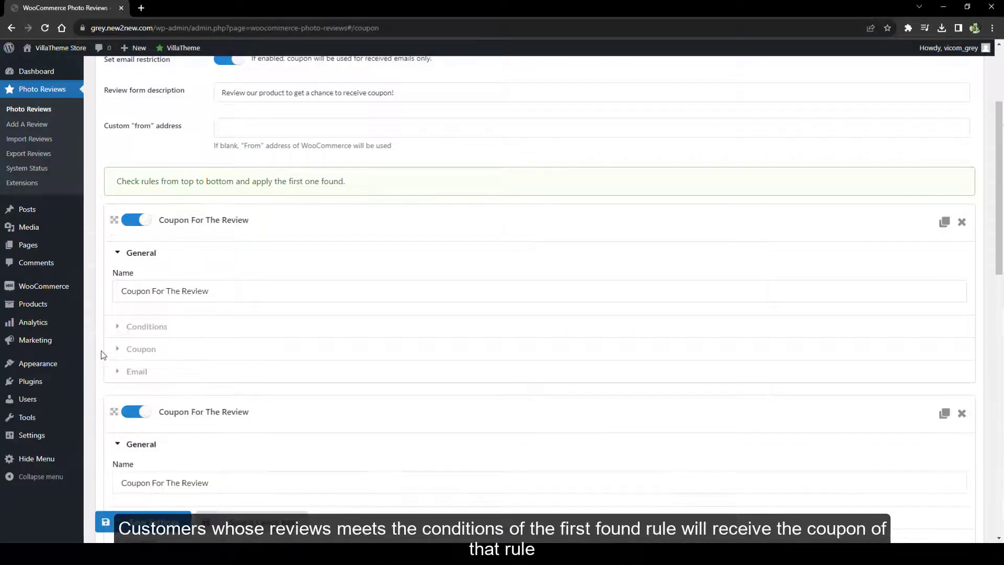
click(220, 290)
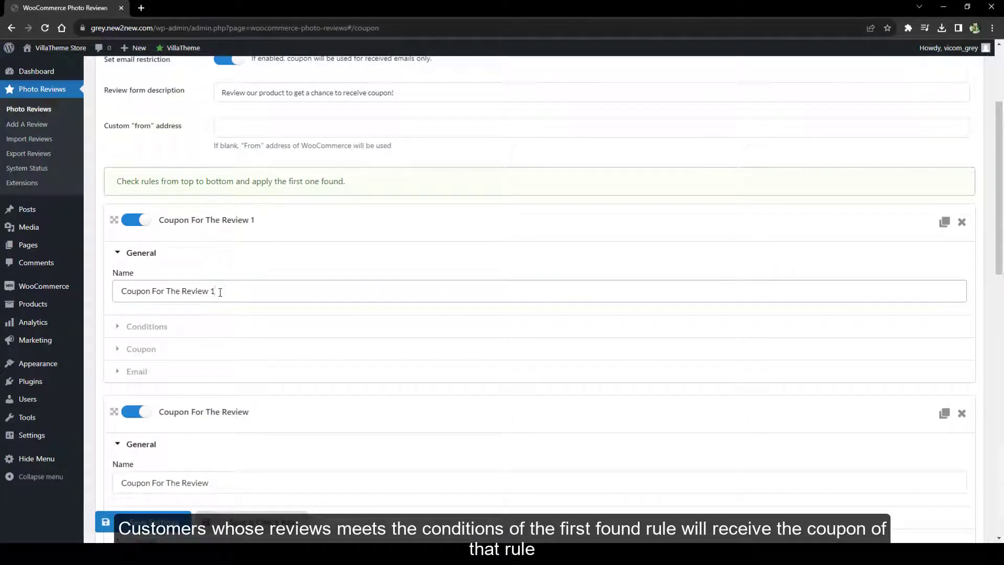
click(962, 414)
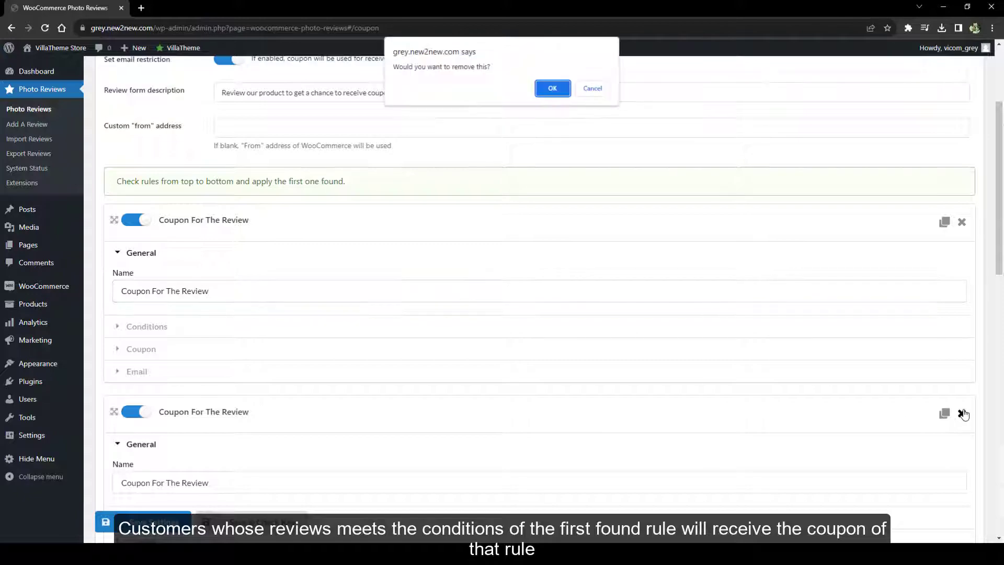
click(593, 88)
click(962, 222)
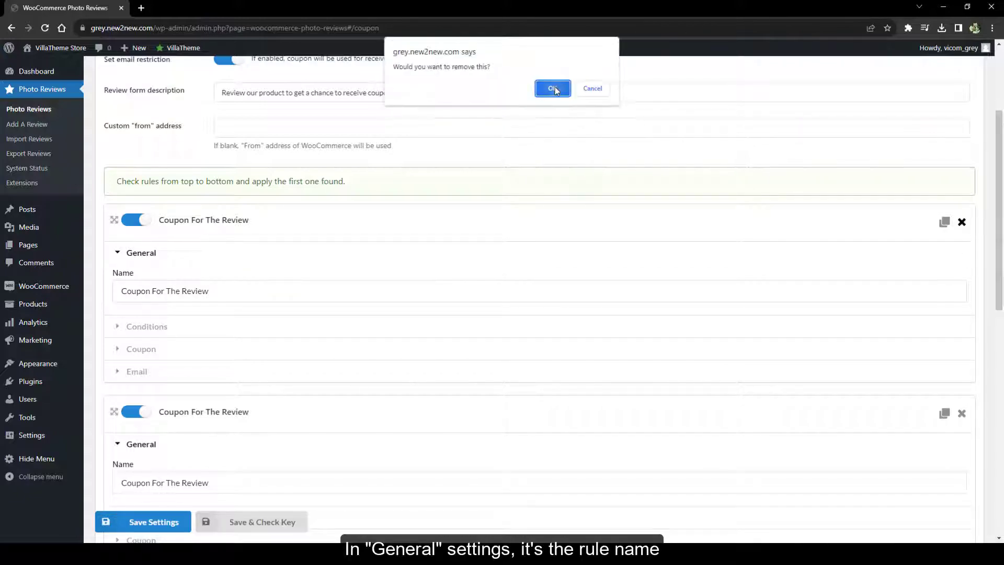
click(552, 88)
In the rule's Conditions, require registered-account email, uploads and verified owner
click(168, 255)
click(162, 275)
scroll(462, 284, down, 2)
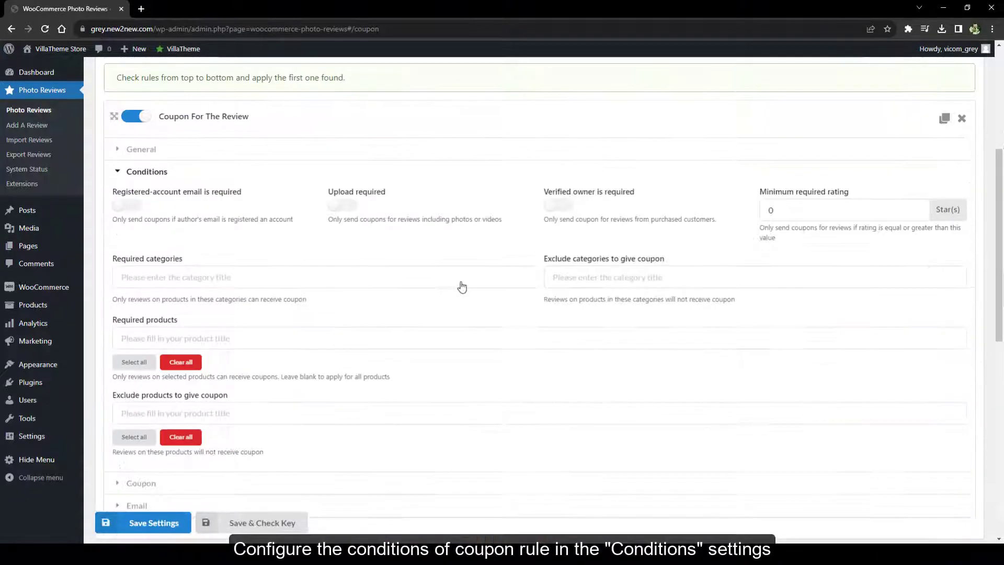
click(131, 207)
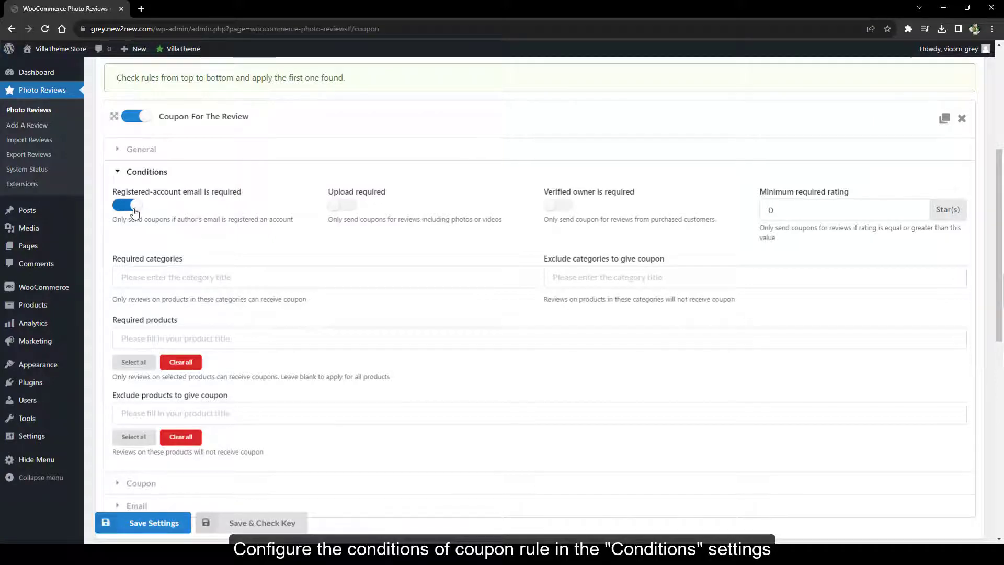
click(343, 206)
click(558, 207)
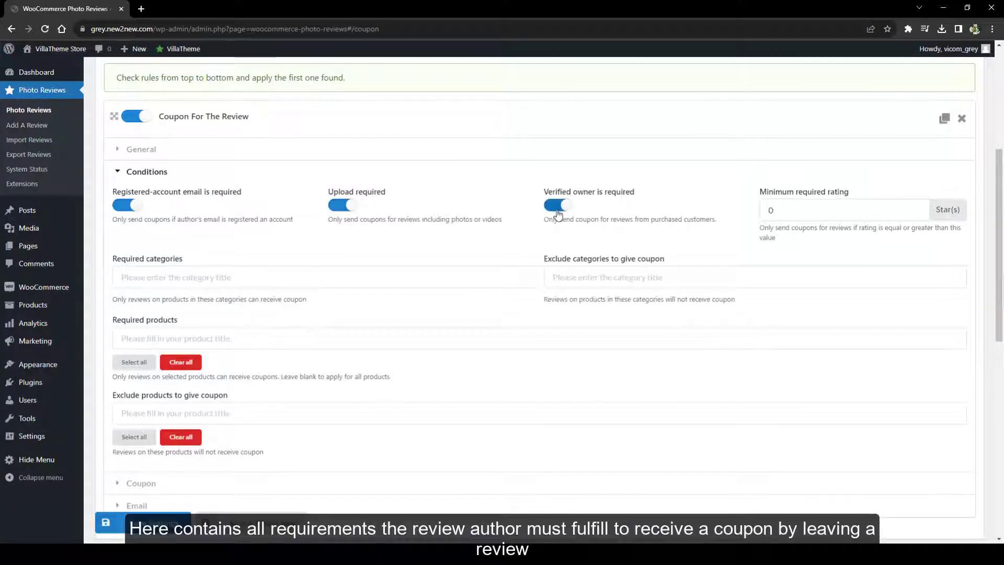
Add Men and Women as required categories and exclude the Speakers category
click(179, 270)
text(men)
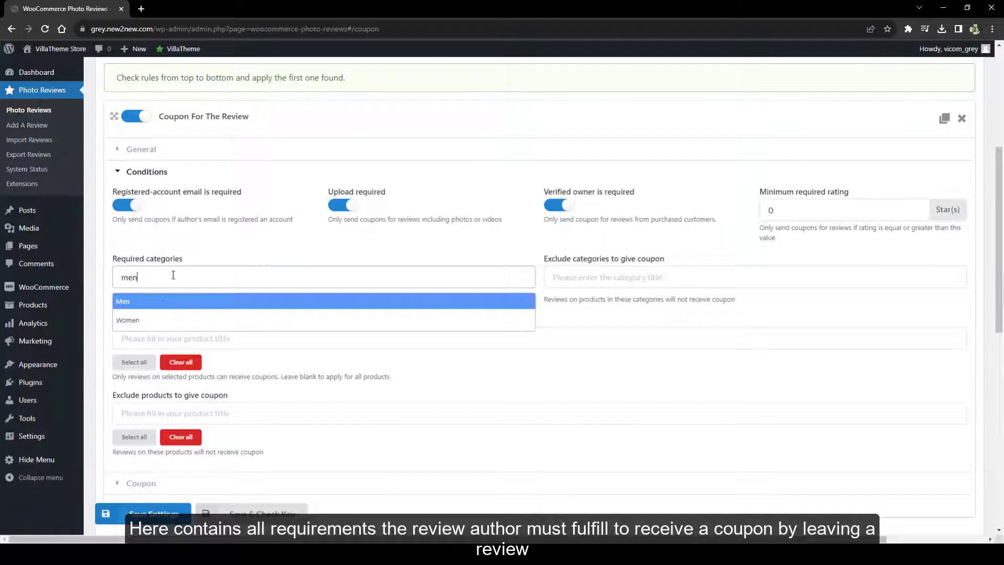
click(136, 298)
click(136, 321)
click(578, 298)
click(657, 278)
text(un)
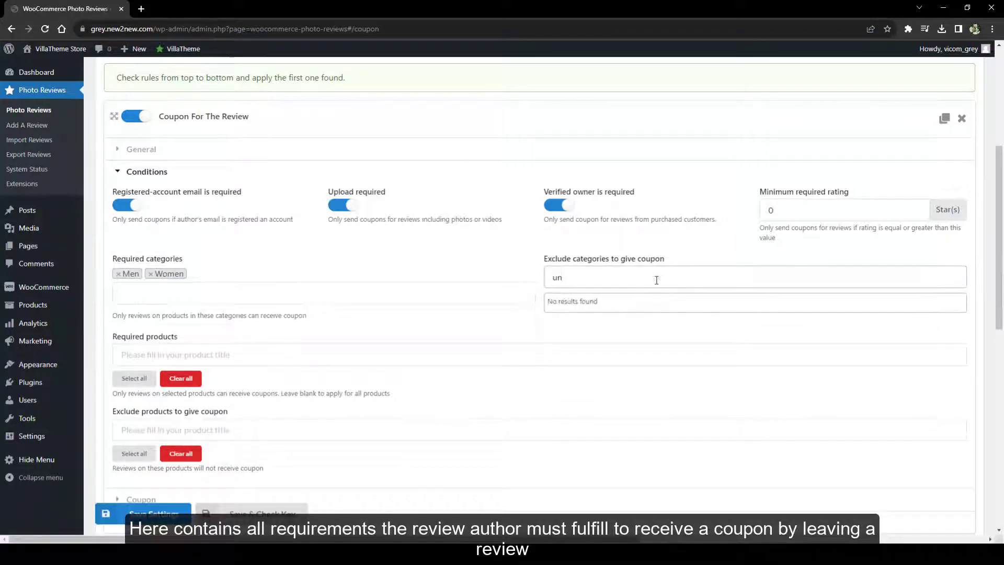
text(spea)
click(615, 304)
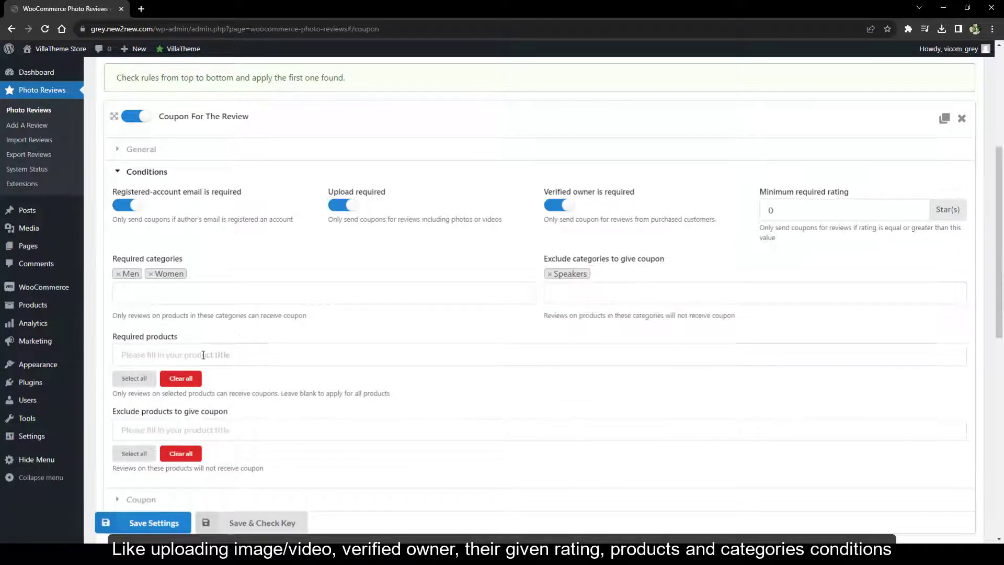
click(134, 378)
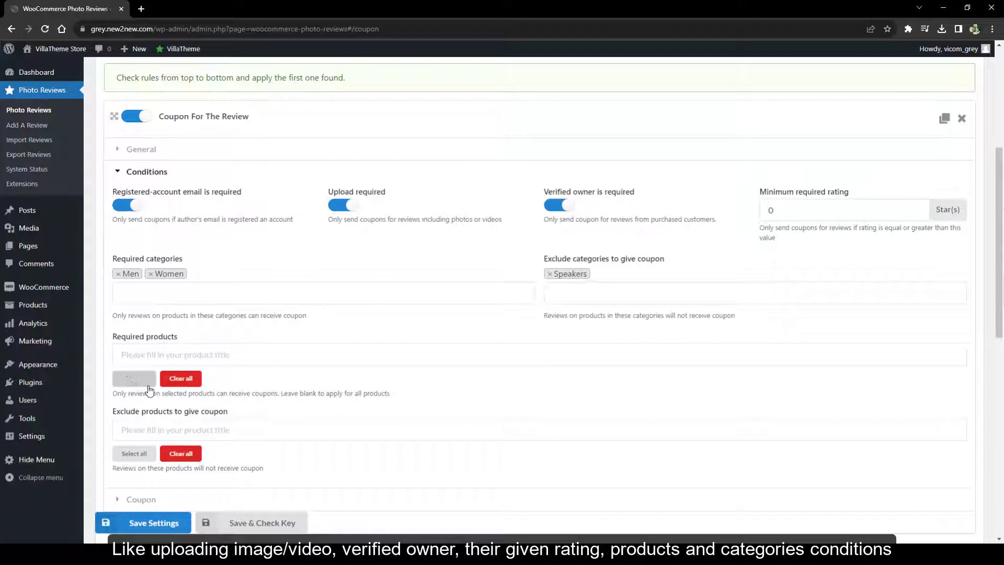
click(179, 451)
scroll(180, 453, down, 1)
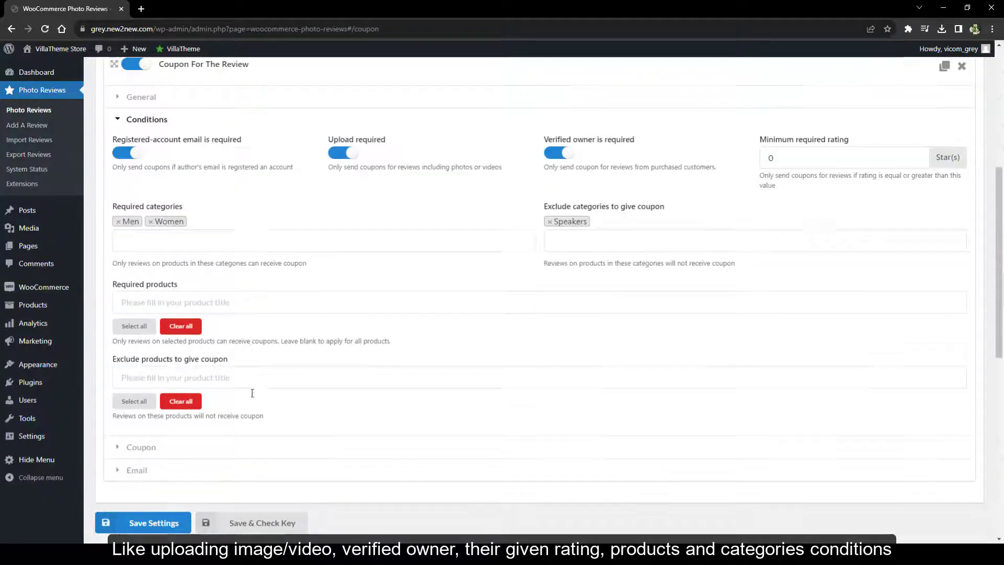
click(215, 120)
click(179, 142)
click(166, 183)
click(168, 203)
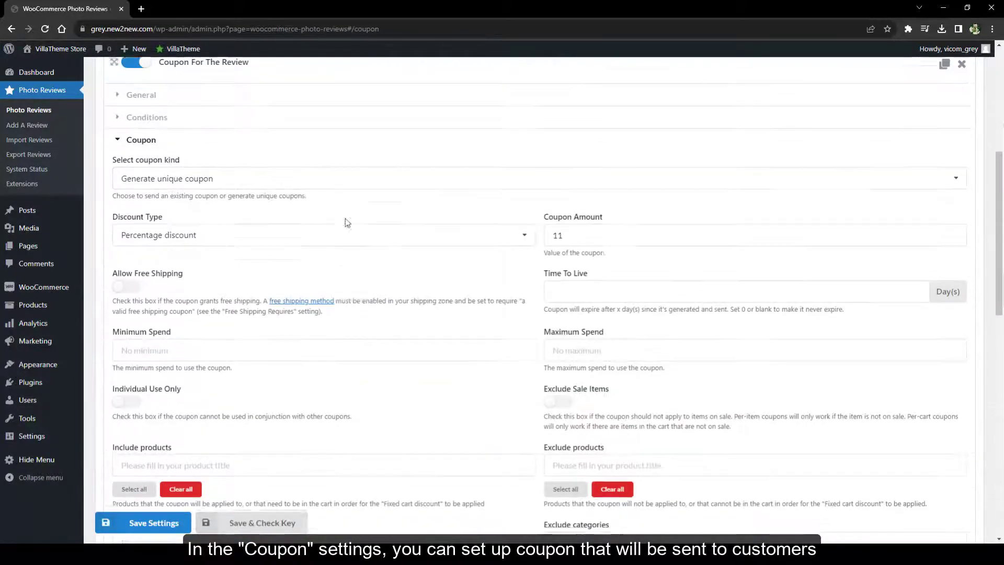
click(241, 180)
click(183, 224)
click(178, 237)
text(99t2ztb8)
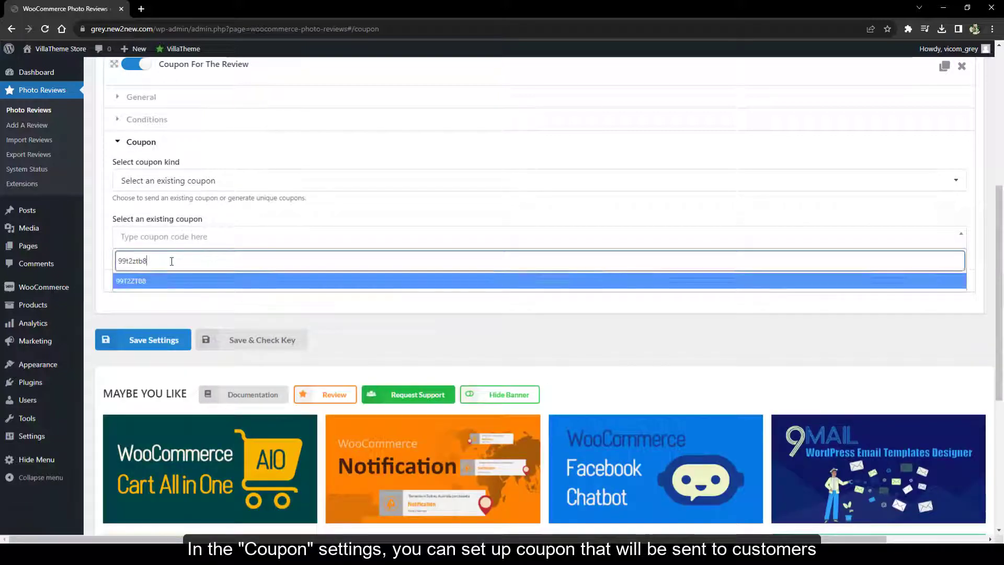
key(Return)
click(173, 180)
click(209, 202)
Make it a Fixed product discount of 50 with free shipping and Time To Live 0
click(246, 237)
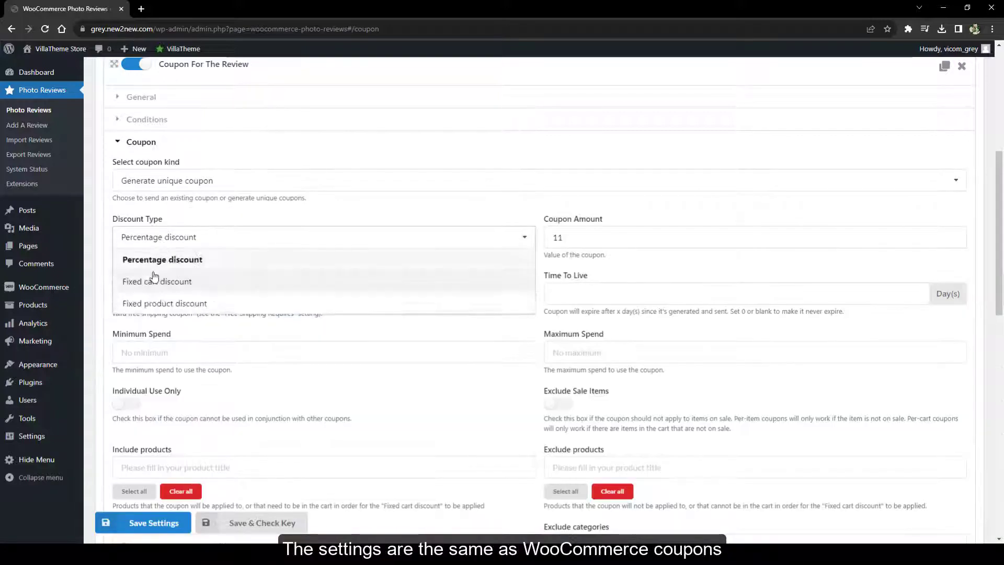
click(246, 300)
double_click(570, 242)
text(50)
click(126, 288)
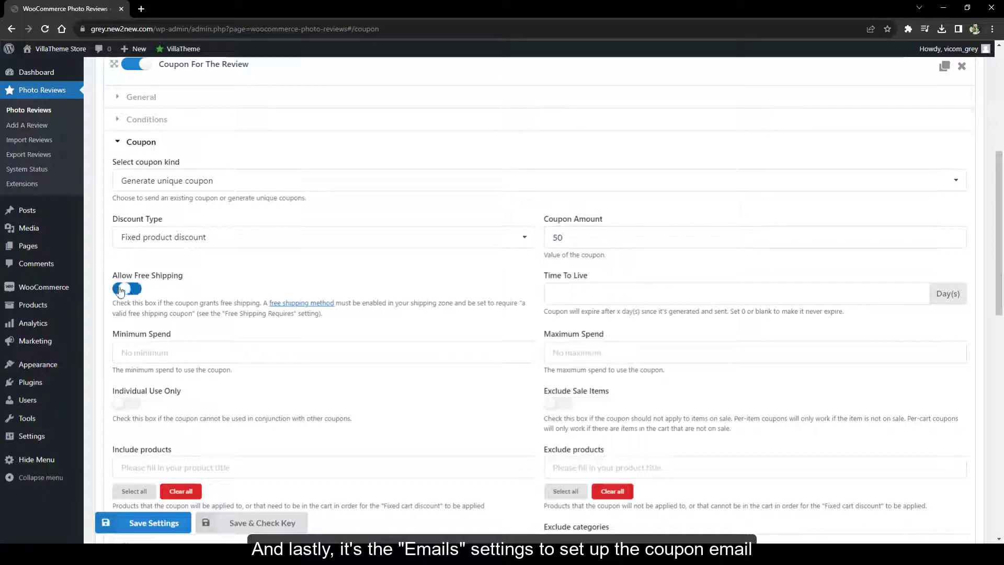
click(647, 295)
text(0)
click(211, 347)
key(Tab)
scroll(329, 361, down, 4)
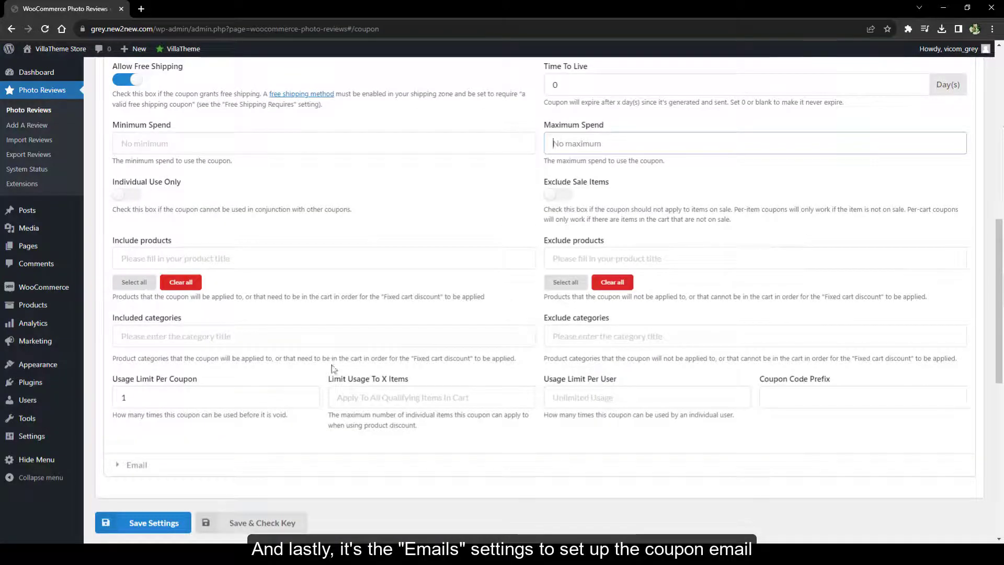
Expand the coupon Email section, switch the editor to Text and back, and preview the email
click(195, 468)
scroll(274, 349, down, 6)
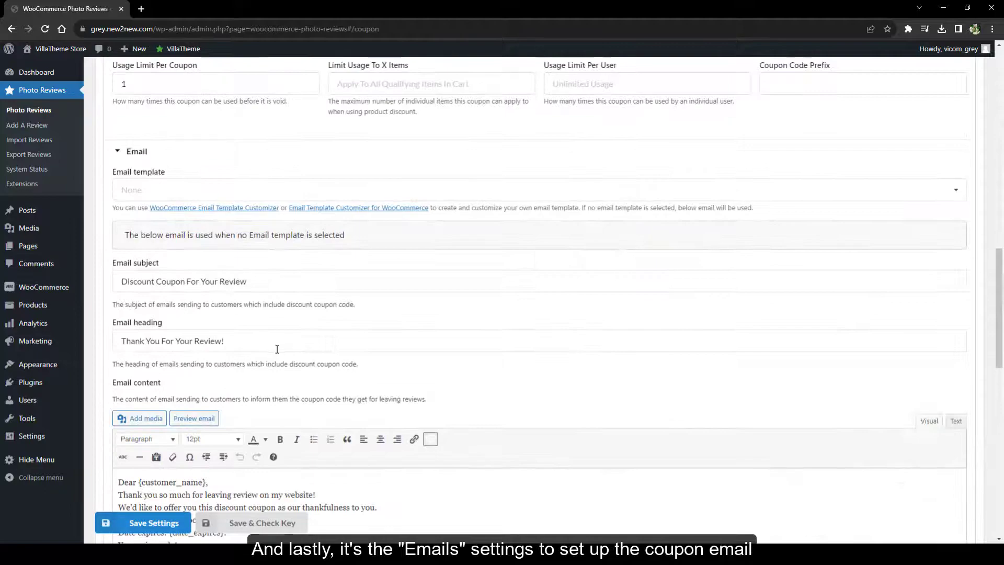
scroll(282, 350, down, 6)
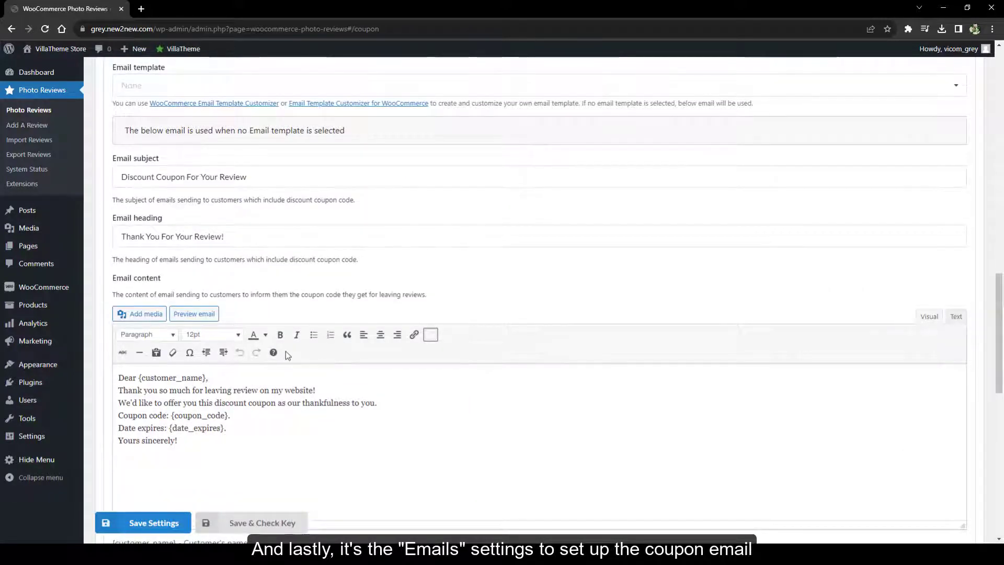
scroll(286, 351, up, 3)
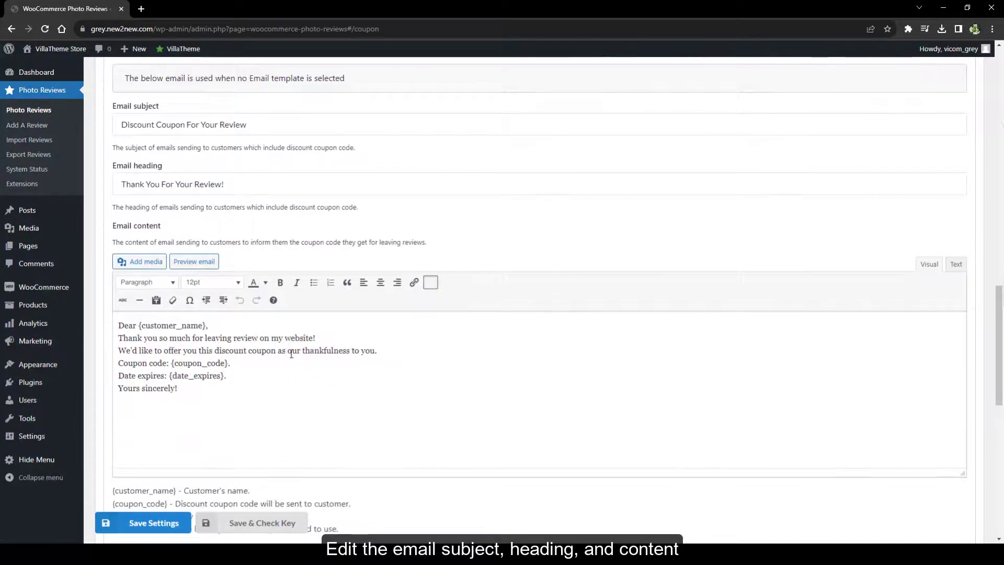
scroll(949, 267, down, 1)
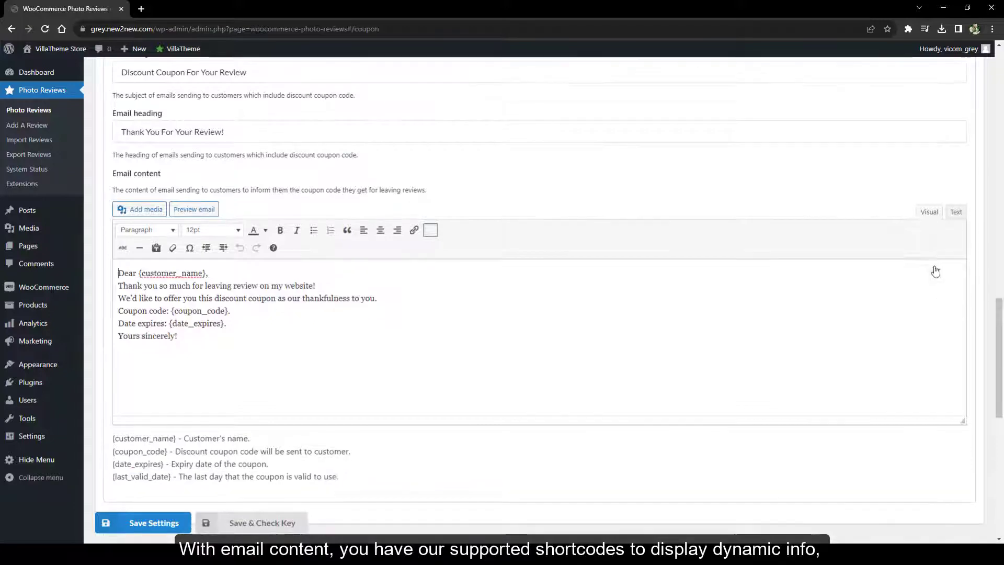
click(957, 212)
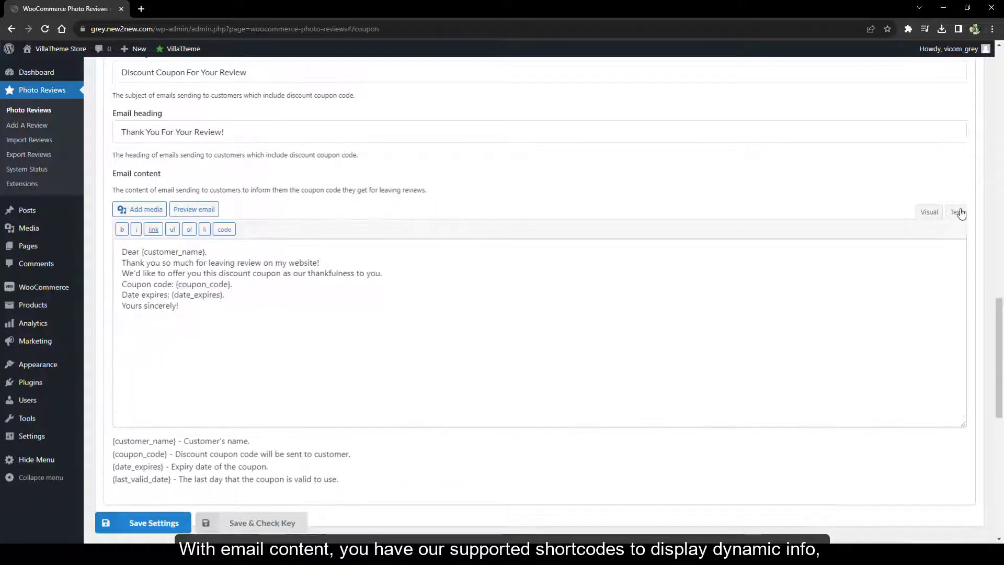
click(929, 212)
click(208, 209)
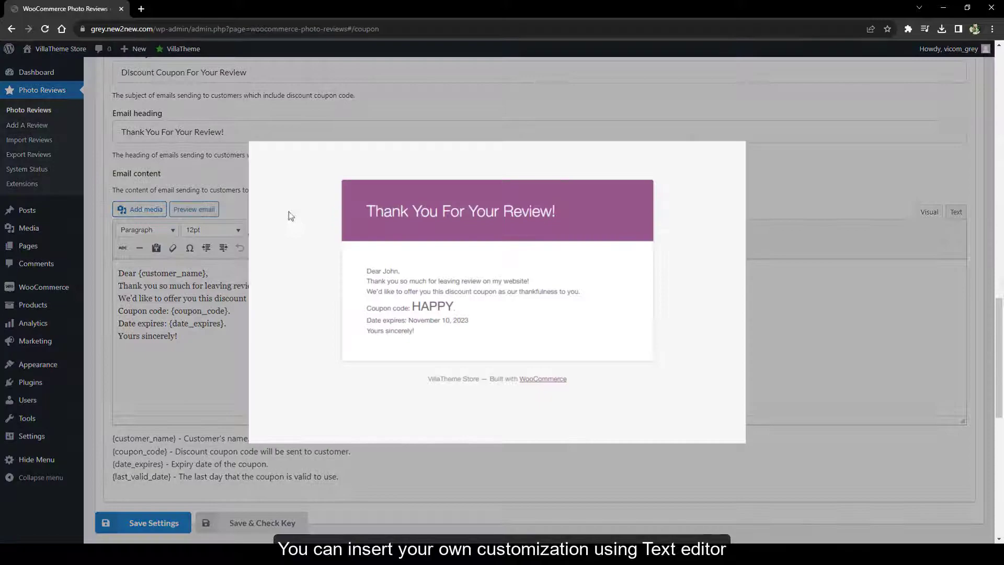
Enable review reminders for Completed and Processing orders and exclude one customer email address
click(810, 355)
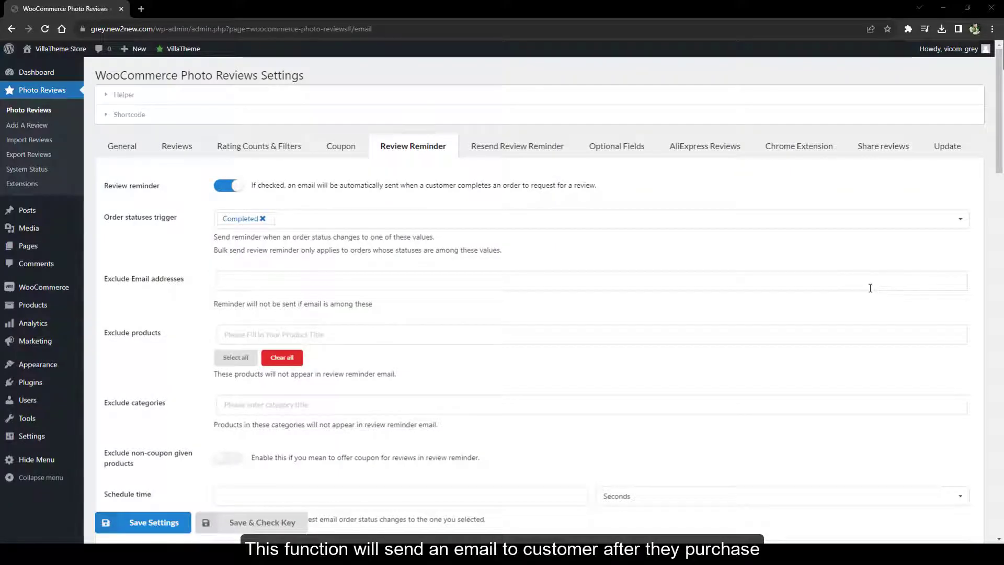
click(218, 189)
click(321, 210)
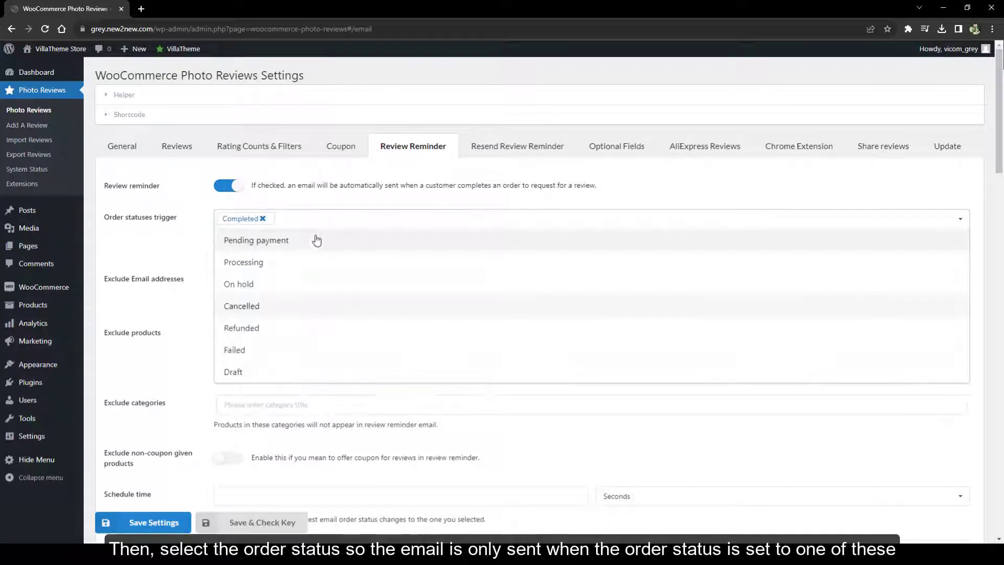
click(303, 261)
click(181, 285)
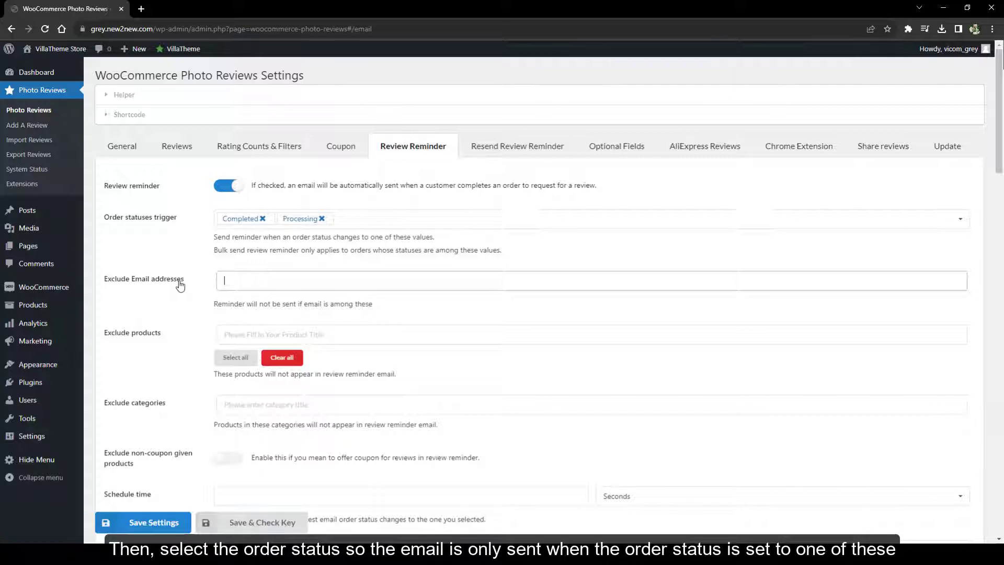
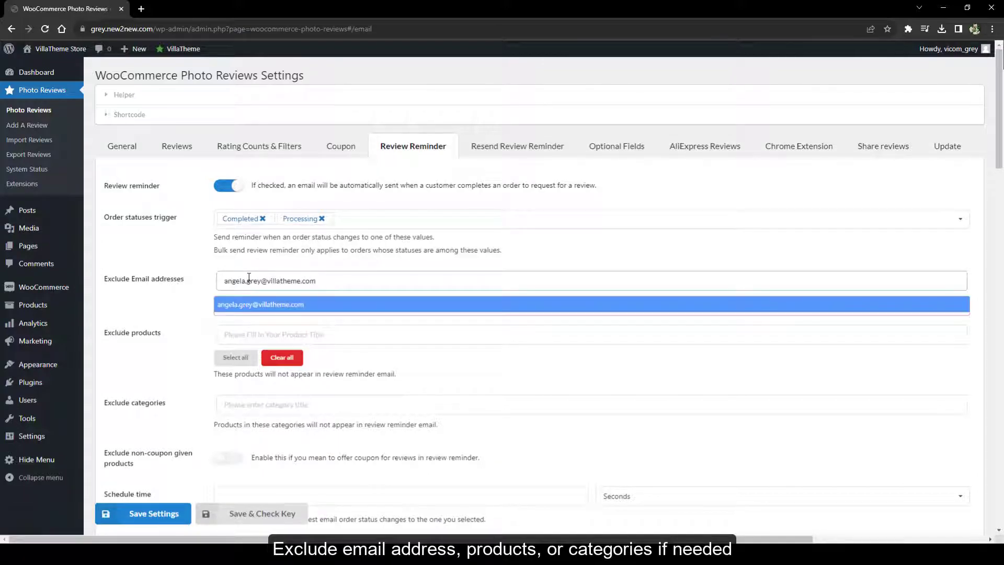
click(241, 307)
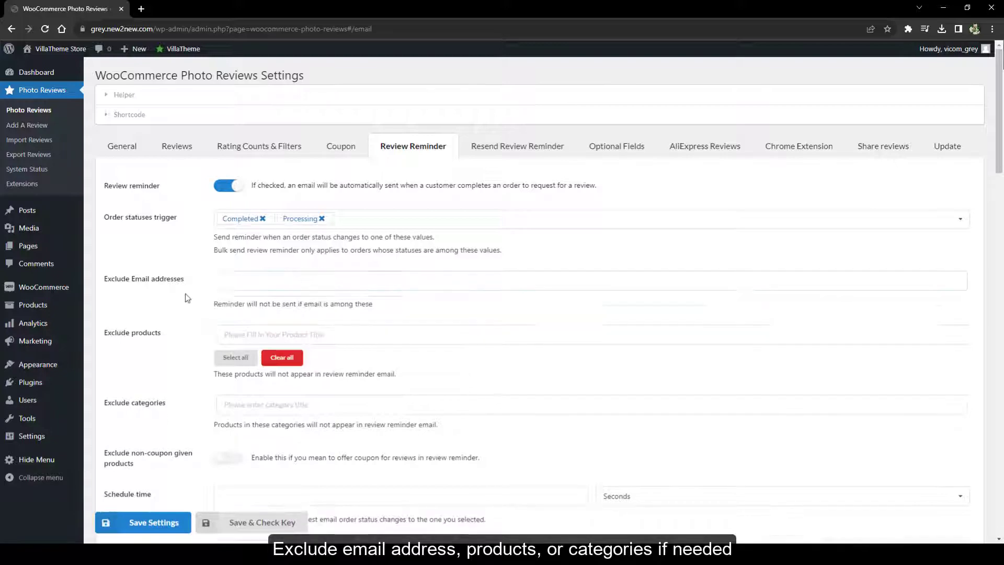
scroll(203, 343, down, 5)
Schedule the review reminder email for 2 Minutes after the order status change
click(572, 236)
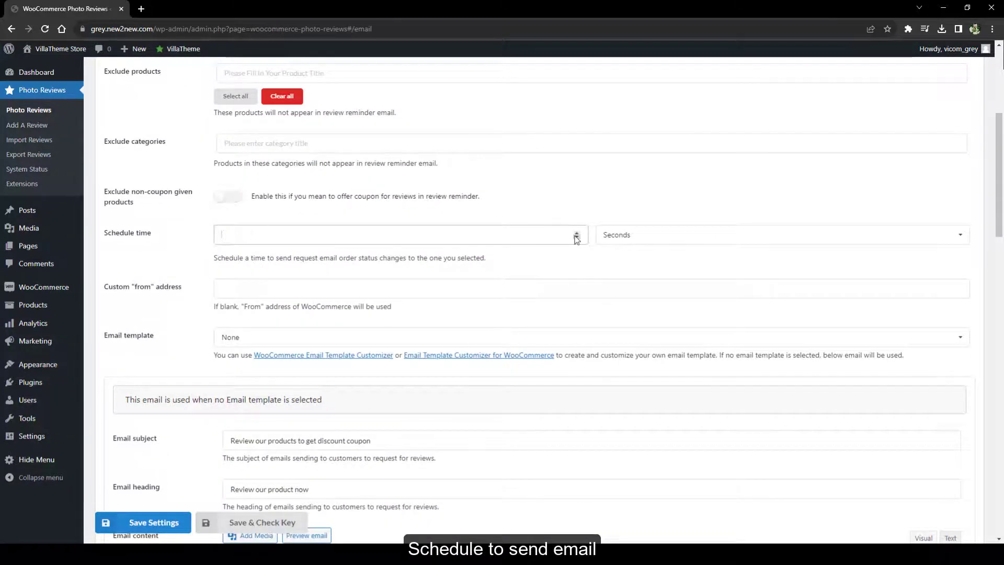
click(617, 235)
click(625, 279)
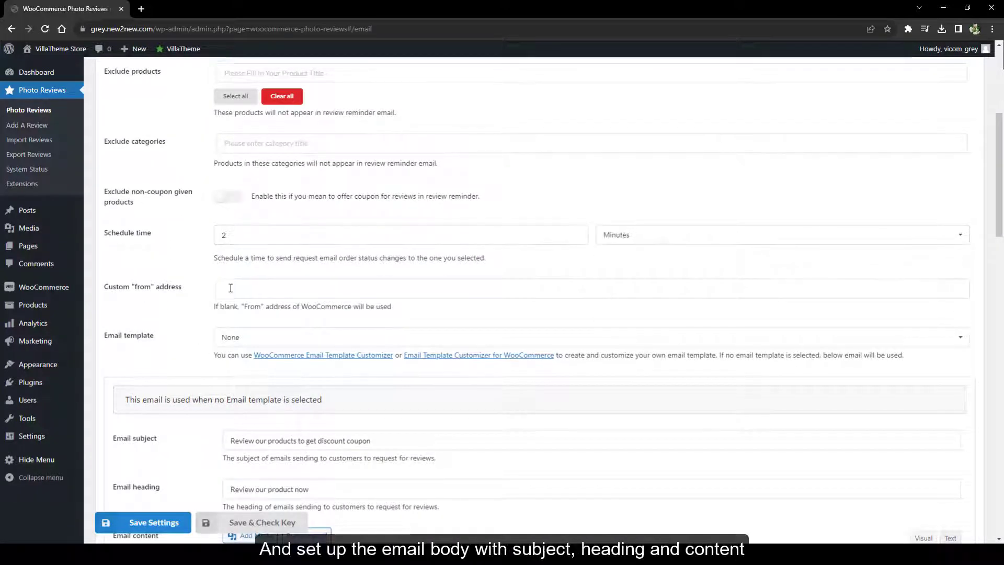
scroll(230, 288, down, 6)
Delete the stray ins tag after 'Best regards!' in the email body, then preview the email
click(950, 225)
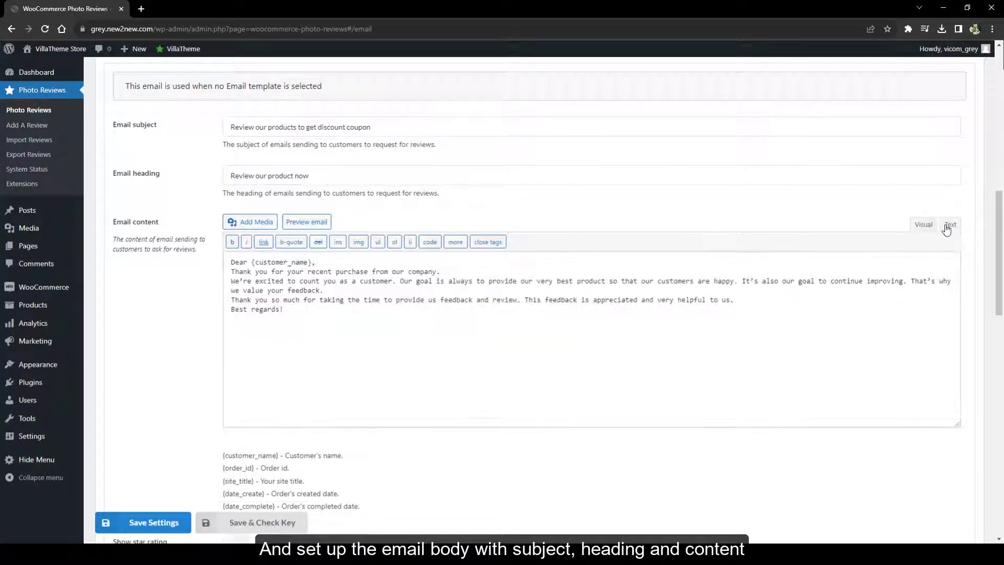
click(339, 242)
drag(506, 309, 283, 309)
key(BackSpace)
click(922, 224)
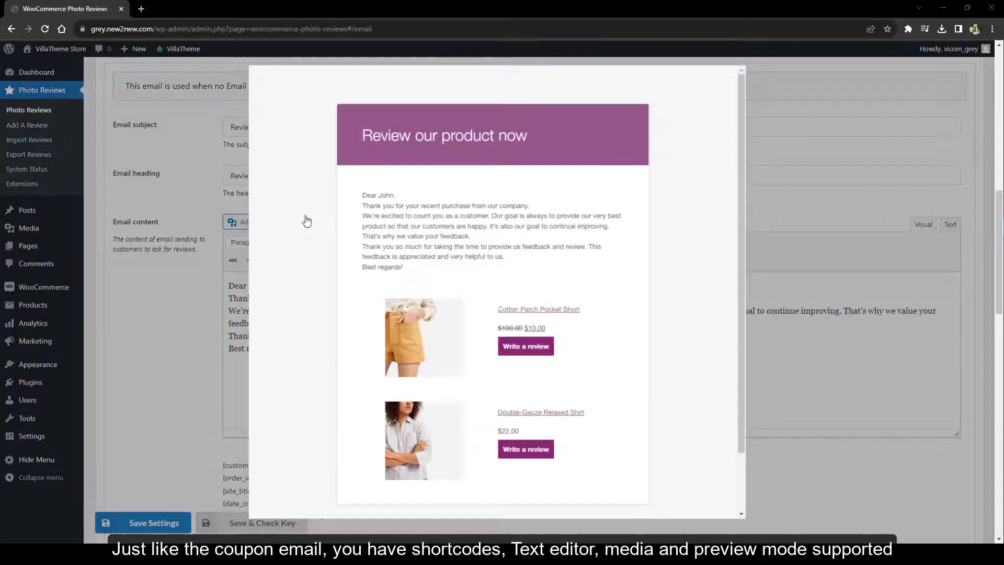
scroll(695, 385, down, 2)
scroll(695, 386, up, 2)
click(831, 346)
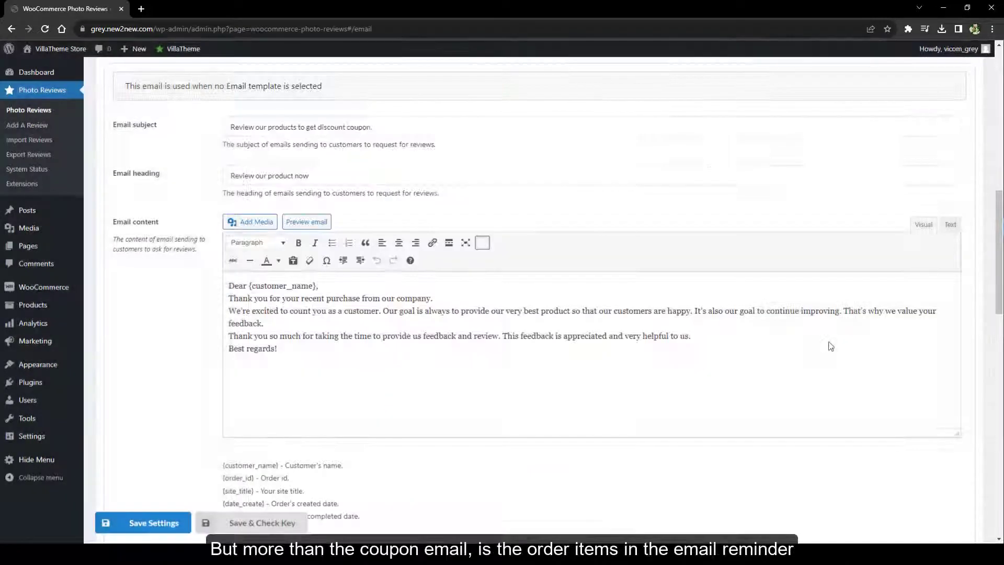
scroll(831, 347, down, 5)
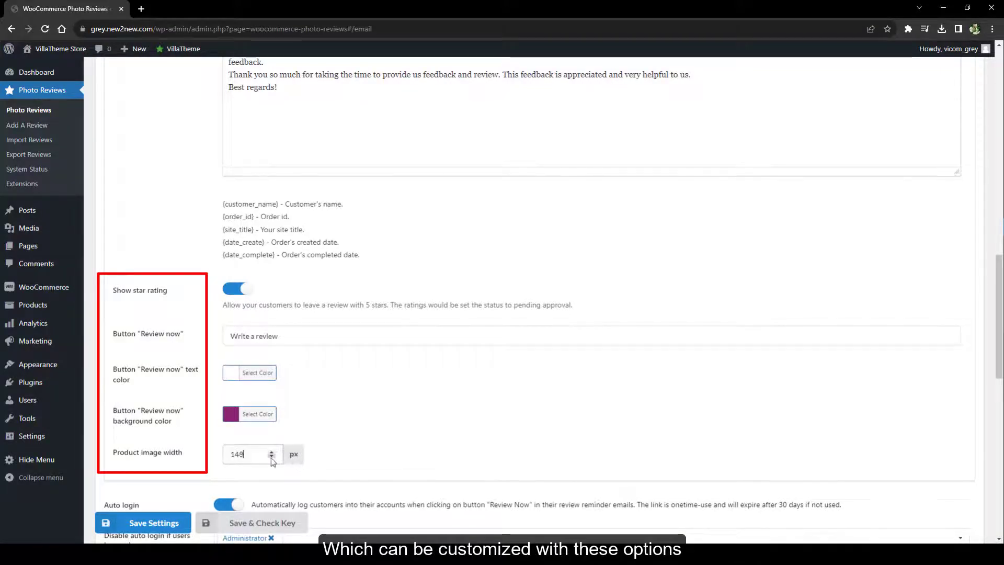
Remove Administrator from the roles excluded from auto login
scroll(342, 434, down, 2)
scroll(342, 434, down, 4)
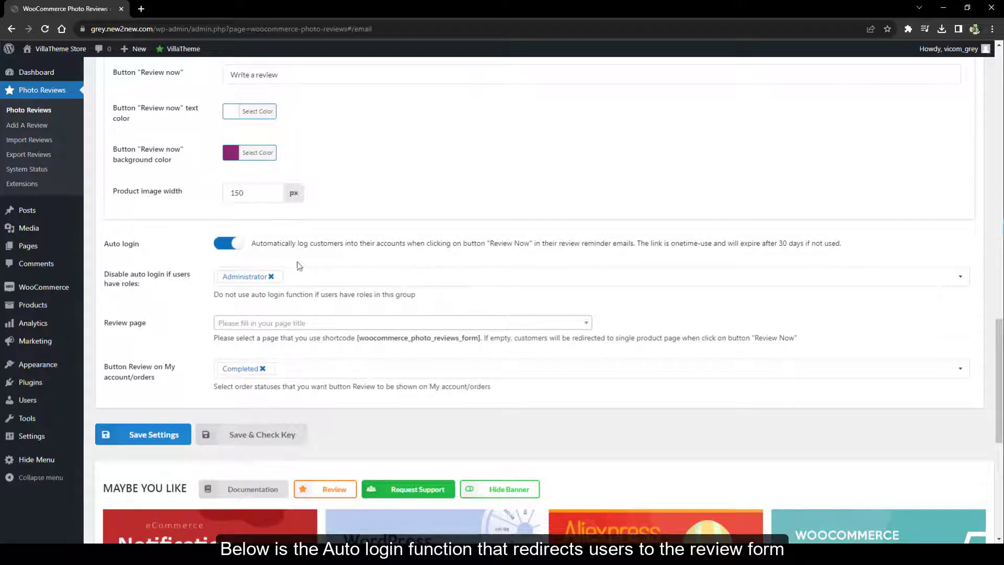
click(300, 277)
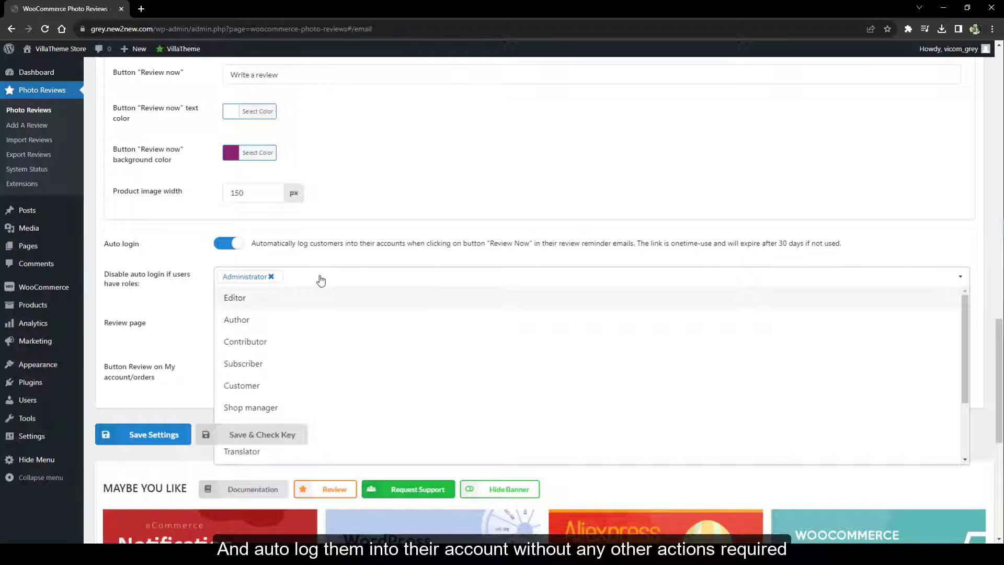
click(271, 277)
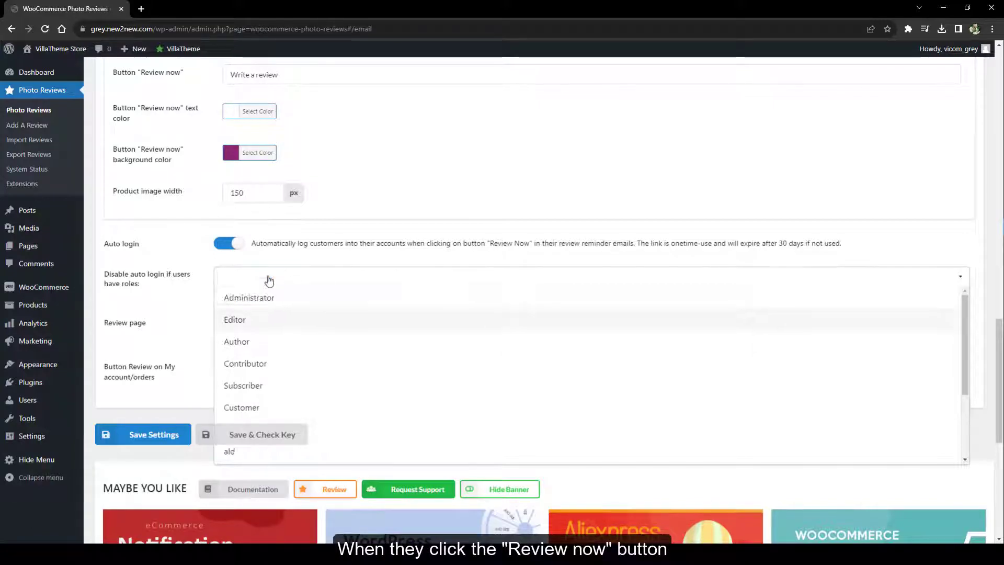
click(193, 282)
Leave the Review page unselected and keep the My account review button on Completed orders
click(273, 324)
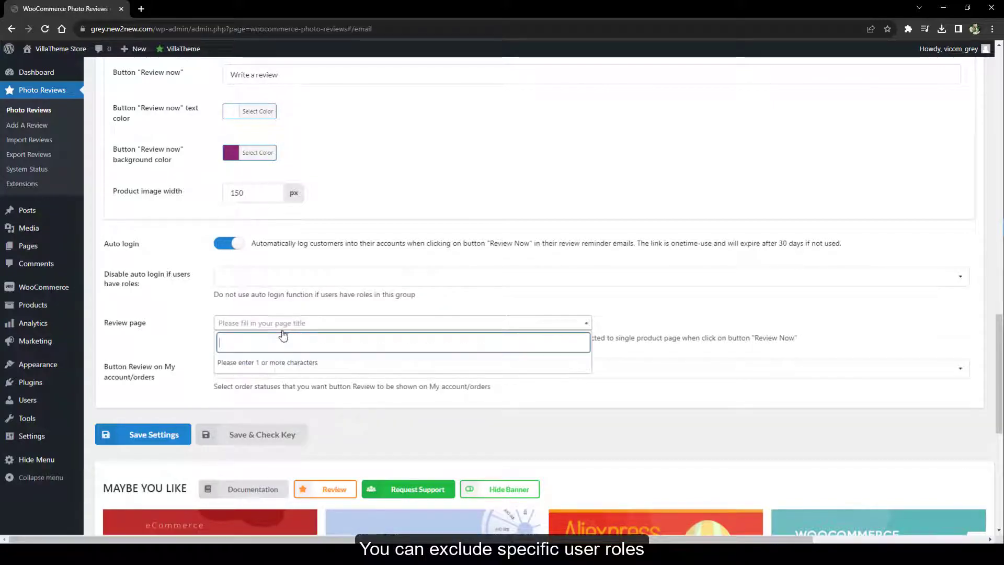
text(s)
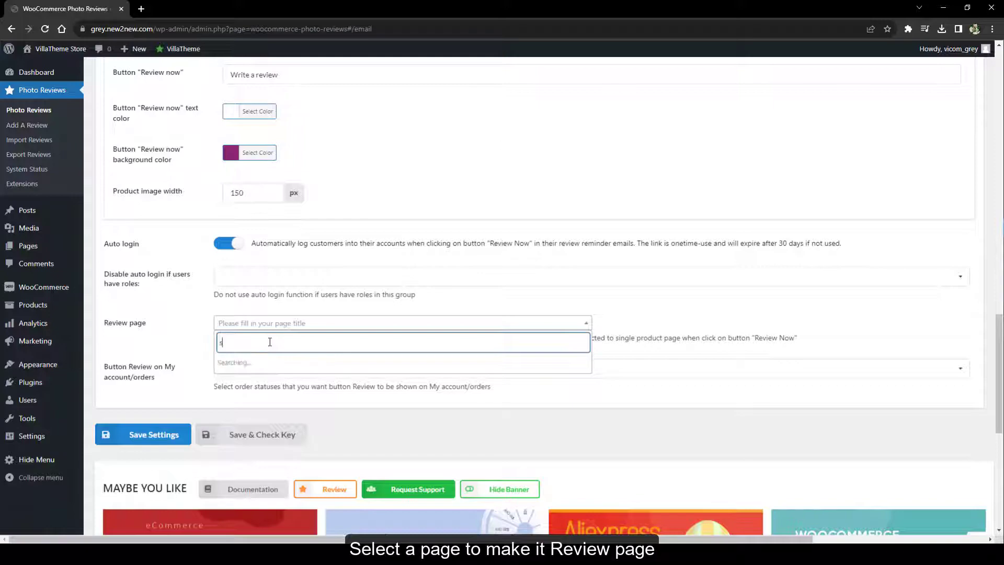
text(hop)
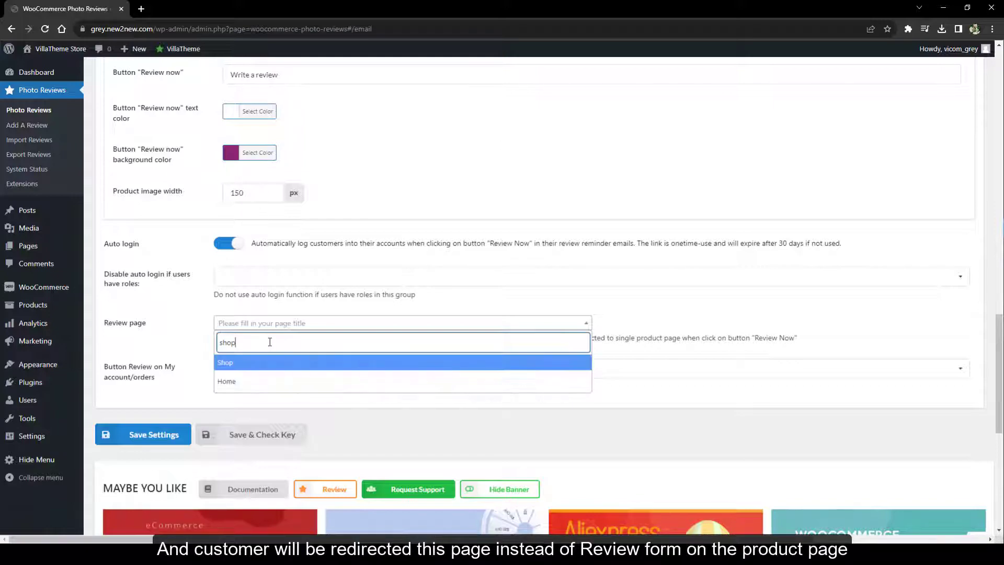
key(BackSpace)
key(BackSpace)
key(BackSpace)
key(BackSpace)
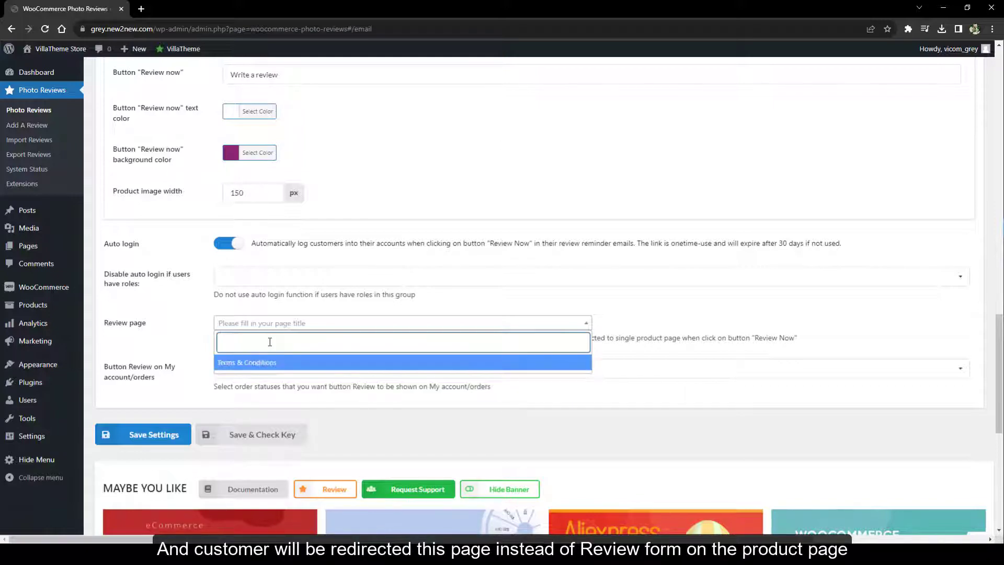
click(174, 341)
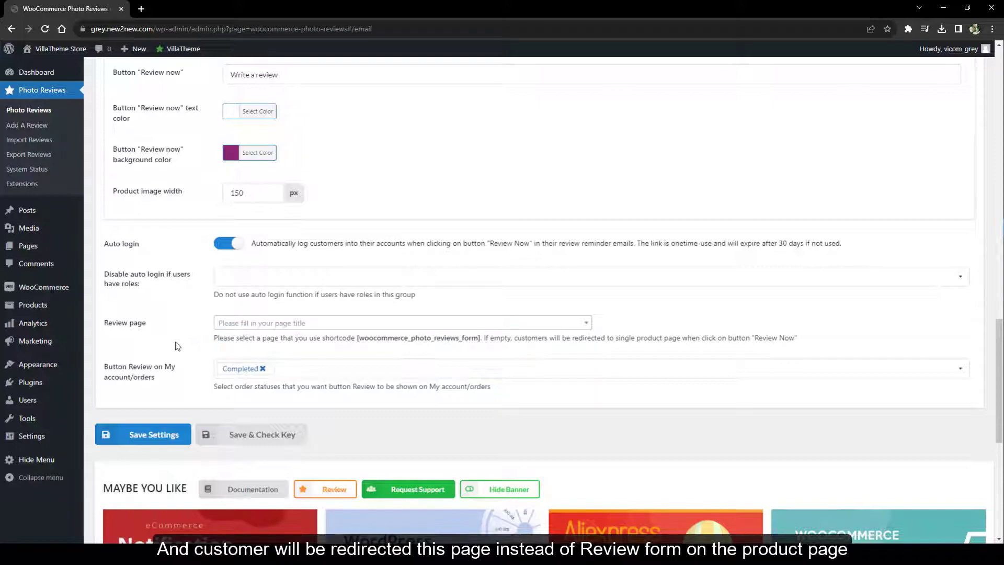
click(294, 375)
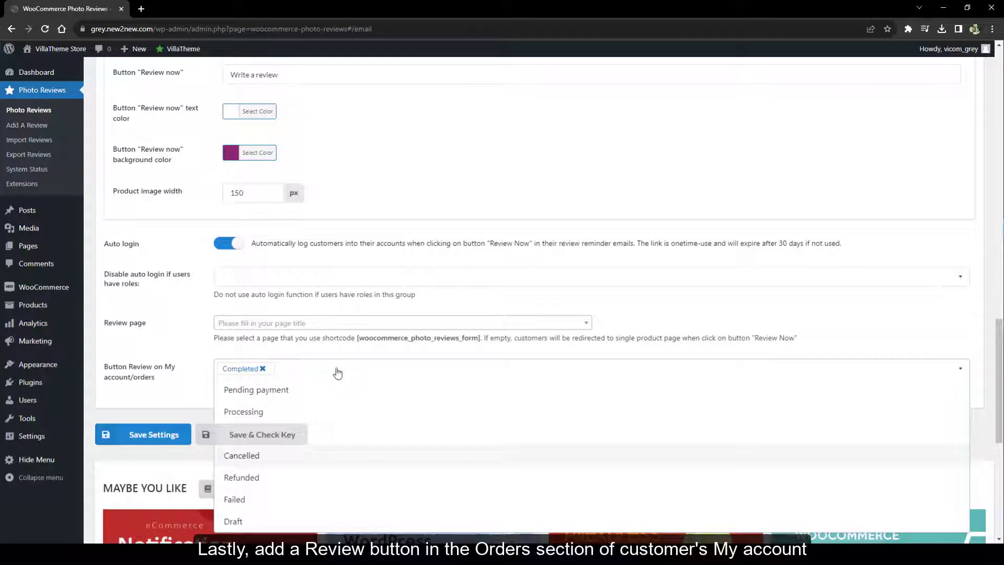
click(173, 350)
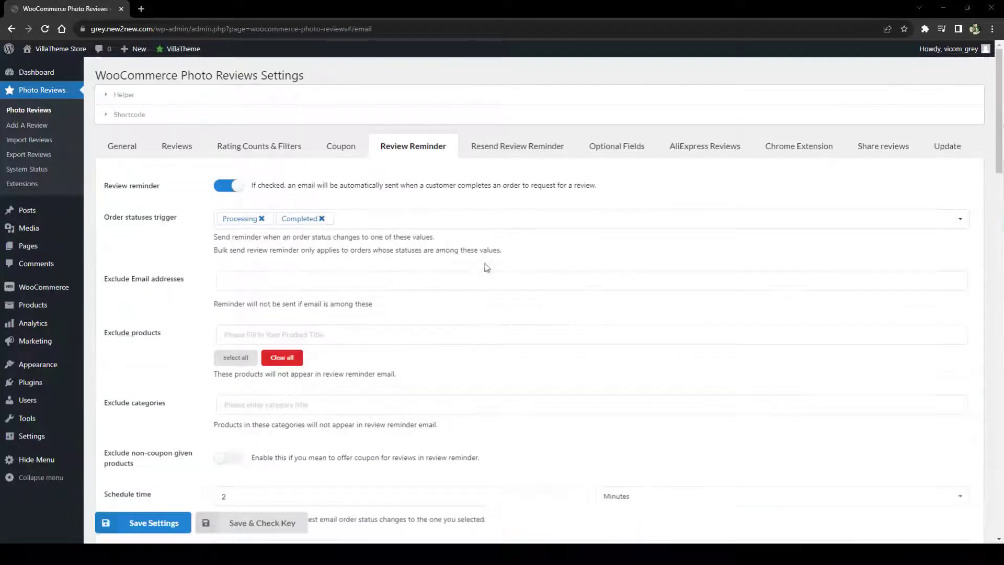
Enable resending review reminders with a 7-day 'Resend reminder email after' interval
click(544, 157)
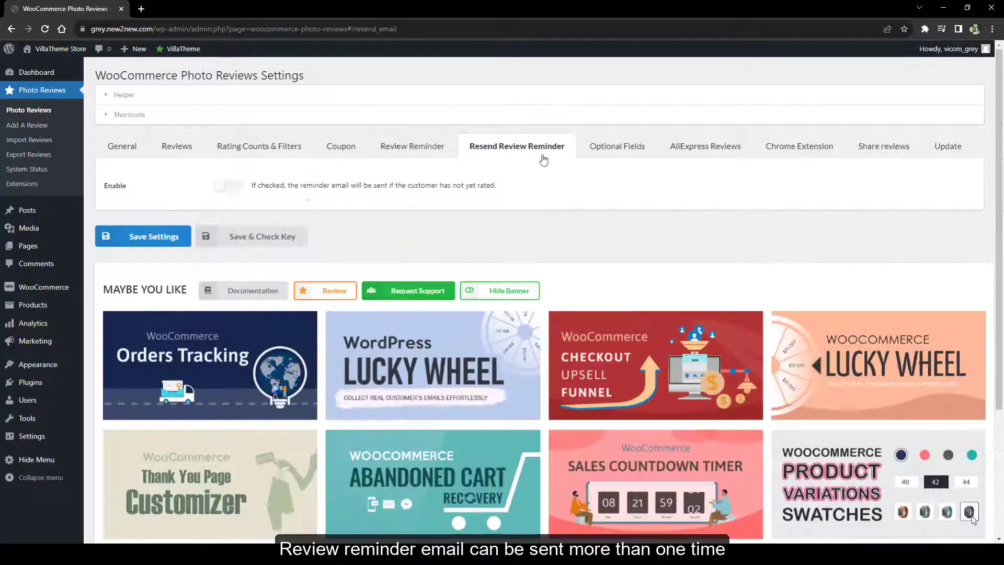
click(231, 186)
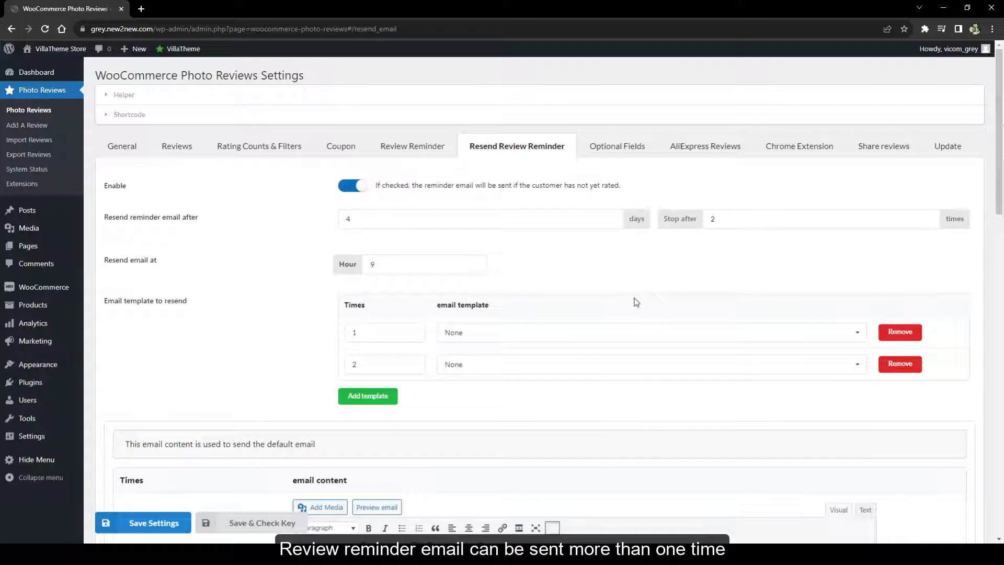
click(378, 215)
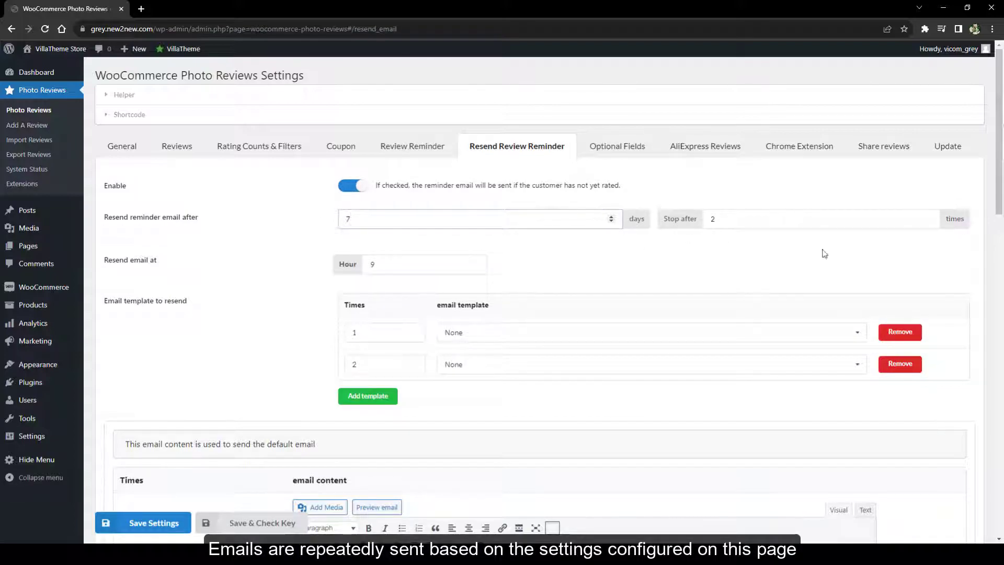
click(929, 217)
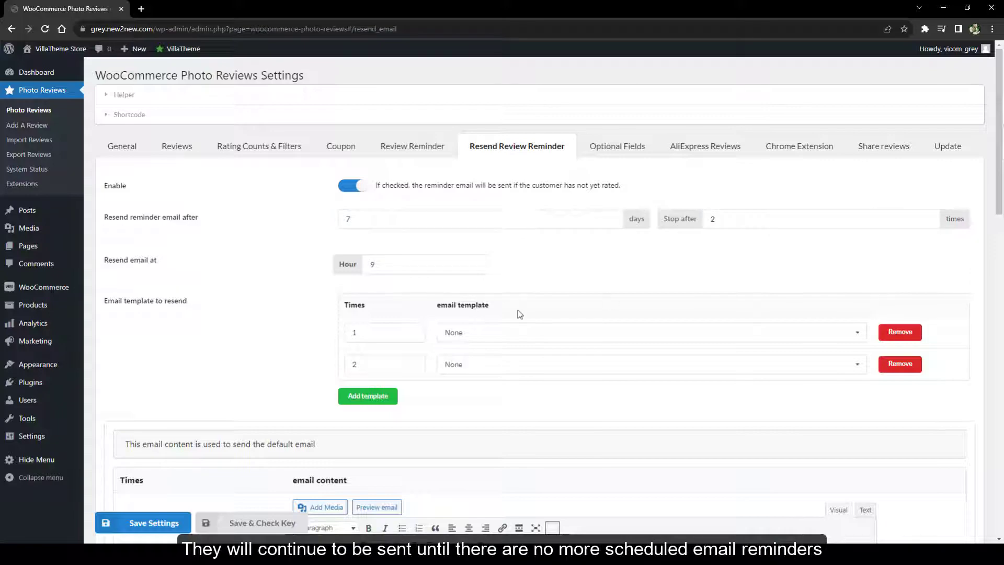
click(497, 343)
click(498, 342)
scroll(500, 339, down, 5)
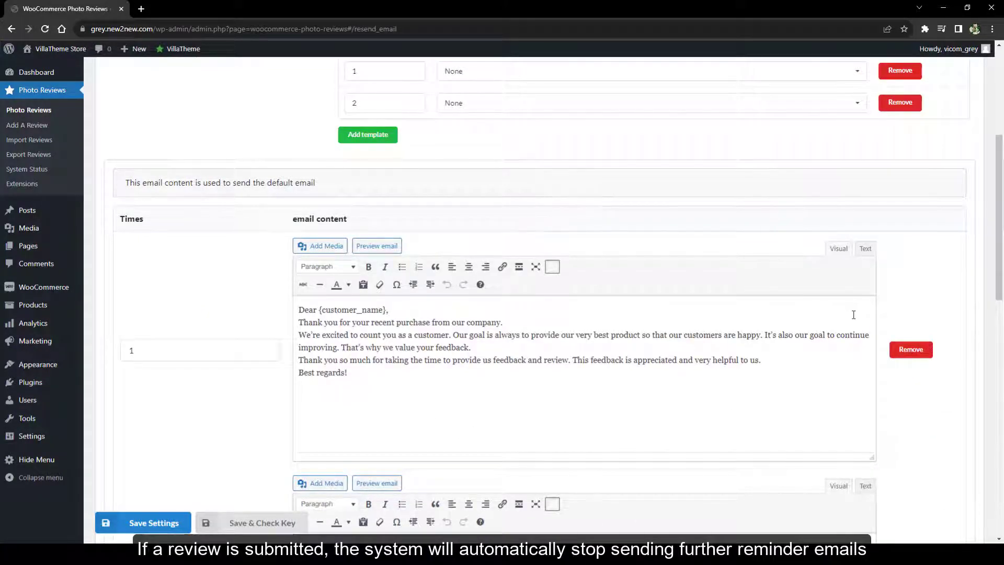
scroll(853, 314, down, 7)
Add and remove extra resend template rows, leaving exactly two
click(139, 355)
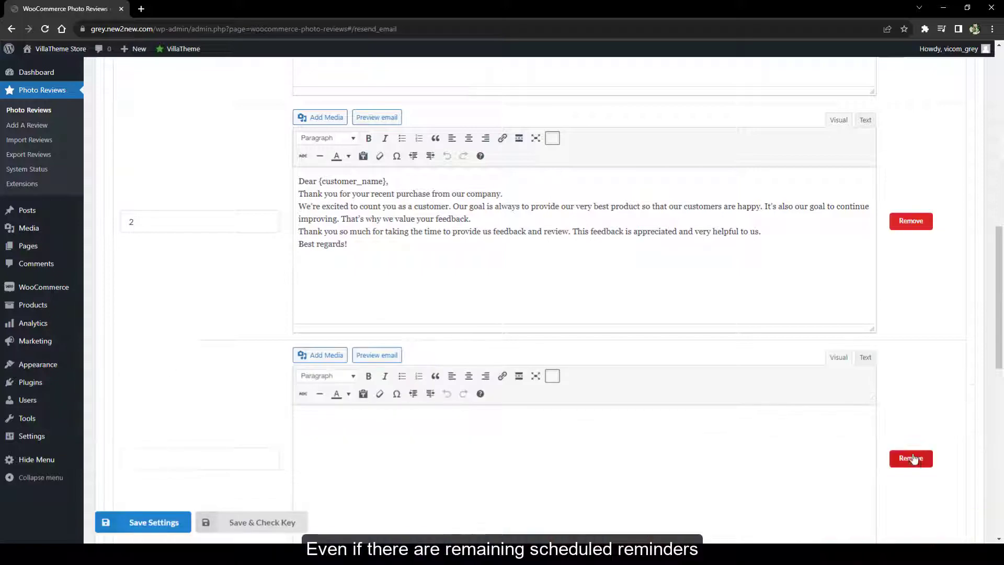
click(221, 456)
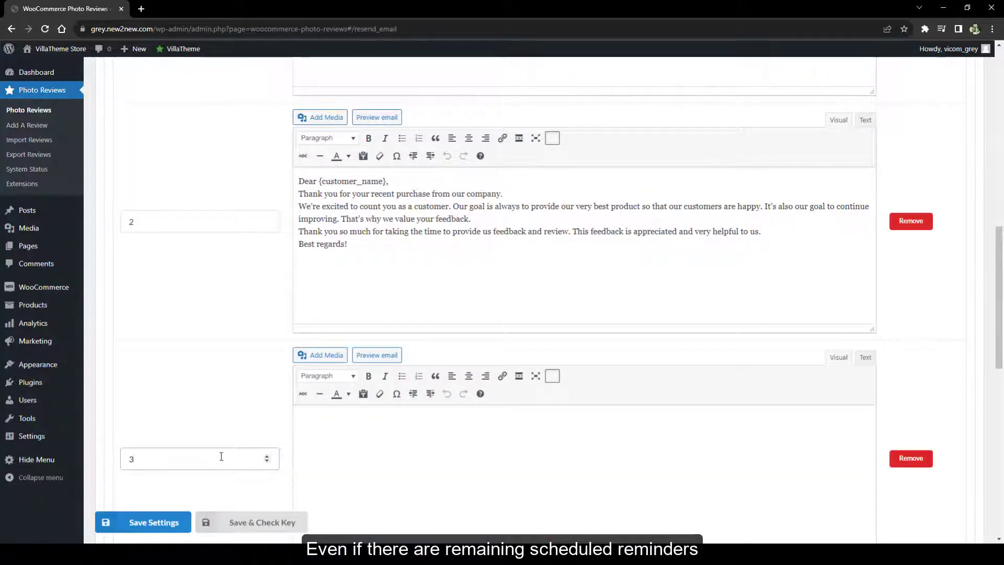
click(912, 459)
click(551, 90)
scroll(695, 231, up, 5)
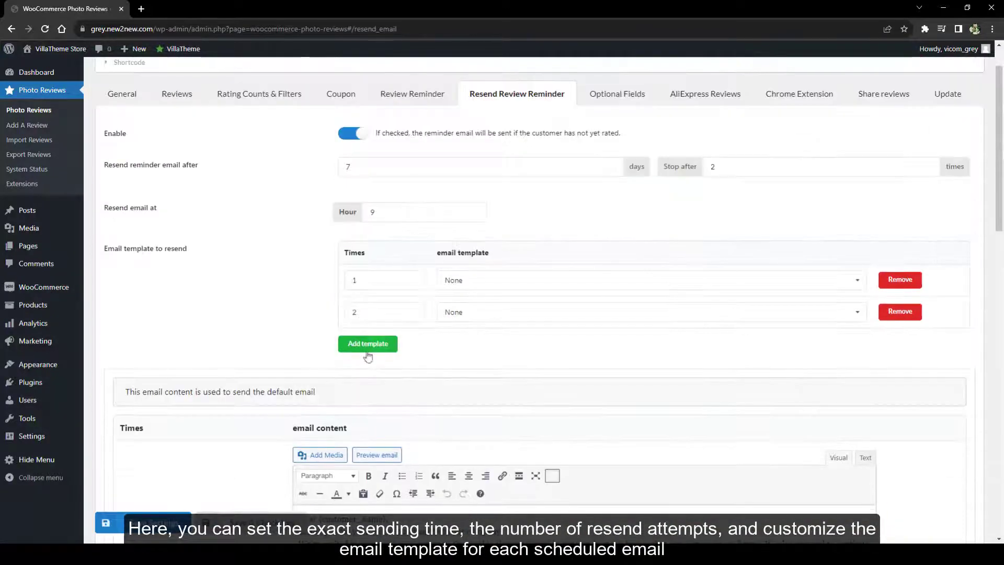
click(369, 349)
click(370, 376)
click(917, 344)
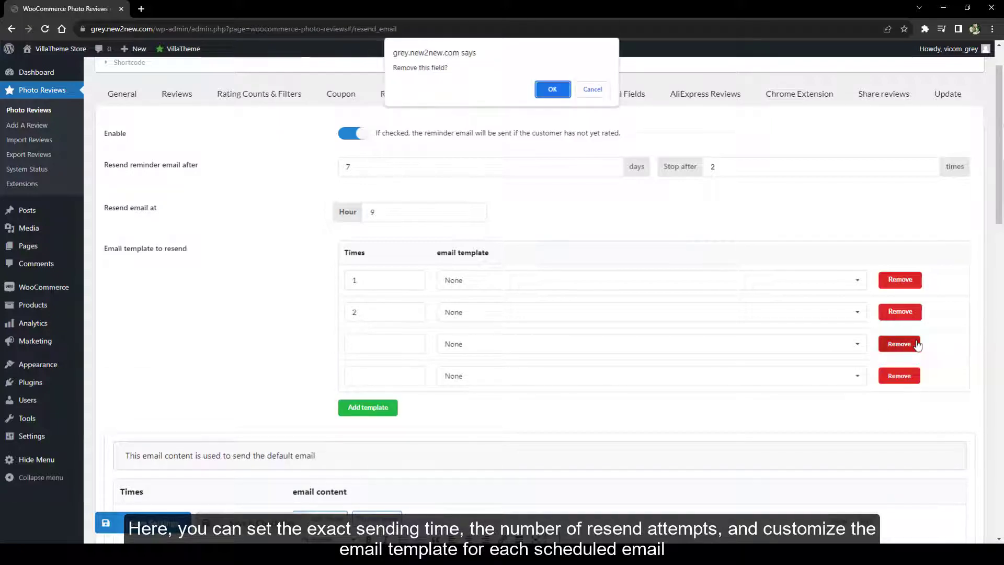
click(553, 90)
click(900, 344)
click(552, 90)
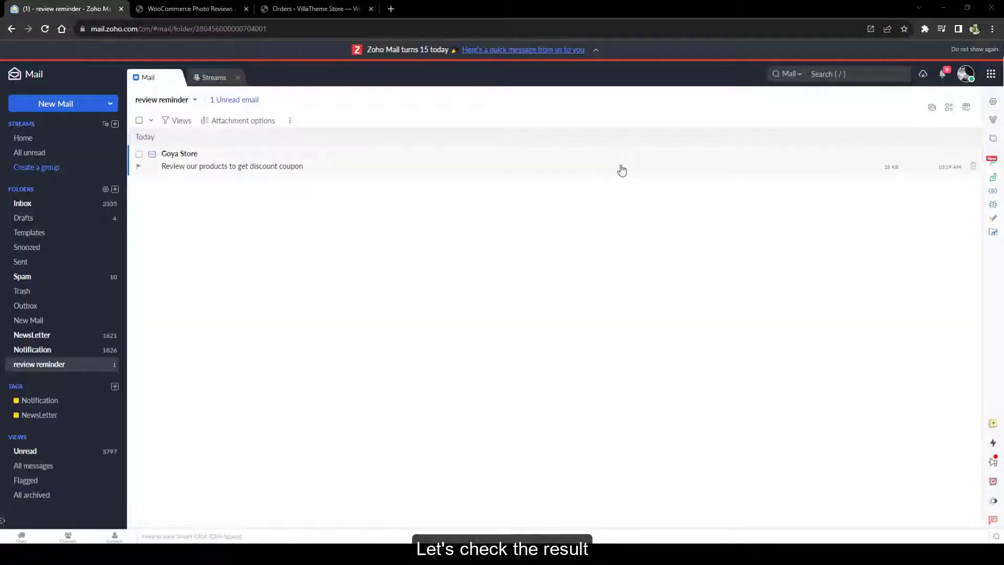
Open the reminder email's Write a review link in an incognito window from Zoho Mail
click(621, 166)
click(600, 235)
scroll(733, 226, down, 10)
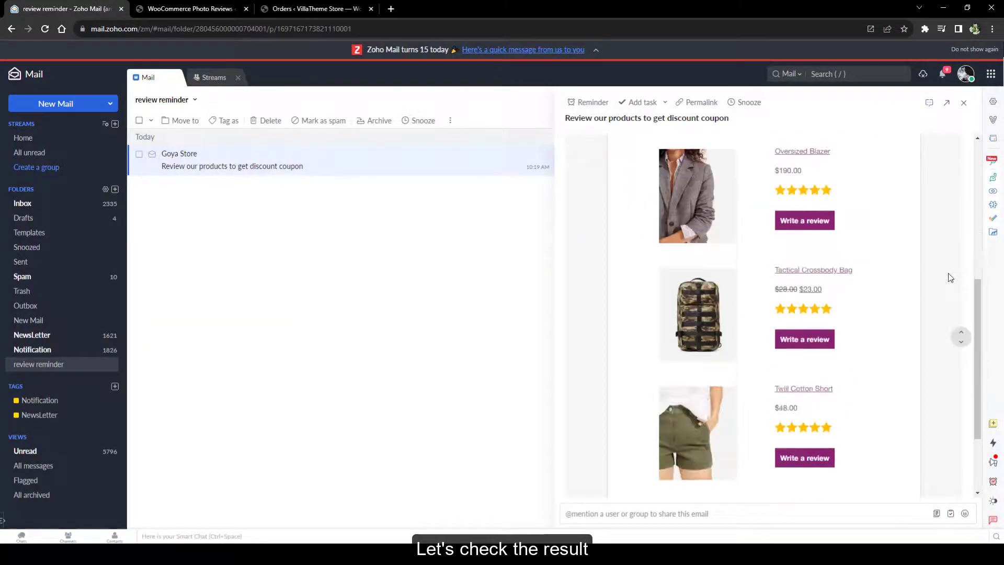
scroll(951, 278, up, 10)
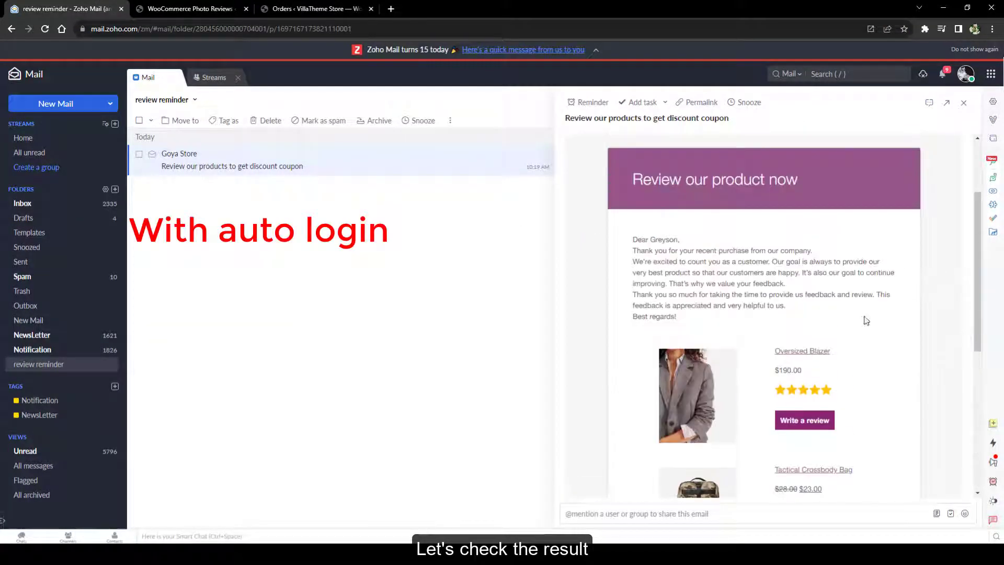
right_click(802, 419)
click(825, 447)
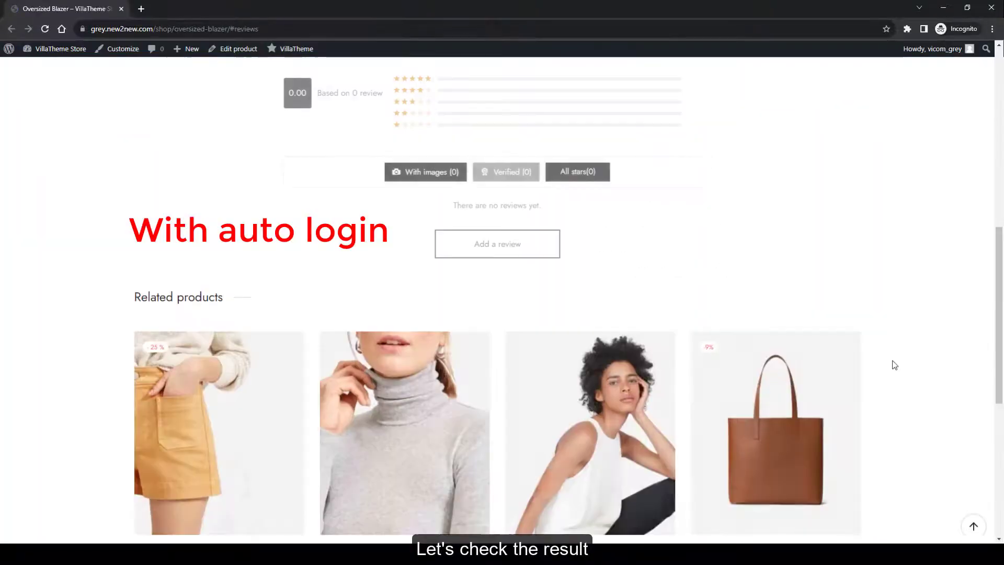
Turn off Auto login, save settings, and reopen the Write a review link incognito
click(42, 66)
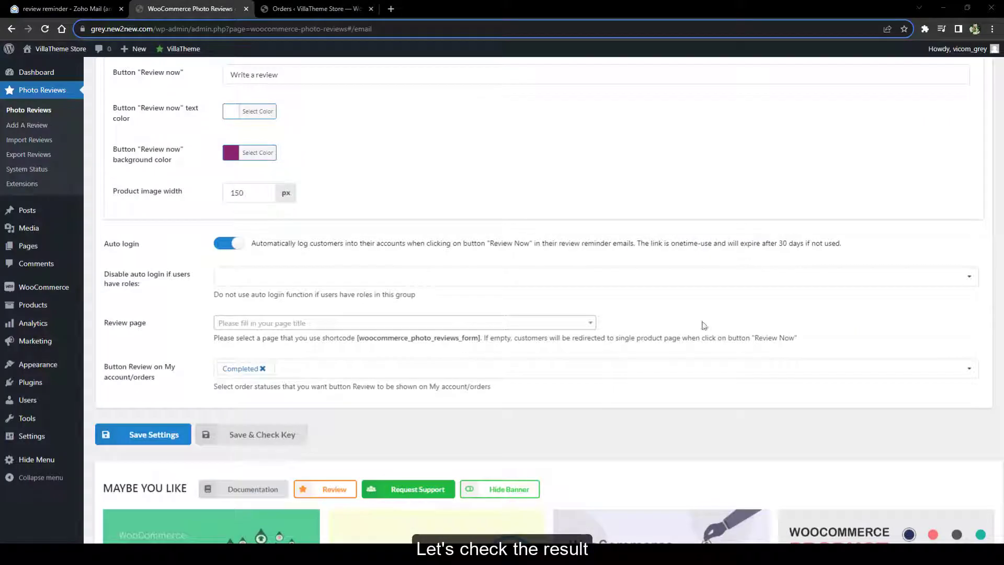
click(227, 244)
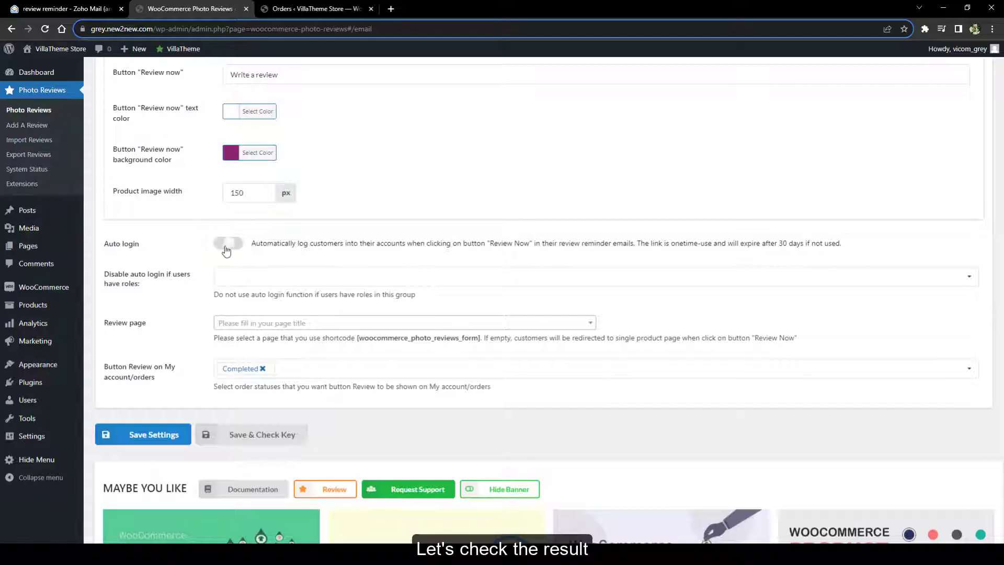
click(143, 434)
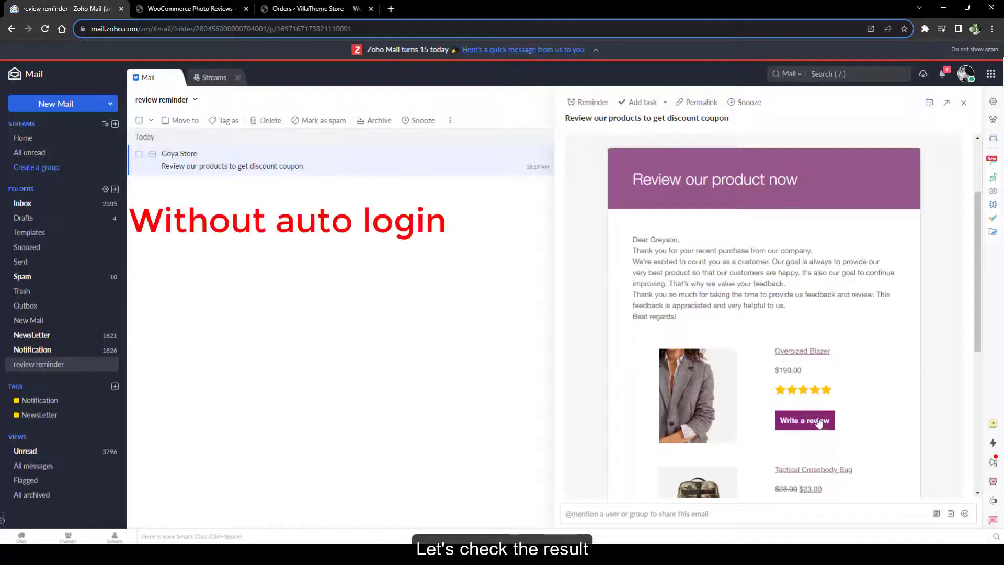
right_click(819, 424)
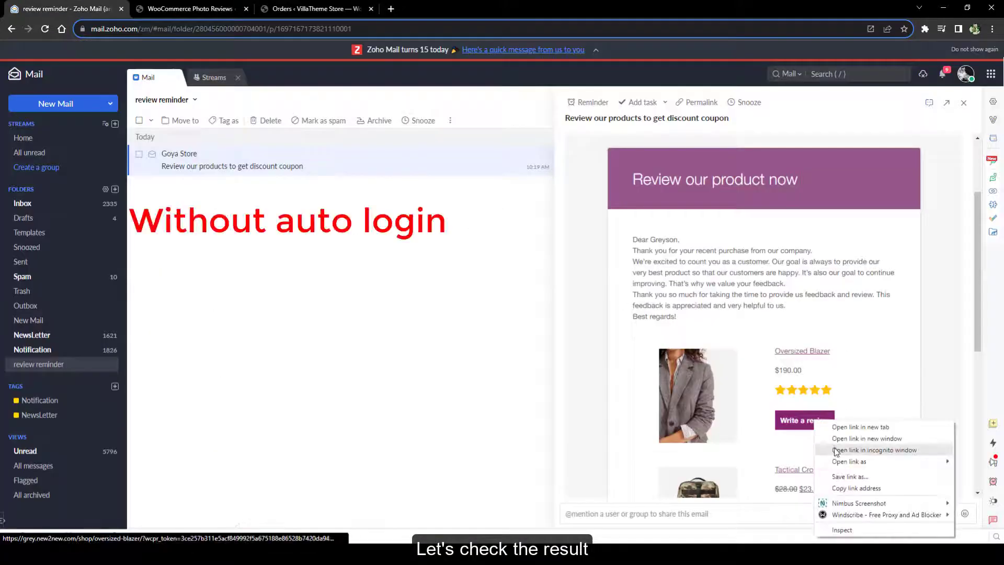
click(834, 446)
scroll(567, 330, down, 8)
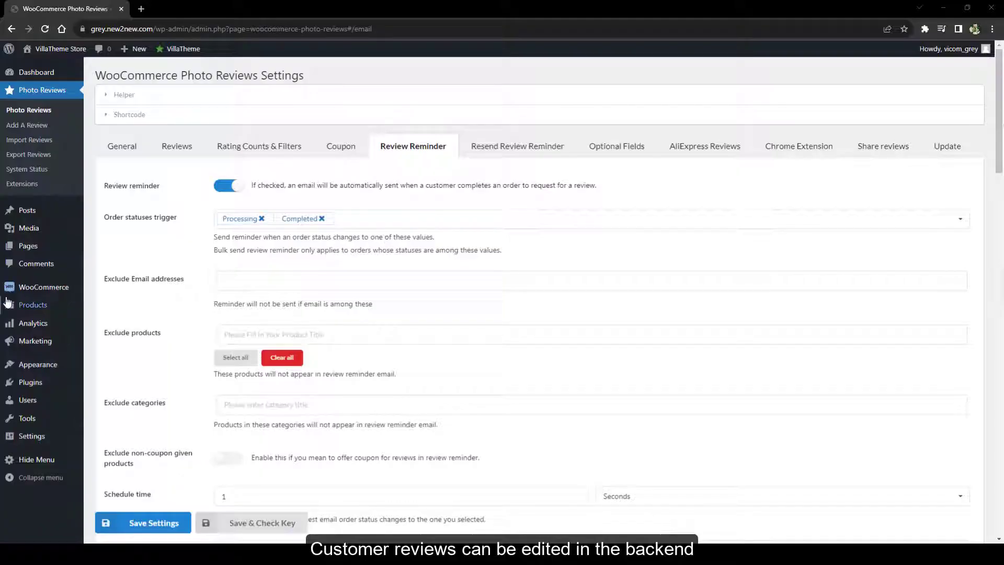
Filter the product reviews list to show only reviews without images
mouse_move(7, 303)
ctrl+click(102, 379)
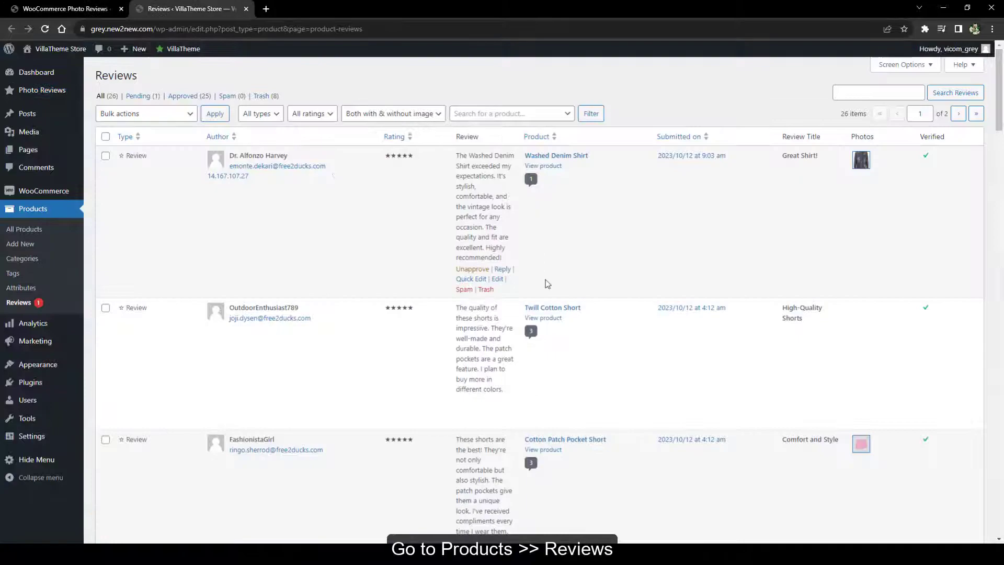
scroll(549, 282, down, 10)
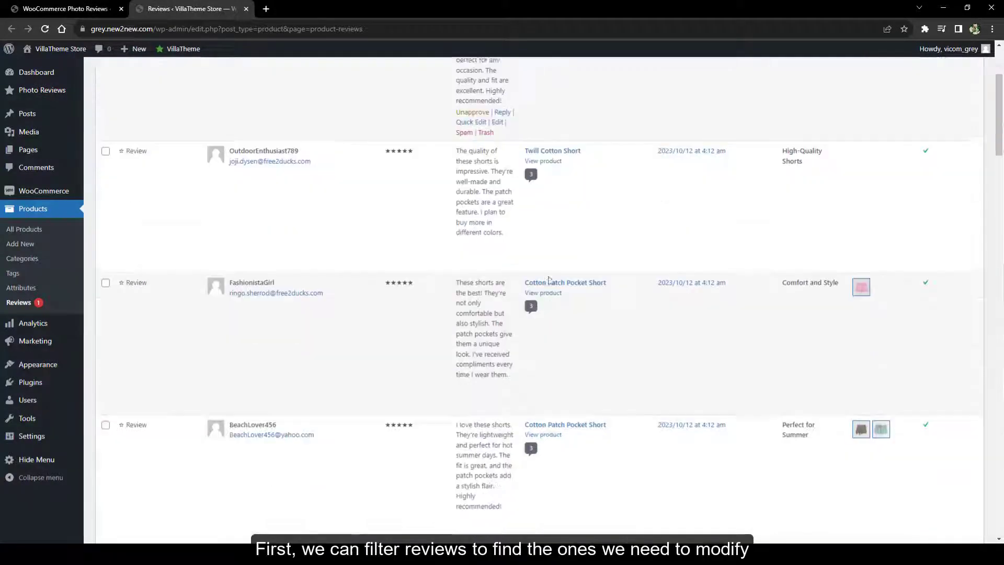
scroll(550, 281, up, 10)
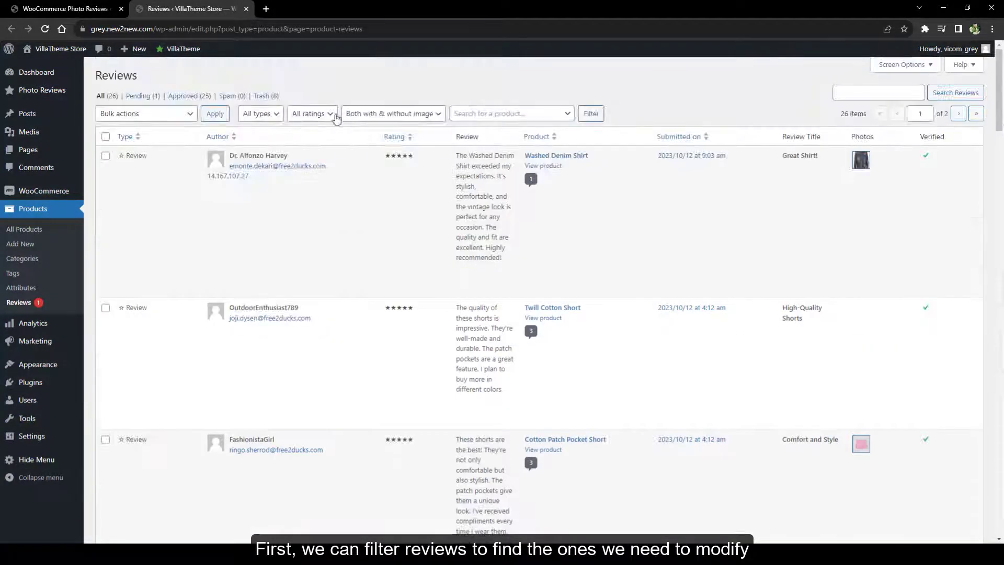
click(393, 113)
click(371, 134)
click(590, 115)
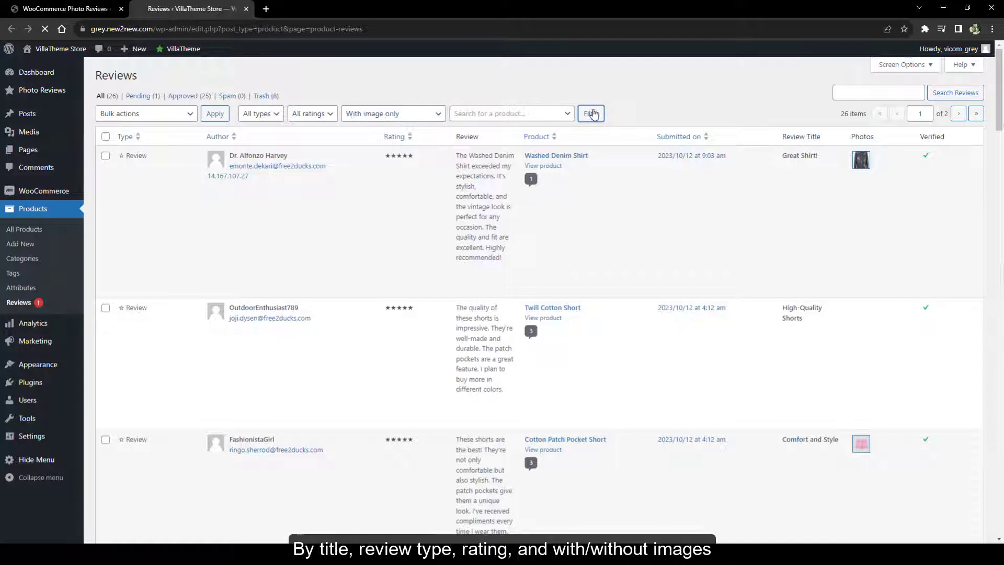
click(393, 114)
click(377, 146)
click(595, 115)
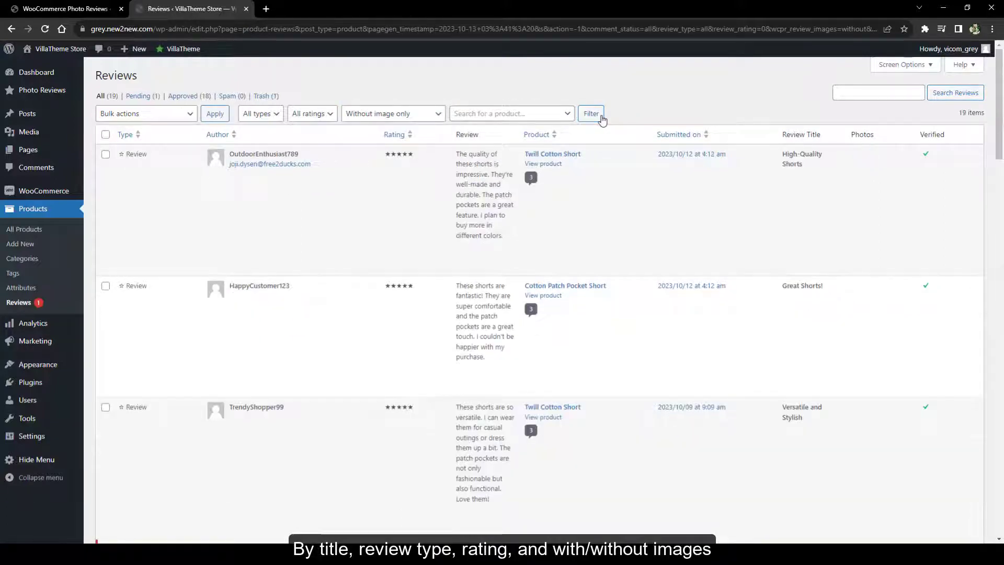
scroll(725, 224, down, 10)
scroll(729, 219, up, 10)
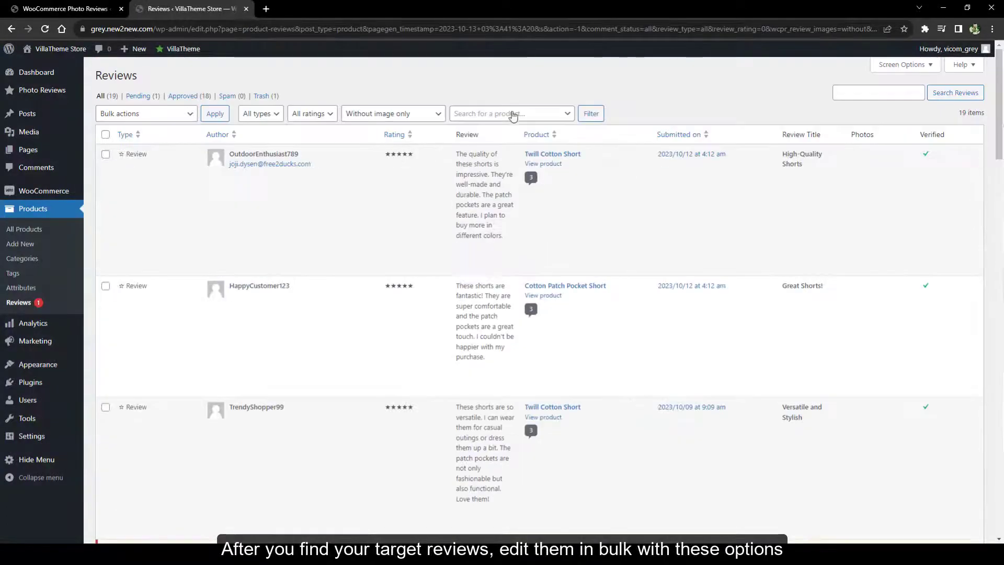
Select all listed reviews and apply the Set review verified bulk action
click(514, 116)
click(105, 135)
click(144, 114)
click(158, 182)
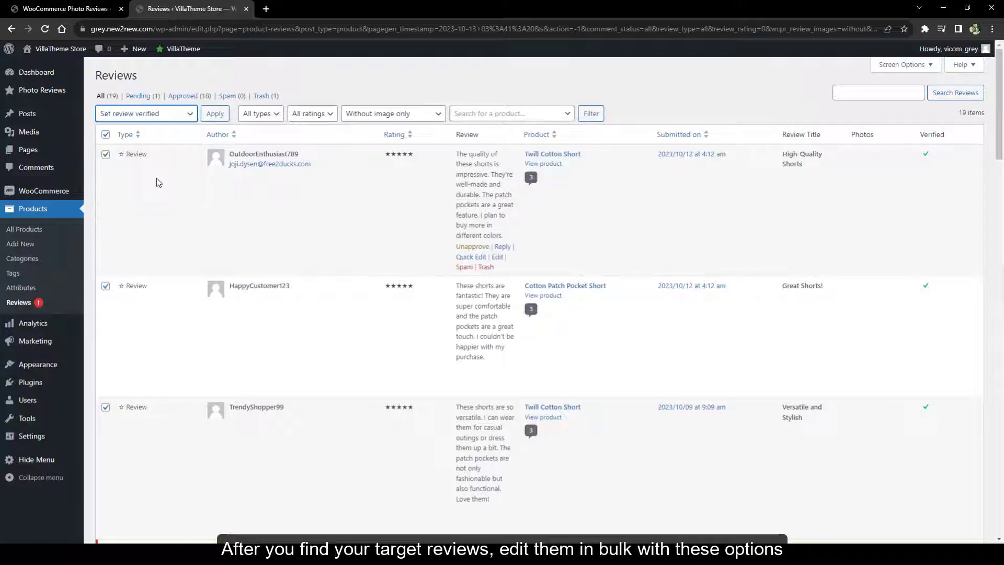
scroll(324, 223, down, 1)
scroll(325, 224, up, 1)
click(144, 114)
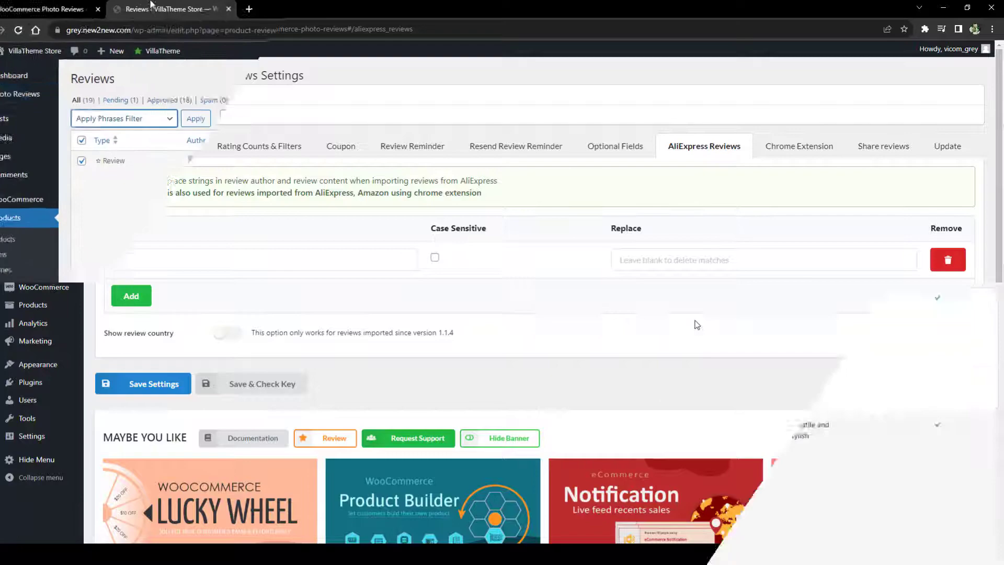
click(107, 219)
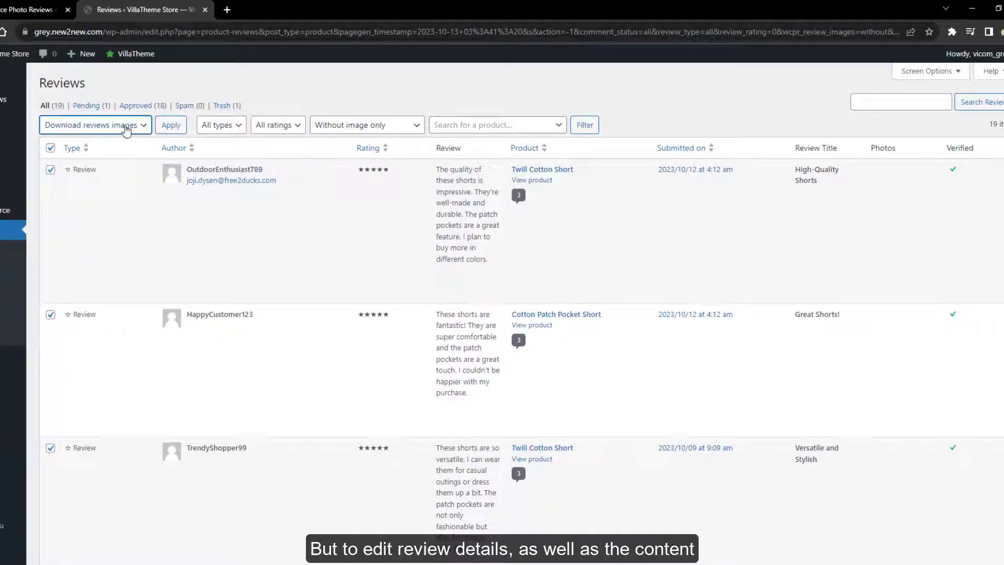
click(125, 129)
click(152, 138)
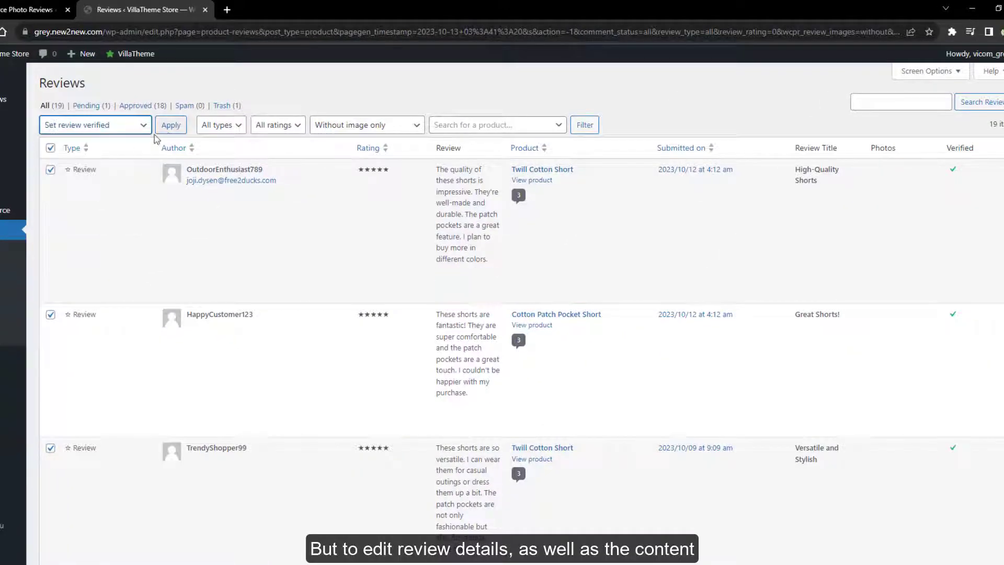
scroll(322, 279, down, 15)
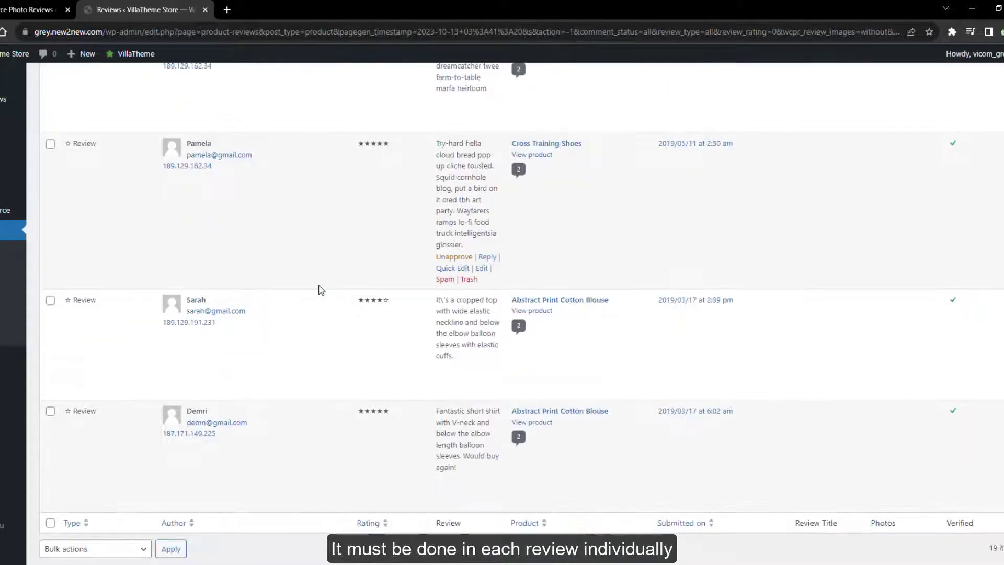
scroll(316, 291, up, 15)
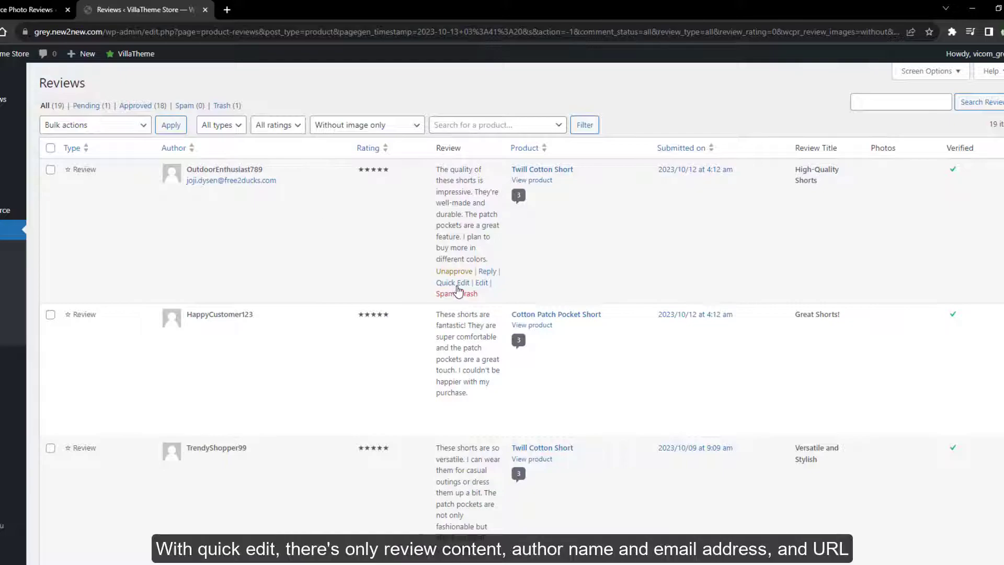
click(453, 282)
key(Escape)
Open the first review's full edit page and set its rating to 3
click(481, 282)
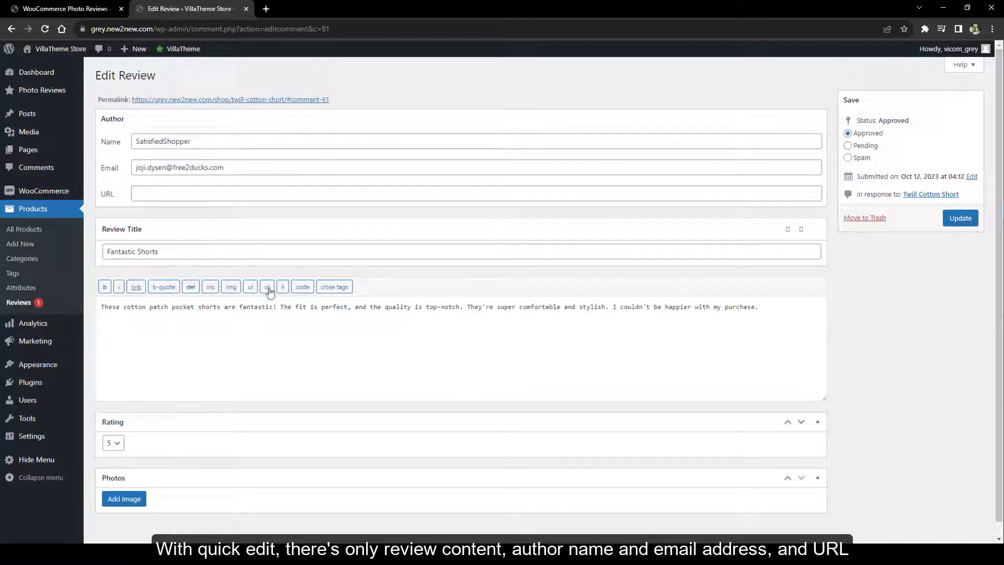
click(114, 442)
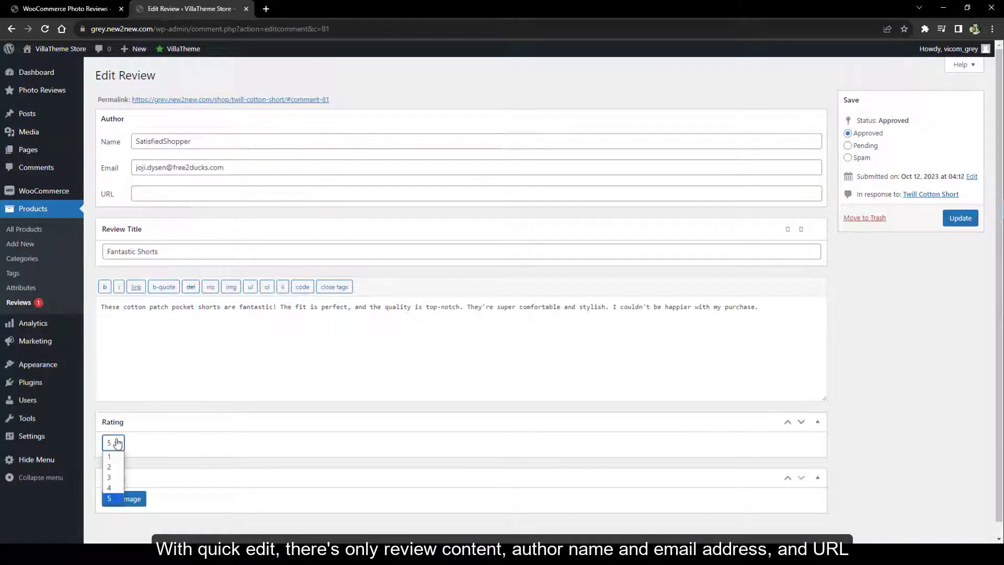
click(110, 478)
Attach the olive, pink and blue shorts photos to the review, dropping the mint one
click(116, 499)
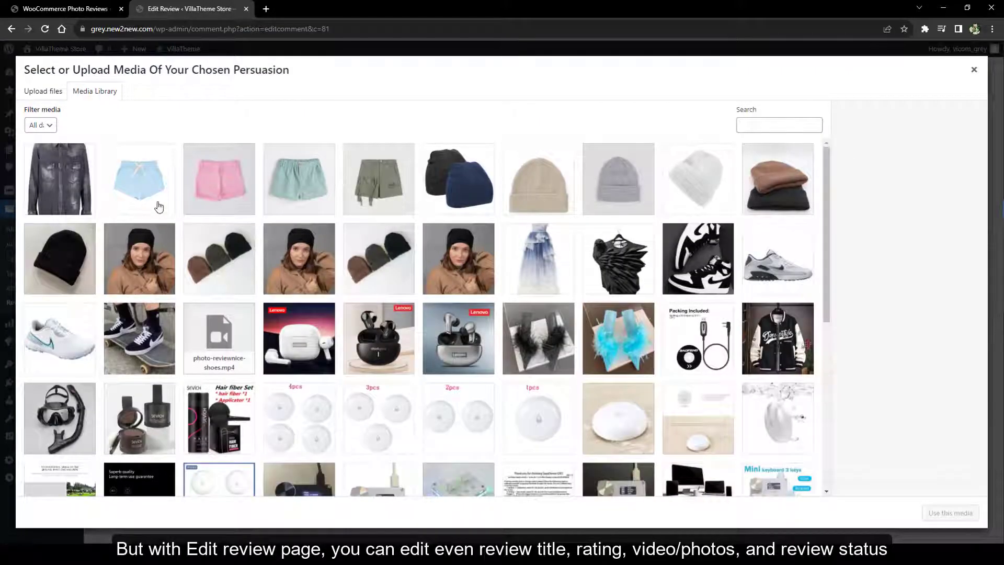
click(974, 70)
click(379, 179)
click(300, 179)
click(219, 179)
click(139, 179)
click(950, 513)
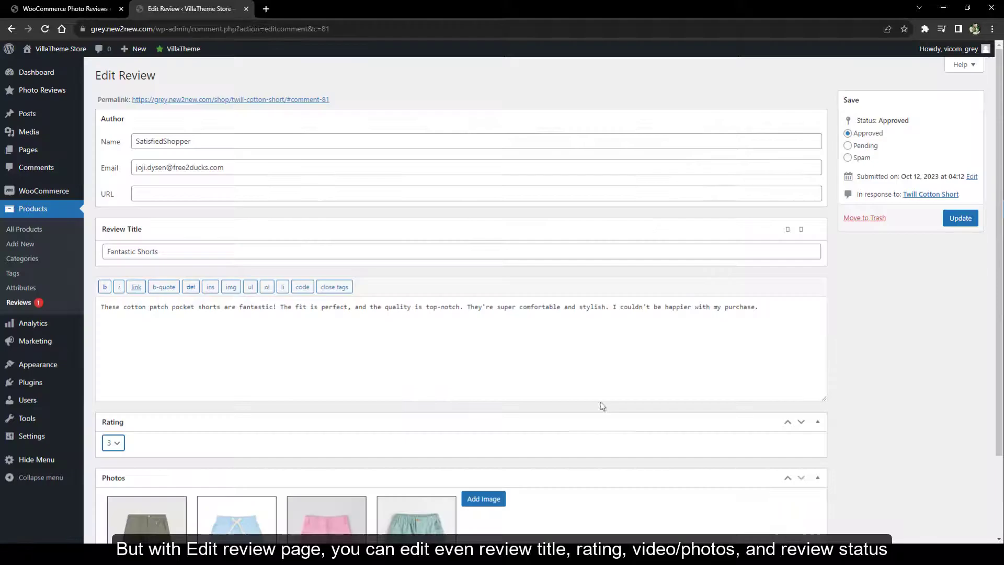
scroll(602, 407, down, 2)
click(411, 485)
scroll(867, 148, up, 2)
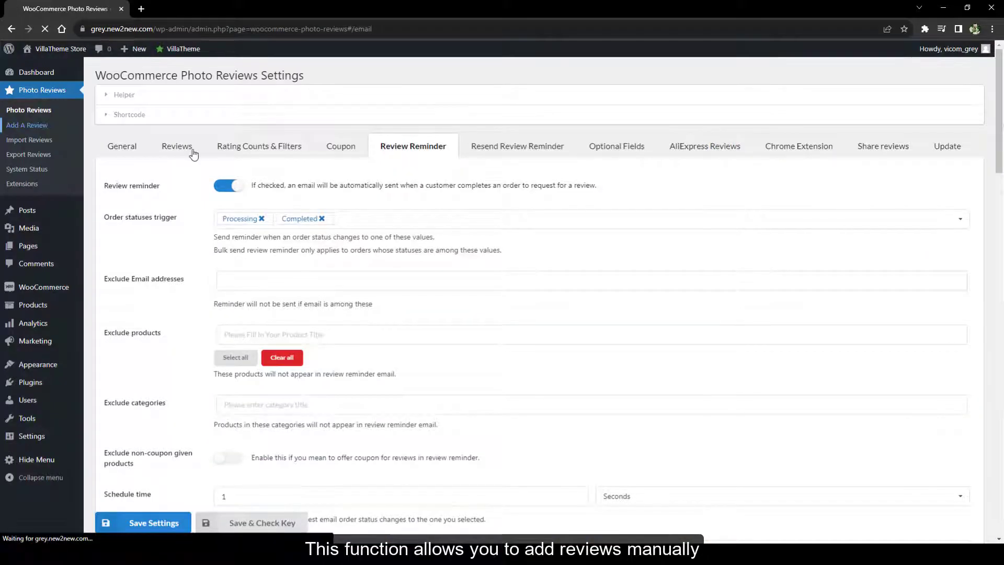
Pick Cotton Patch Pocket Short with 5 Stars, Verified Owner on, and a review date
click(273, 107)
text(cott)
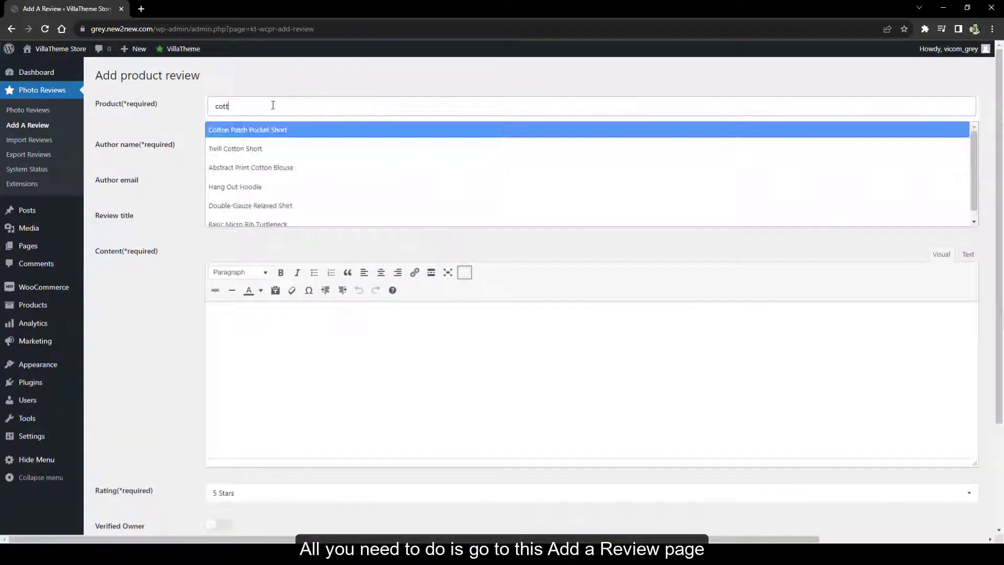
click(250, 128)
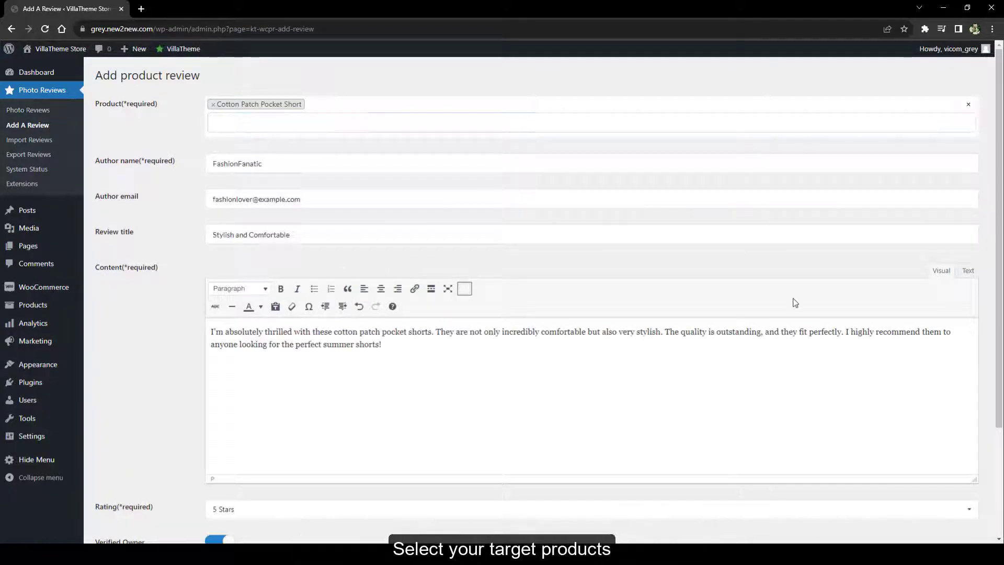
scroll(347, 386, down, 3)
click(345, 366)
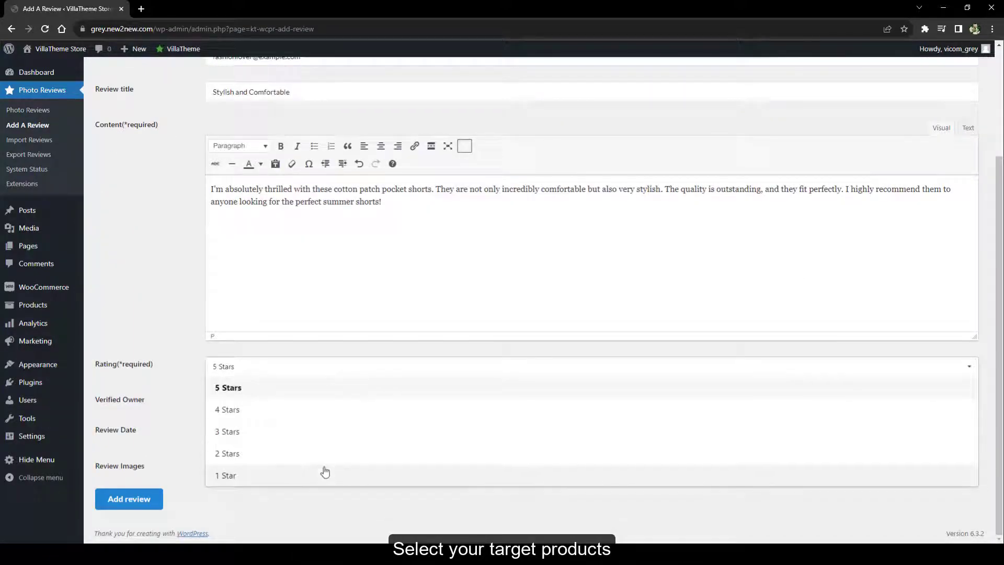
click(331, 392)
click(219, 398)
click(219, 399)
click(261, 433)
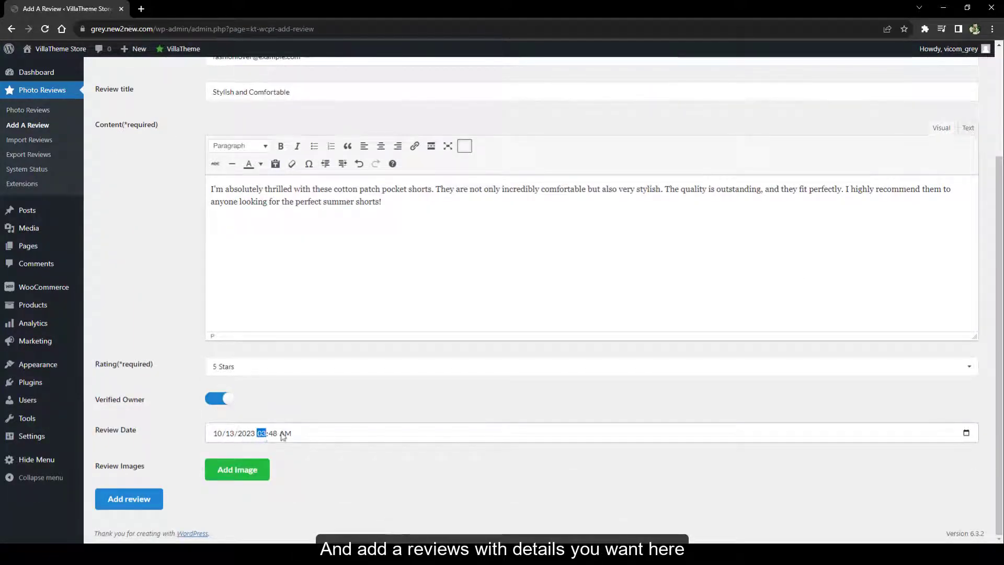
click(967, 432)
Attach the blue and pink shorts images and submit the new review
click(237, 470)
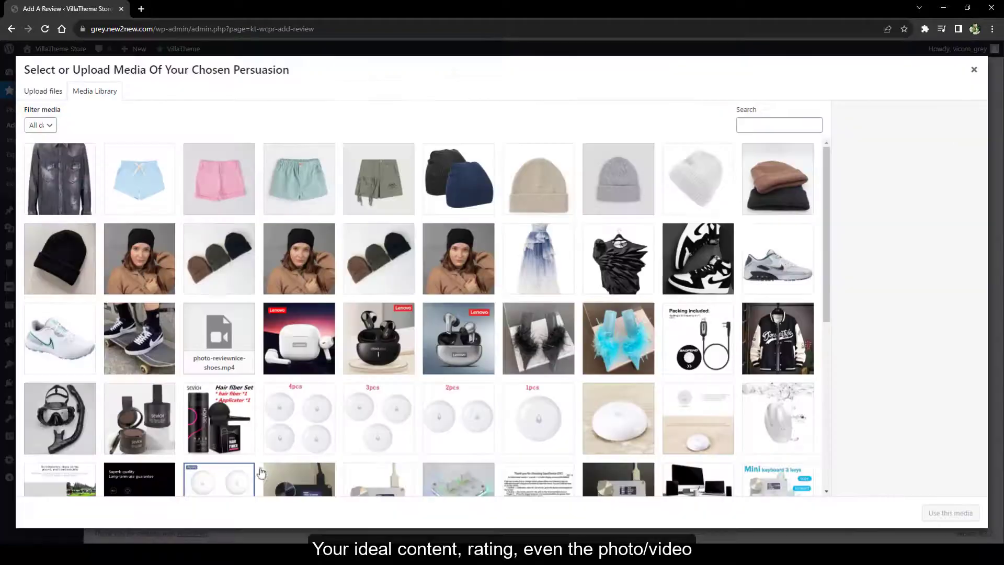
click(139, 178)
click(234, 203)
click(950, 513)
click(127, 498)
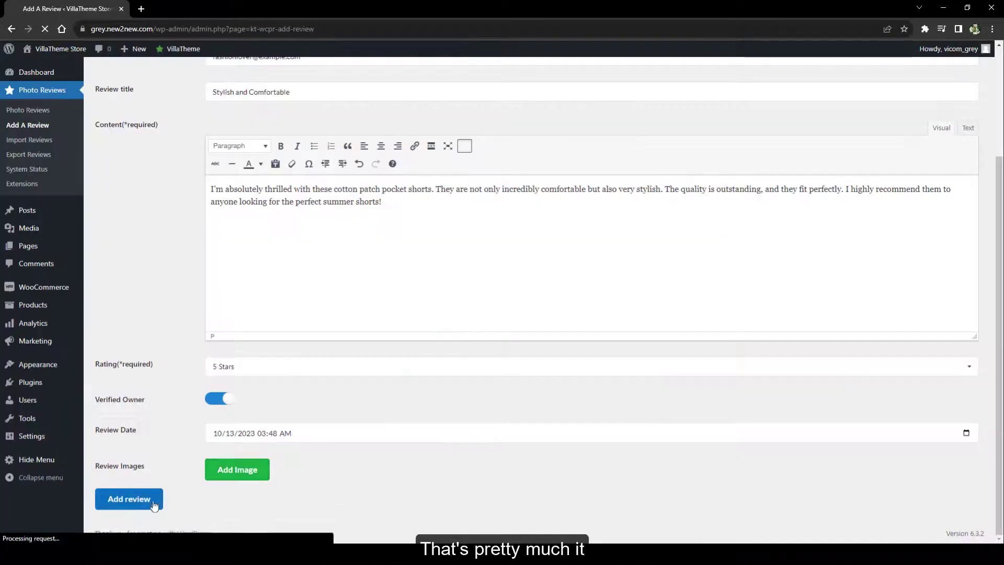
Open the product reviews list in a new tab and switch to it
mouse_move(31, 305)
middle_click(105, 381)
key(ctrl+Tab)
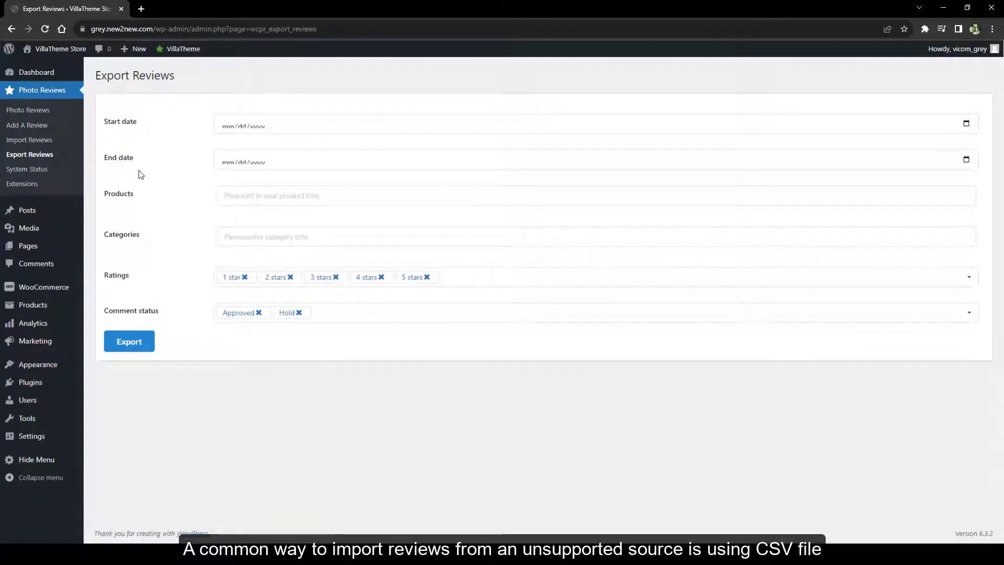
Export all reviews to a CSV file, leaving date, product and category filters empty
click(257, 125)
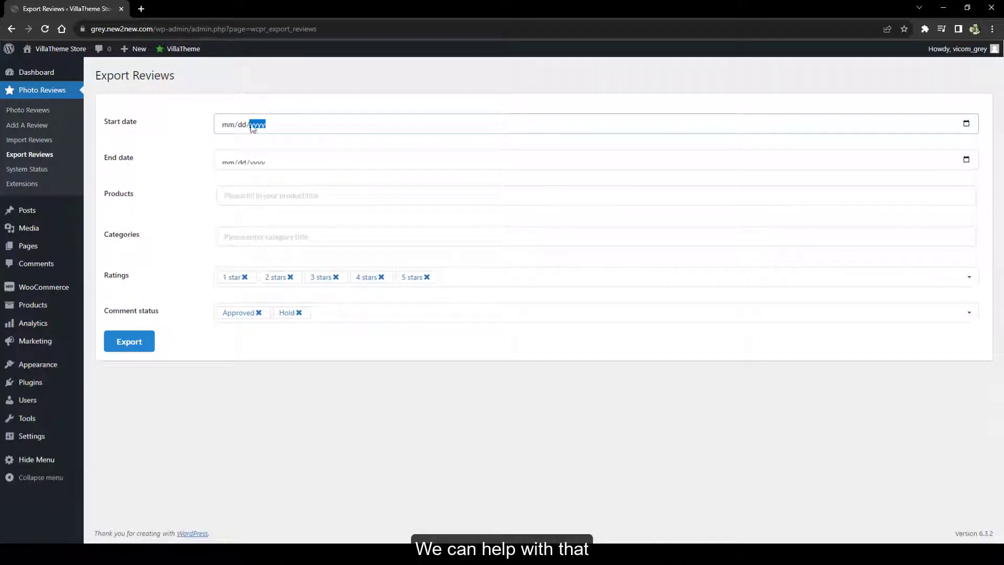
click(966, 125)
click(966, 161)
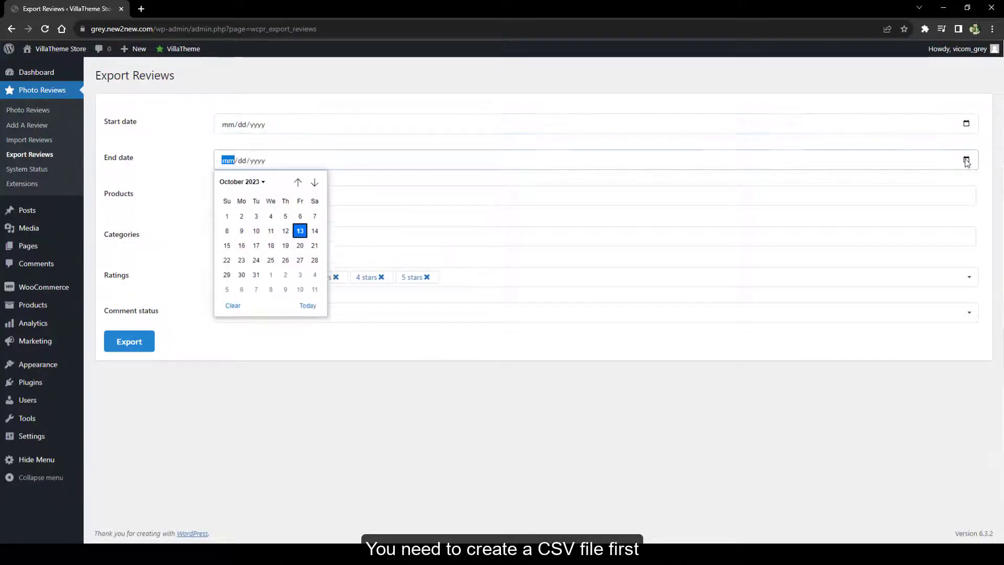
click(893, 141)
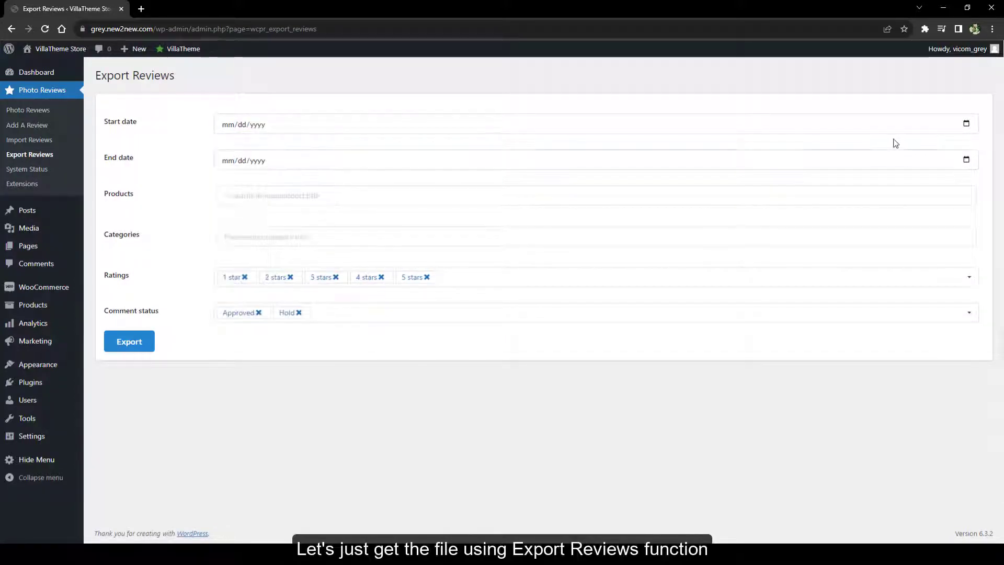
click(295, 198)
text(cus)
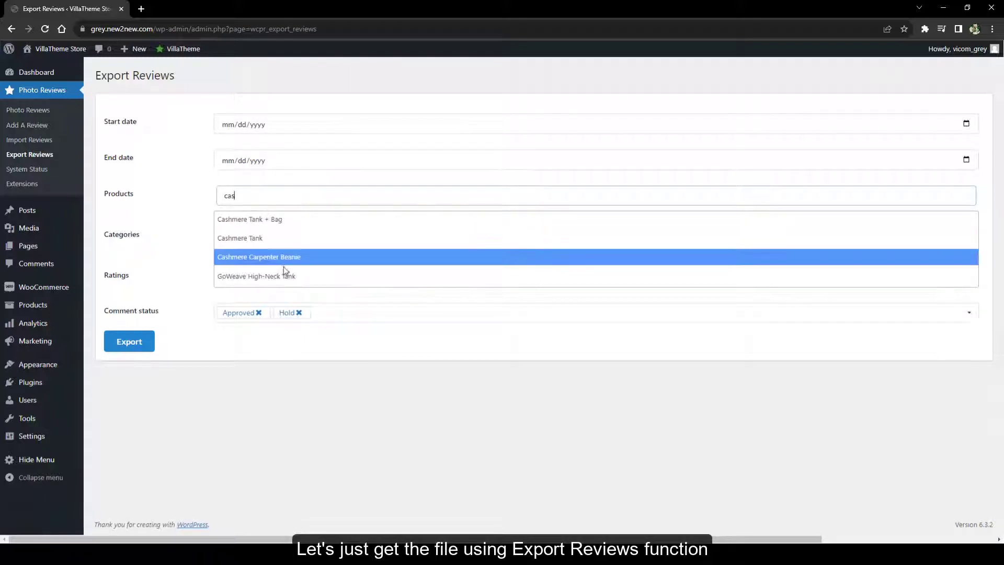
click(198, 223)
click(251, 235)
click(133, 341)
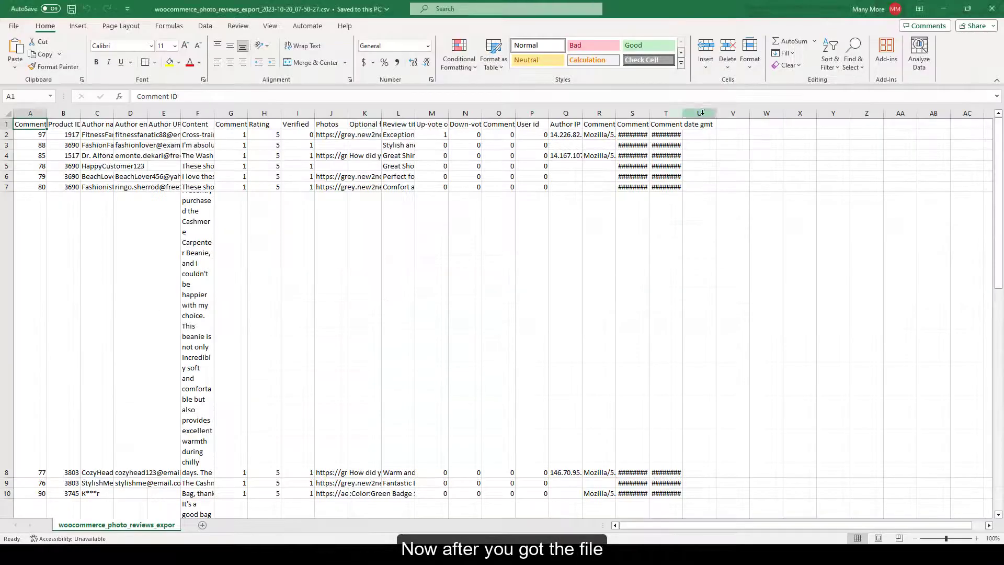
Wrap text across the whole spreadsheet so the review content and photo links are readable
key(ctrl+a)
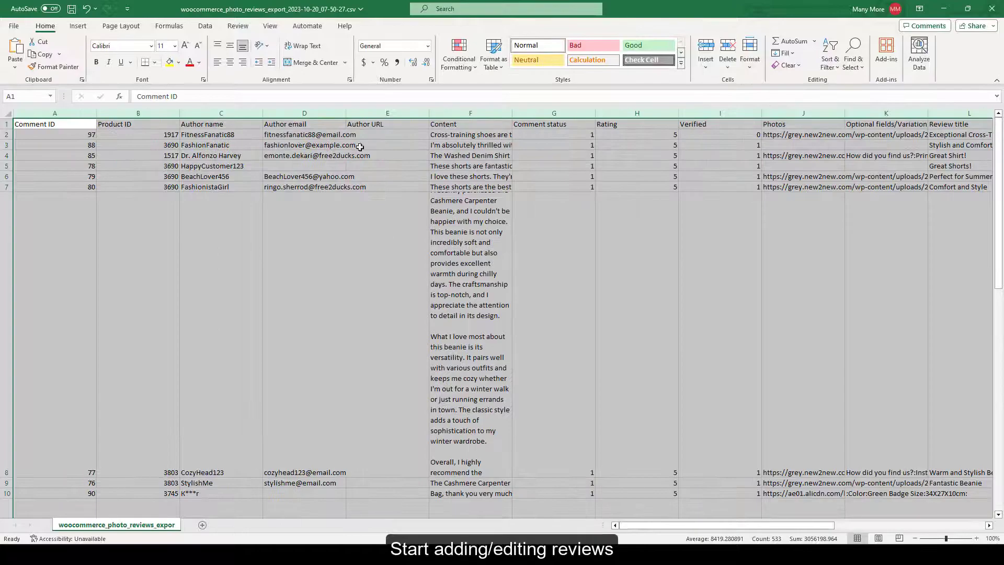
click(295, 46)
click(246, 212)
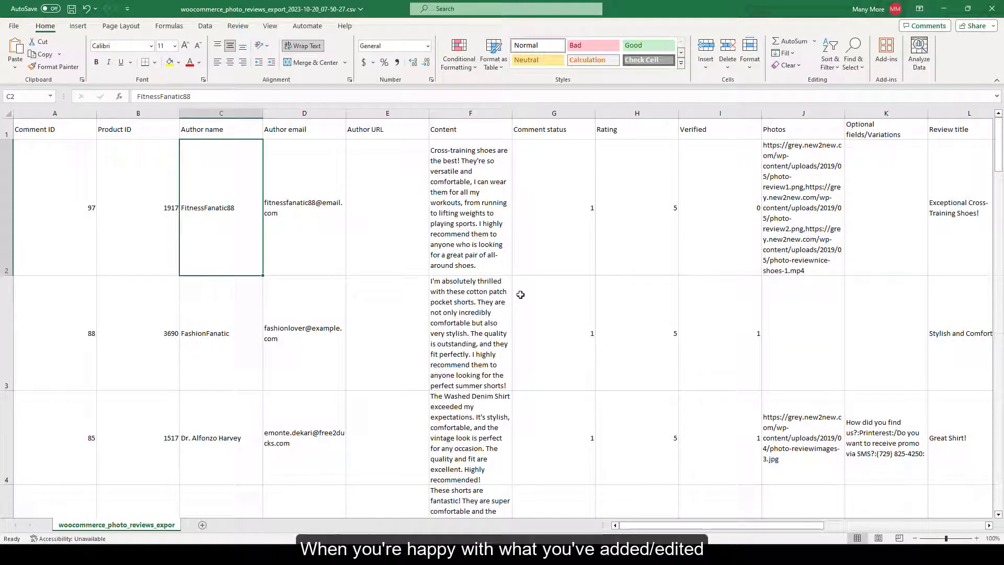
key(Right)
key(Right)
key(Right)
key(Right)
key(Right)
key(Right)
key(Right)
scroll(686, 516, right, 10)
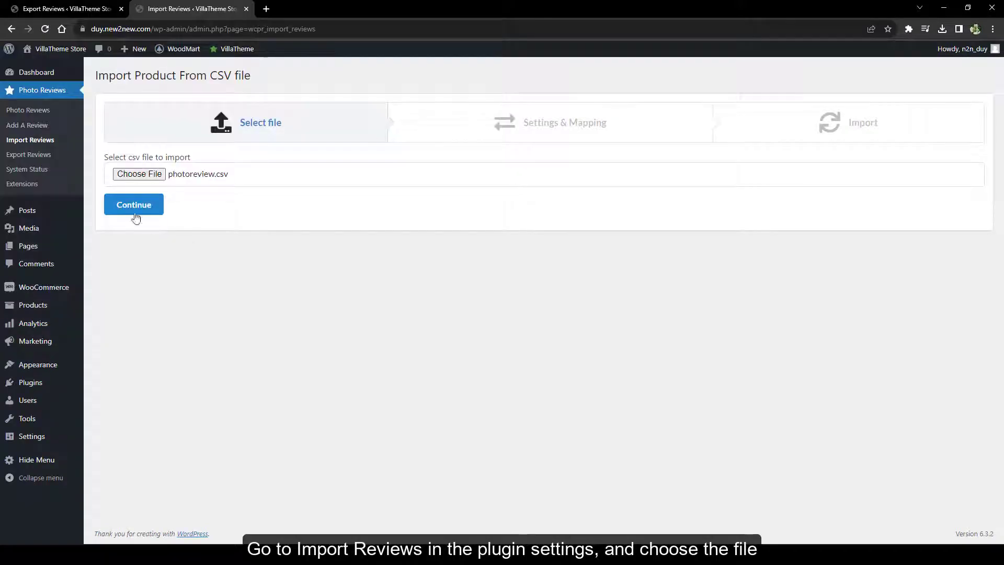
Turn on uploading review images and videos to the server
scroll(338, 260, down, 2)
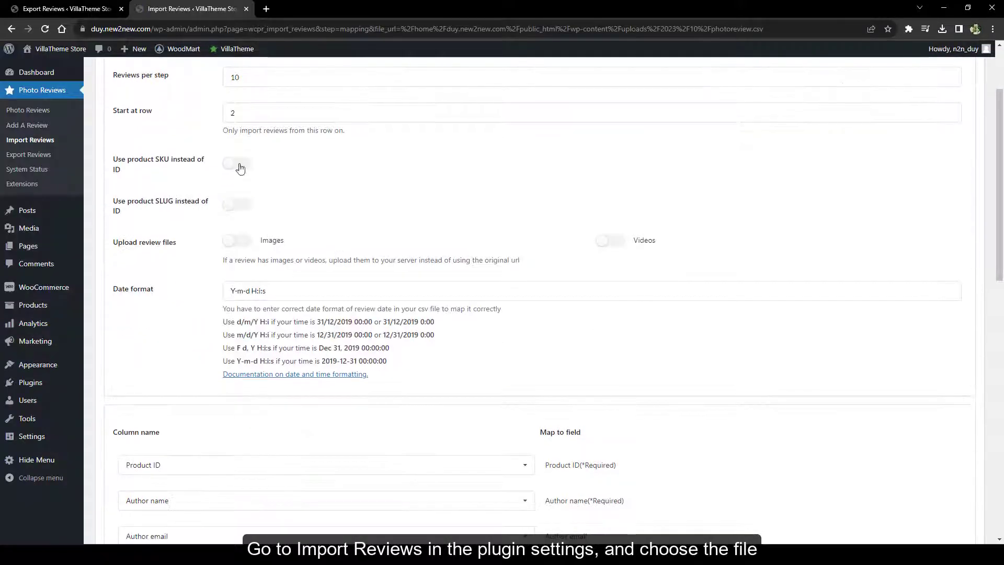
click(237, 240)
click(610, 240)
scroll(555, 262, down, 5)
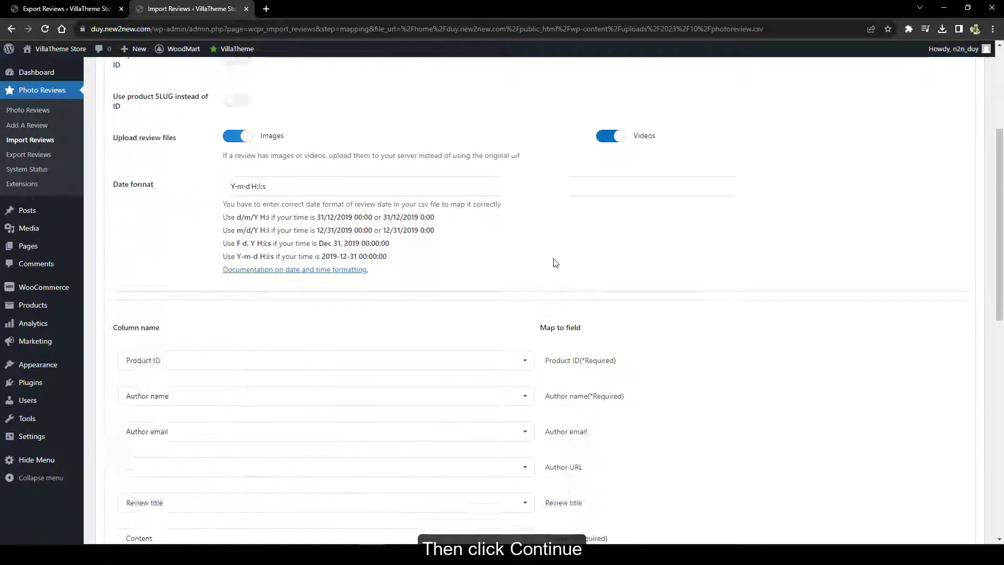
Check the Product ID and Author name column mappings, leaving them unchanged
click(412, 211)
scroll(410, 215, down, 3)
scroll(390, 241, up, 3)
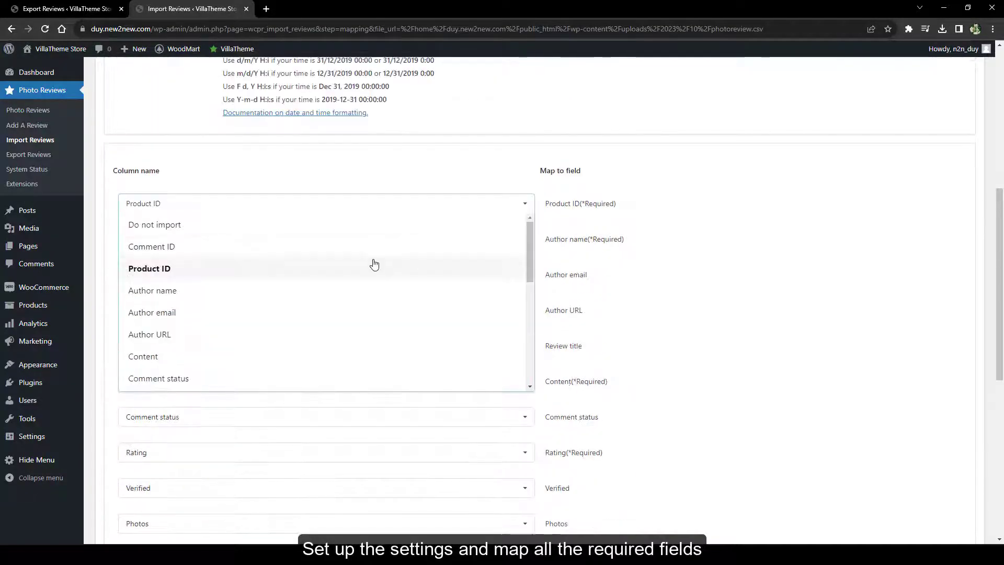
scroll(374, 265, down, 5)
click(256, 207)
scroll(267, 245, up, 1)
click(278, 290)
scroll(278, 348, down, 3)
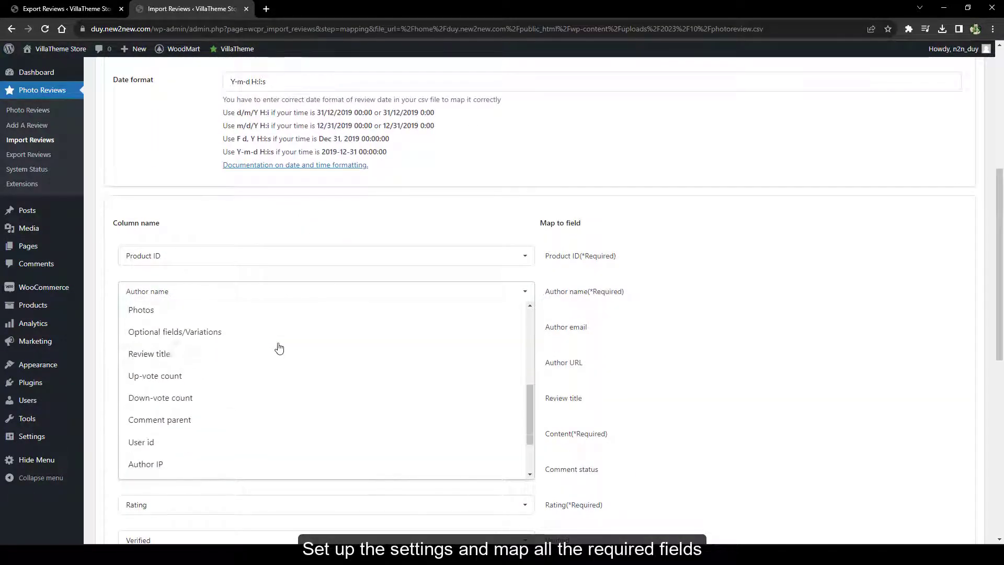
scroll(277, 347, up, 3)
click(302, 297)
scroll(717, 341, down, 8)
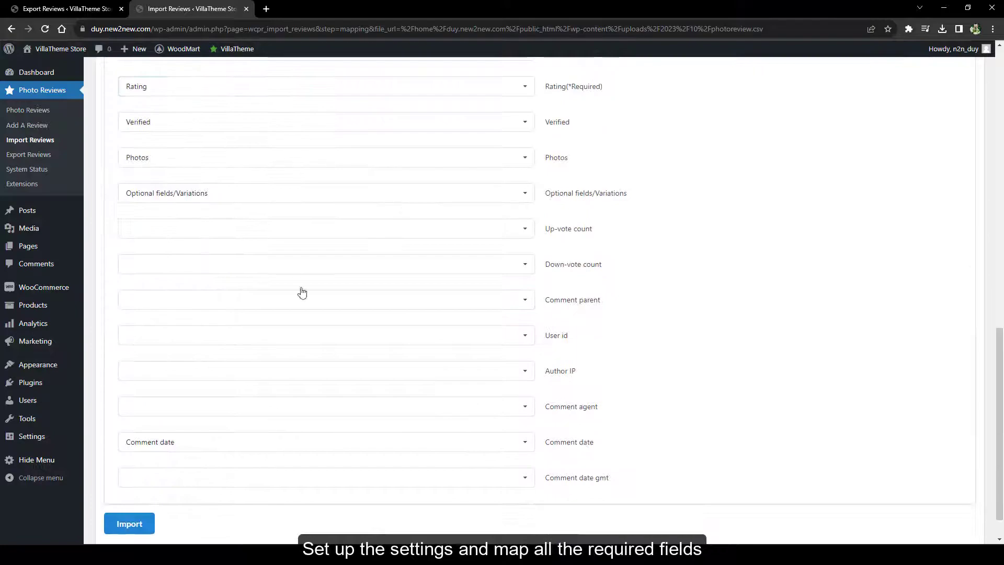
Map the Up-vote count, Down-vote count and Comment parent columns and import the reviews
click(411, 191)
scroll(291, 280, up, 1)
click(251, 250)
click(243, 225)
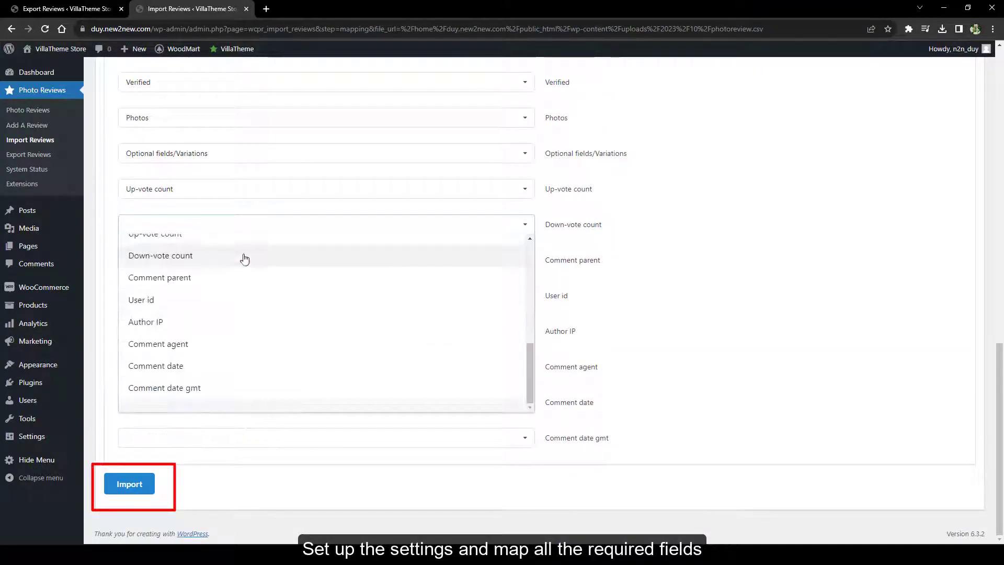
click(245, 259)
click(241, 260)
click(229, 315)
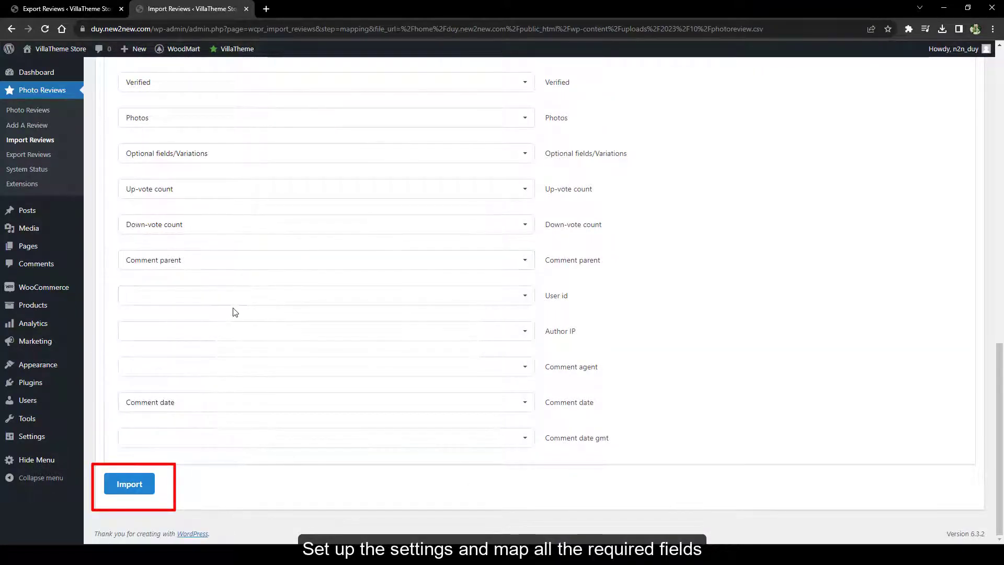
click(128, 486)
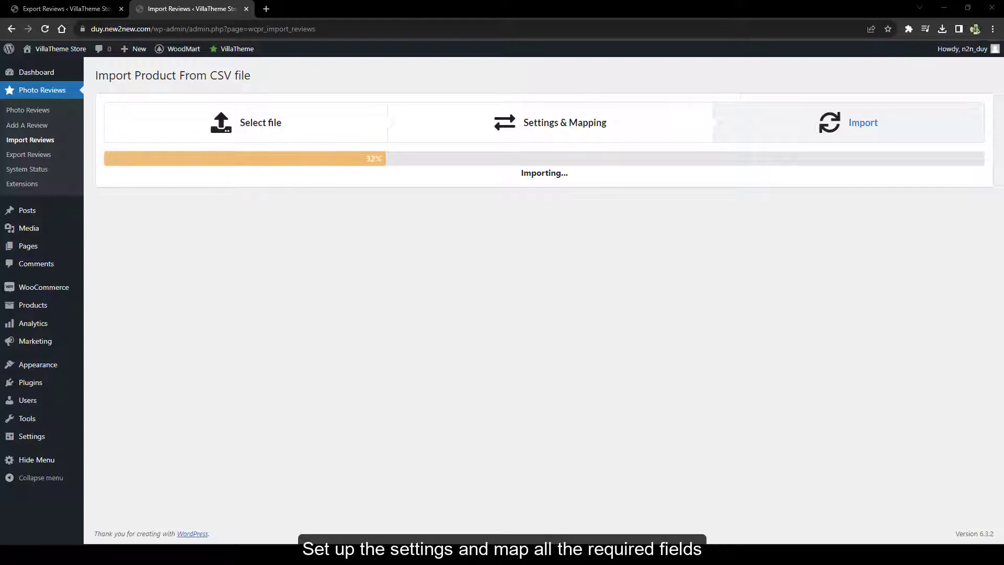
click(605, 91)
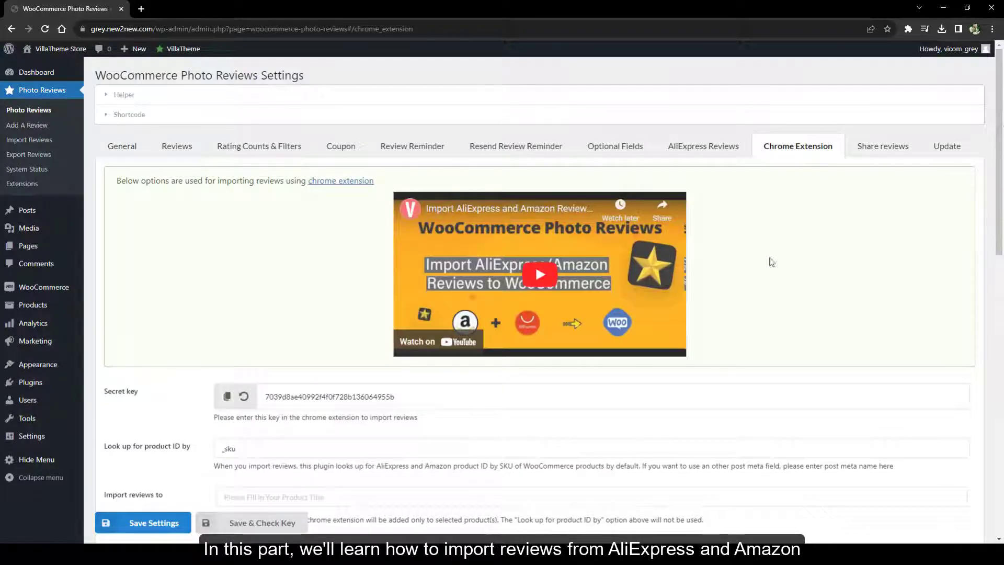
Preview the tutorial video, then add the Import AliExpress/Amazon reviews to Woo extension to Chrome
click(534, 275)
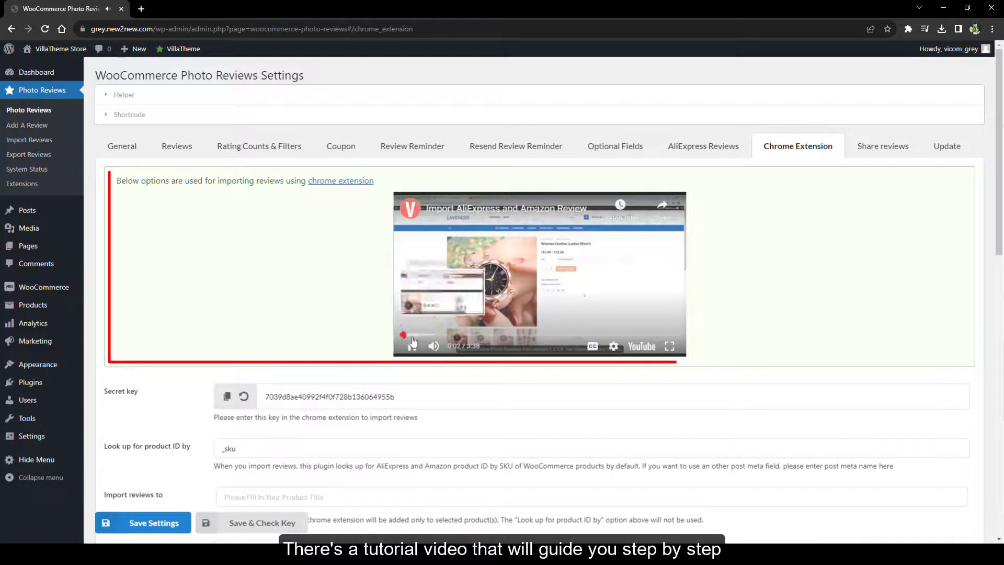
key(k)
click(335, 181)
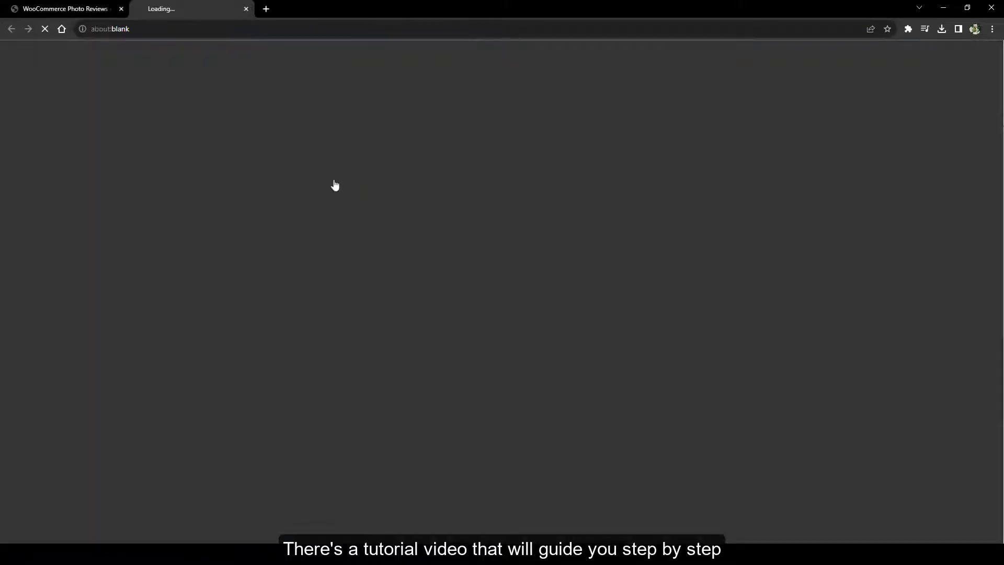
click(733, 137)
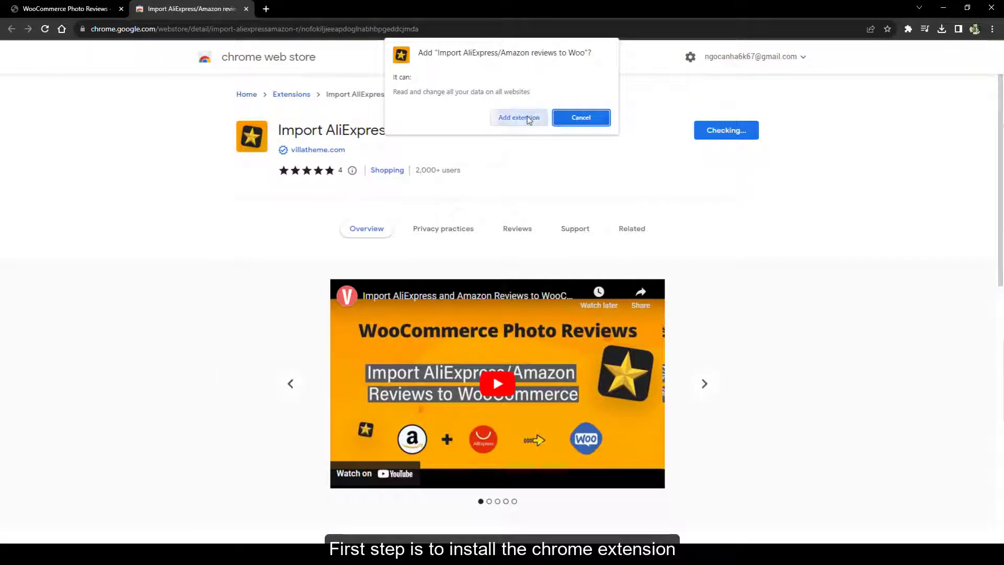
click(524, 119)
click(892, 29)
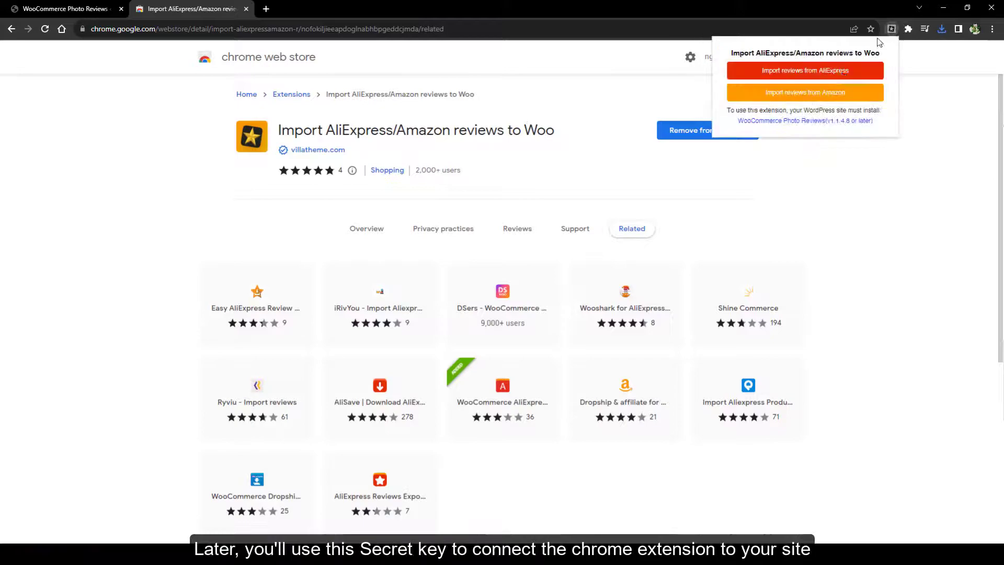
Send Chrome-extension imported reviews to the Minimal Square Tote product
key(ctrl+w)
scroll(761, 237, down, 6)
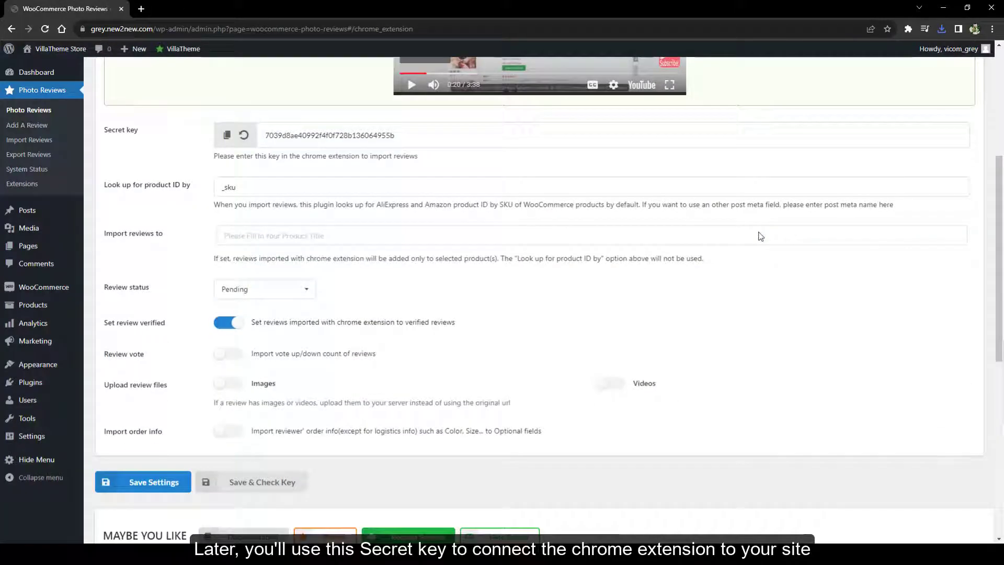
scroll(761, 236, up, 1)
click(304, 236)
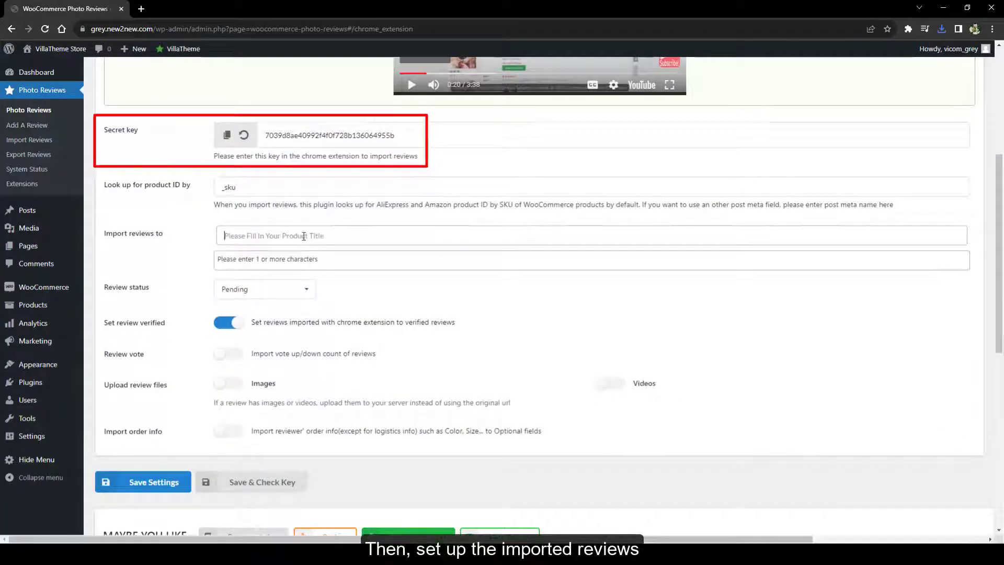
text(d)
key(ctrl+a)
text(shoes)
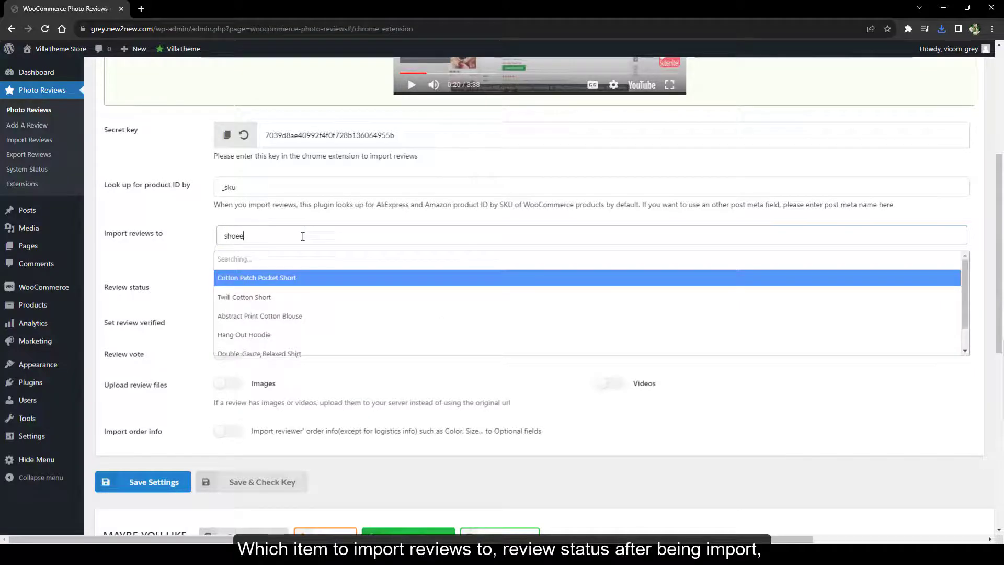
click(256, 278)
Import reviews as Approved and verified, with vote counts and order info, and save
click(264, 305)
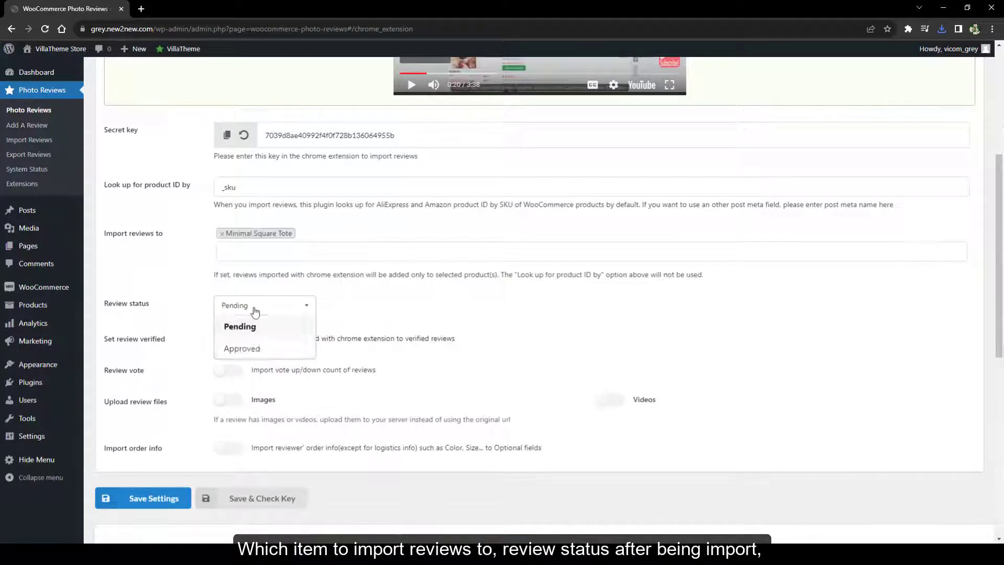
click(243, 346)
click(228, 339)
click(228, 341)
click(230, 370)
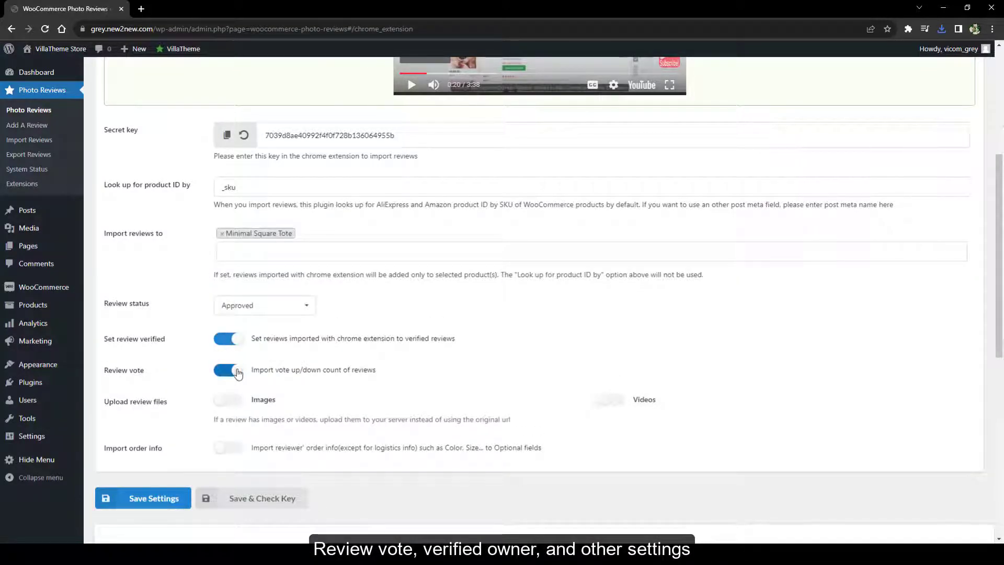
click(238, 371)
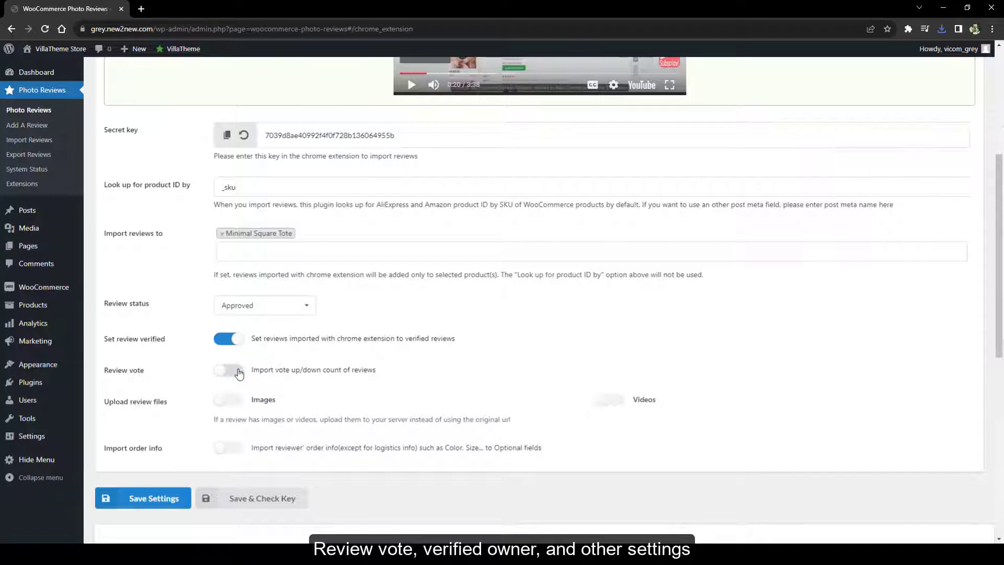
click(226, 447)
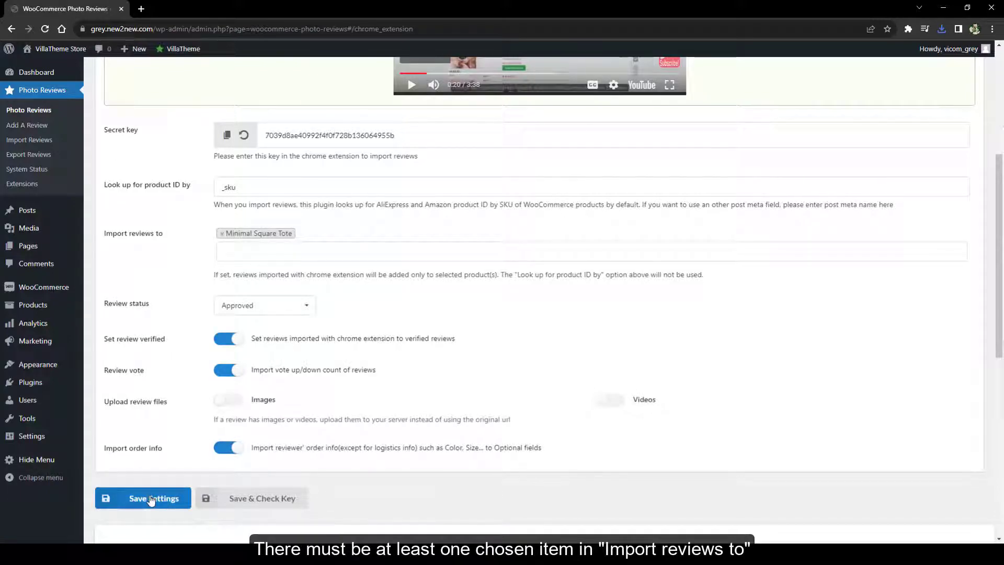
click(152, 500)
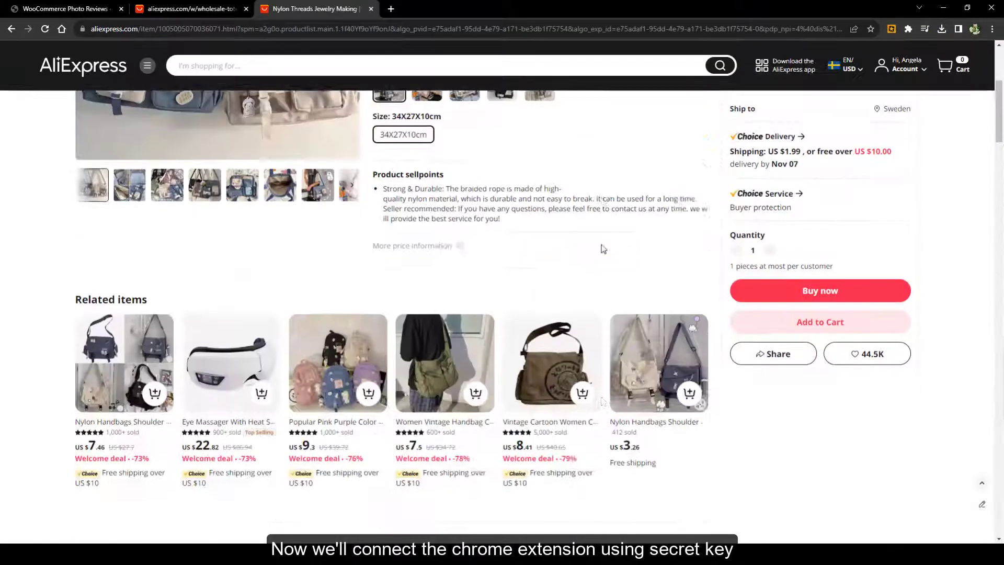
Connect the extension to the store by pasting the site's secret key and domain
scroll(599, 251, down, 10)
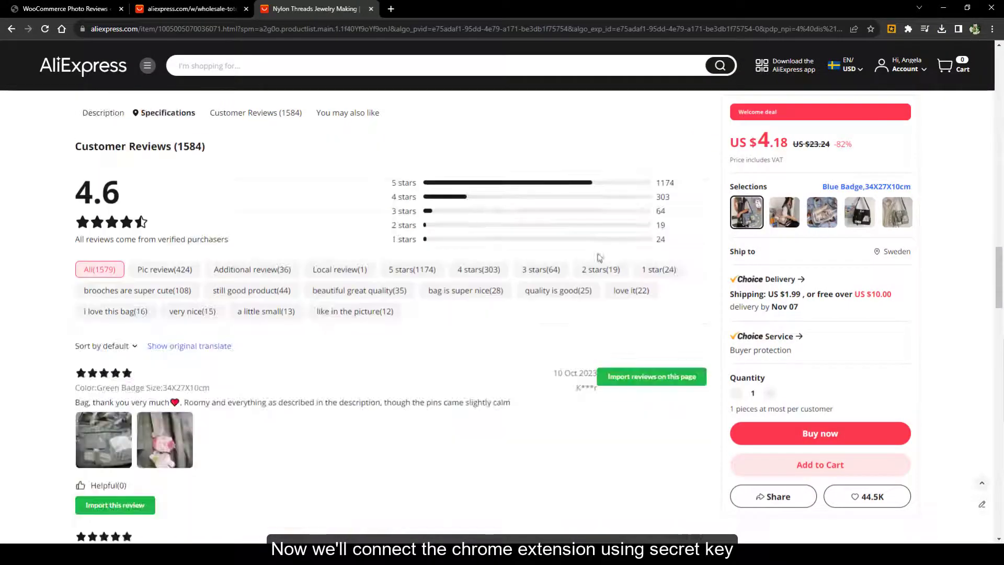
click(892, 28)
click(819, 93)
right_click(819, 93)
click(824, 167)
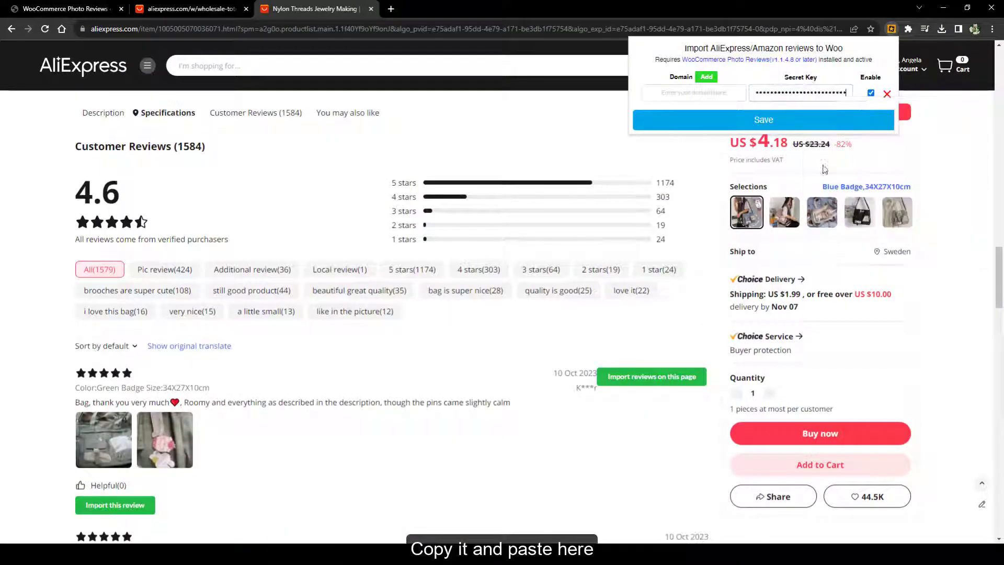
click(824, 168)
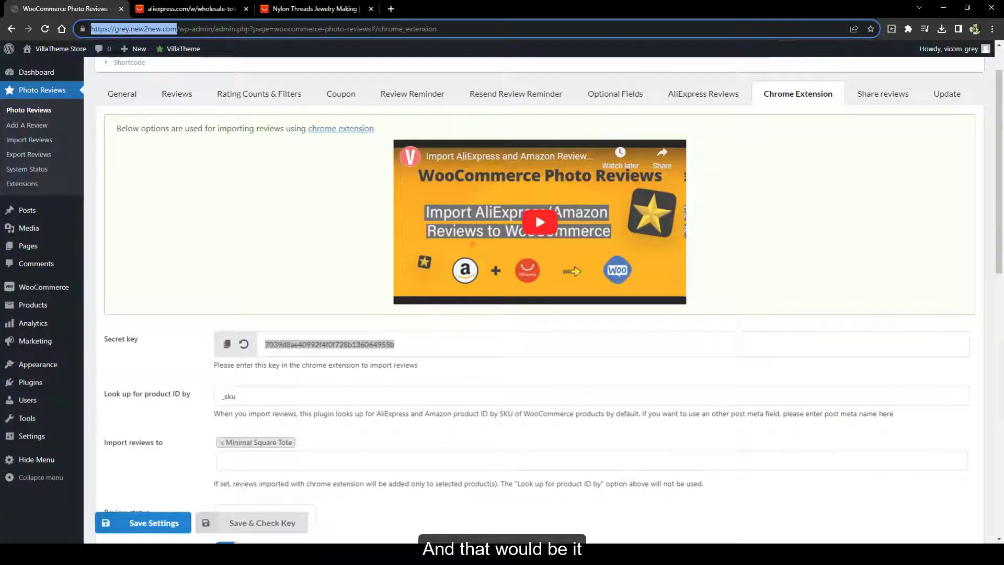
right_click(131, 29)
click(155, 72)
click(314, 8)
click(892, 29)
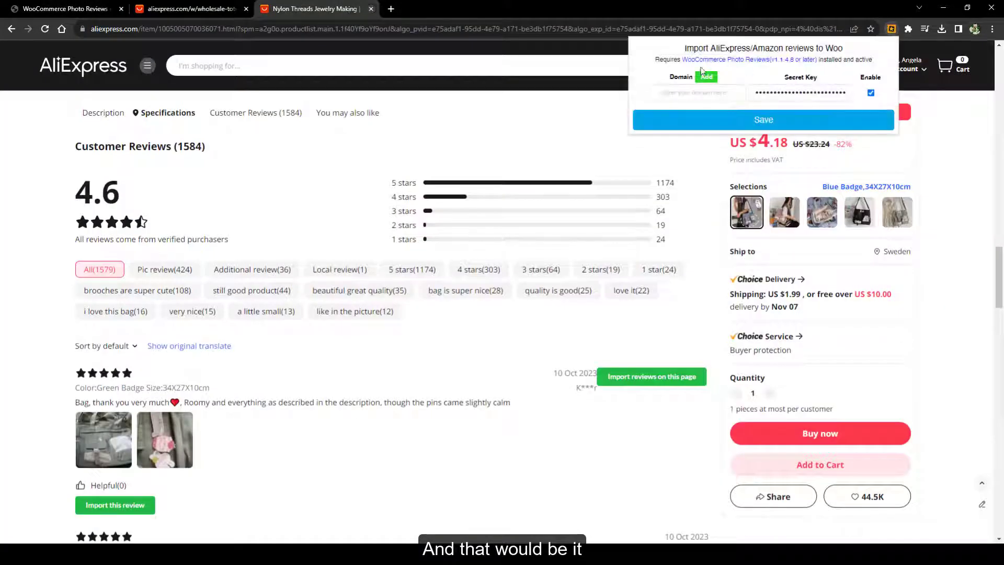
right_click(680, 93)
click(685, 166)
click(763, 120)
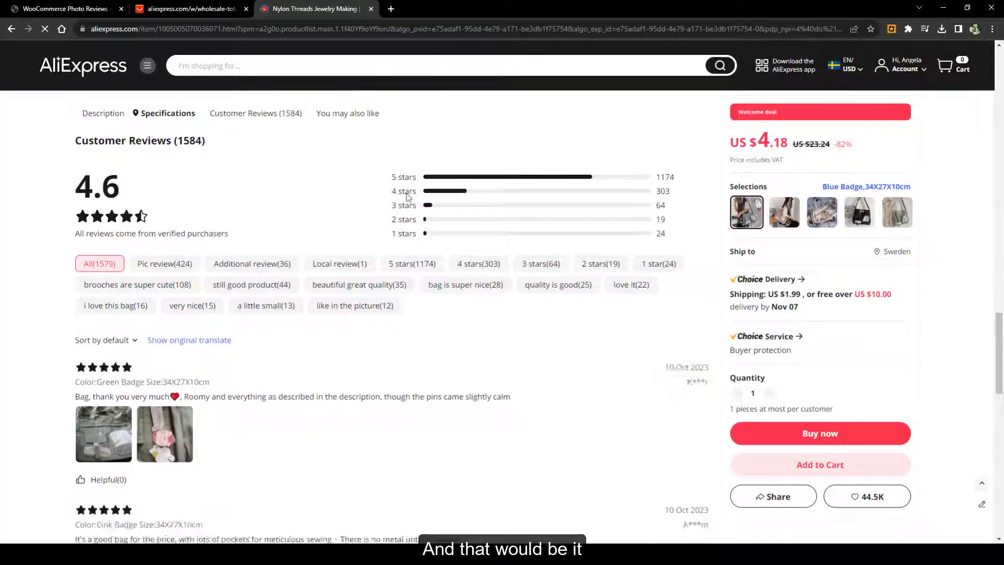
Import a single AliExpress review and view its photos in the product's reviews
click(93, 498)
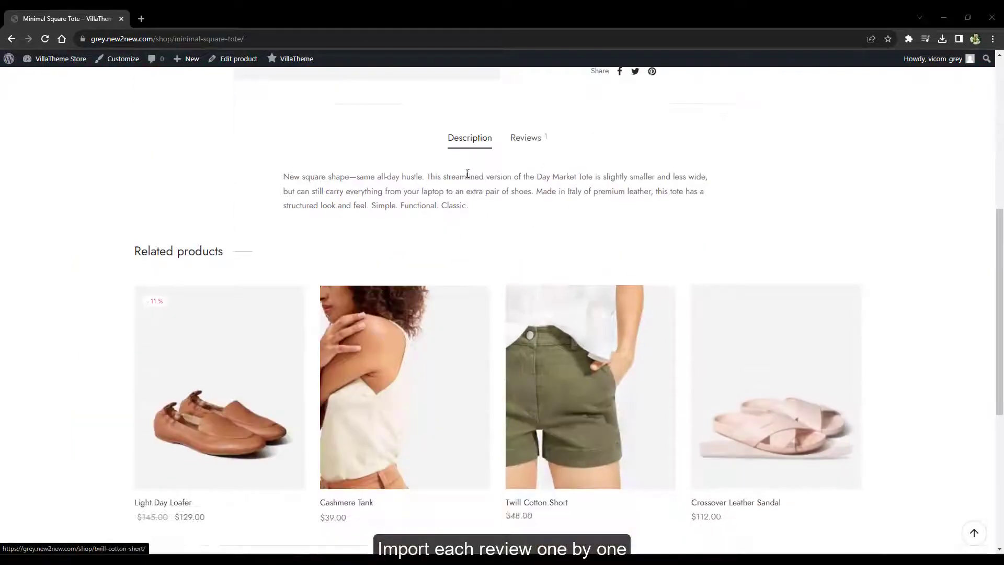
click(538, 139)
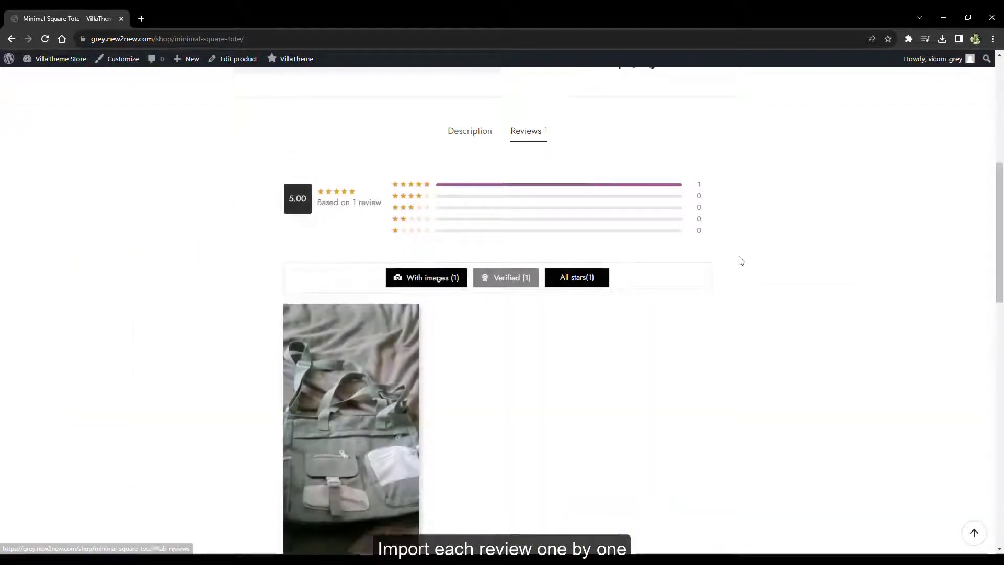
scroll(742, 262, down, 4)
click(351, 296)
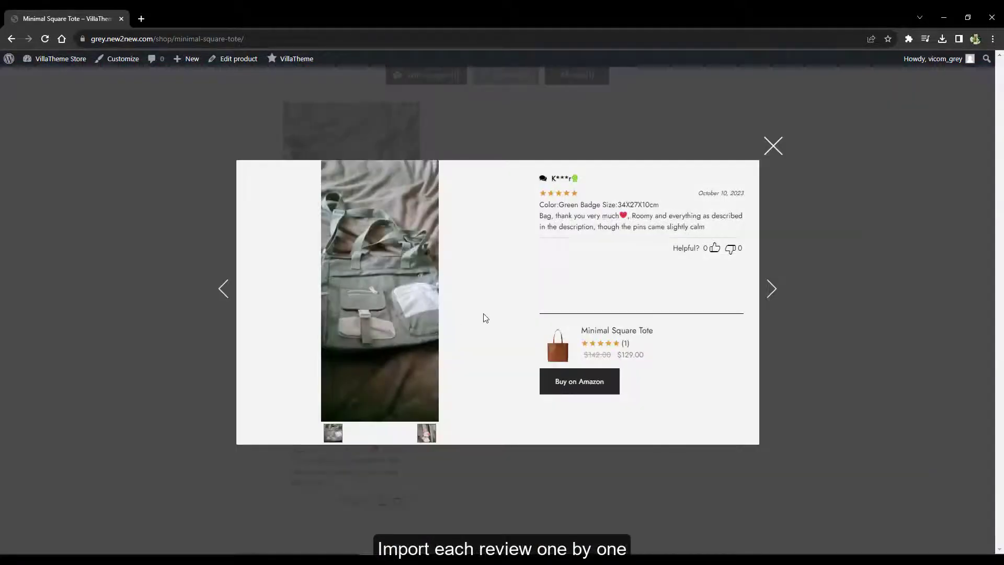
click(425, 435)
click(772, 288)
click(835, 310)
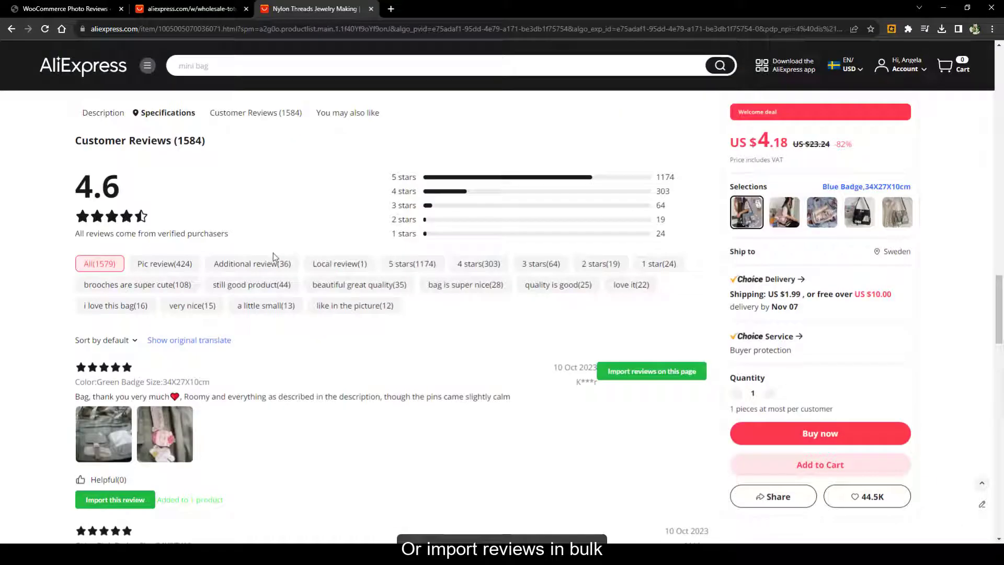
Import all reviews on the AliExpress page and browse the Minimal Square Tote's review photos
click(647, 372)
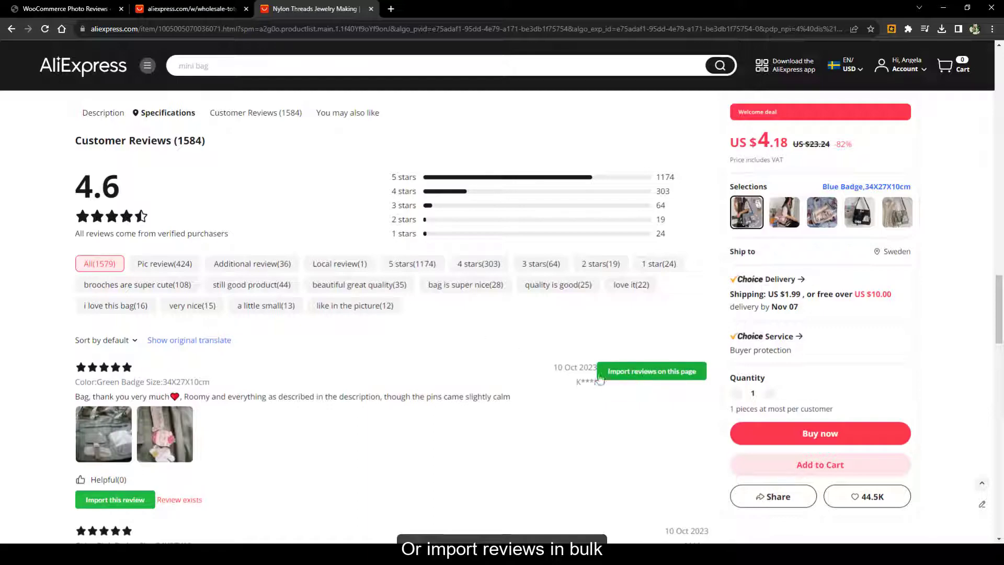
scroll(581, 369, down, 6)
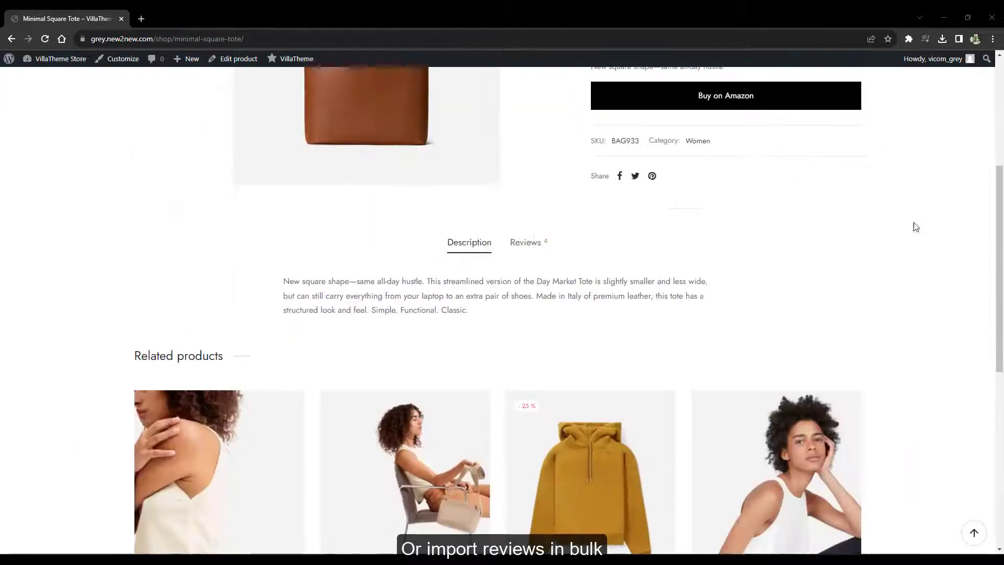
click(526, 241)
scroll(818, 276, down, 6)
scroll(829, 276, down, 1)
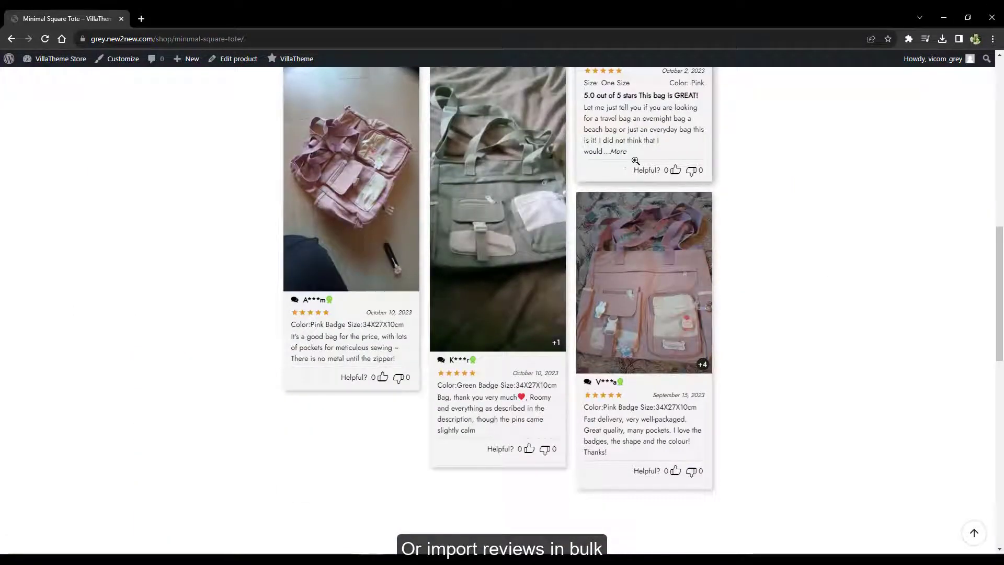
click(366, 218)
click(772, 289)
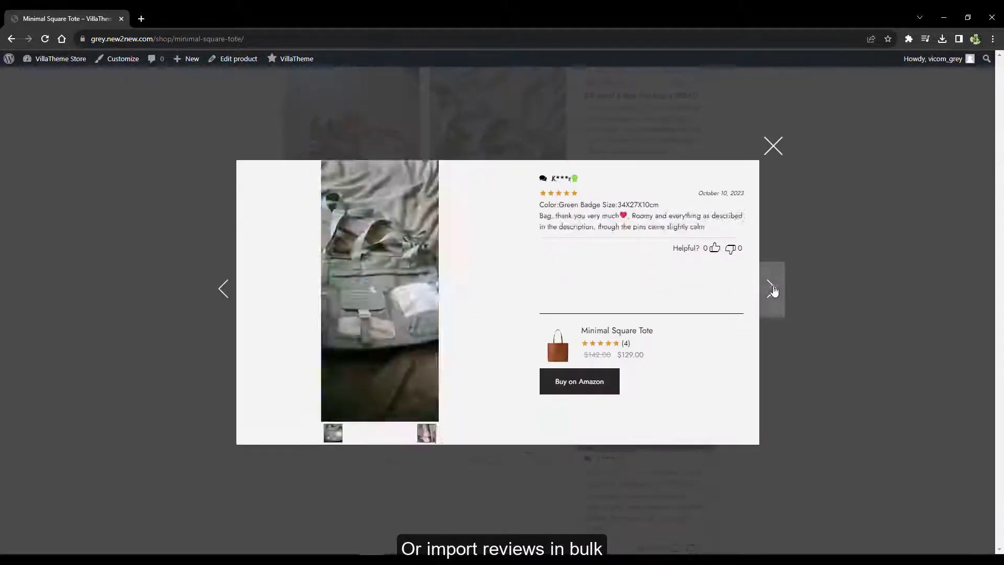
click(772, 289)
click(772, 290)
key(Escape)
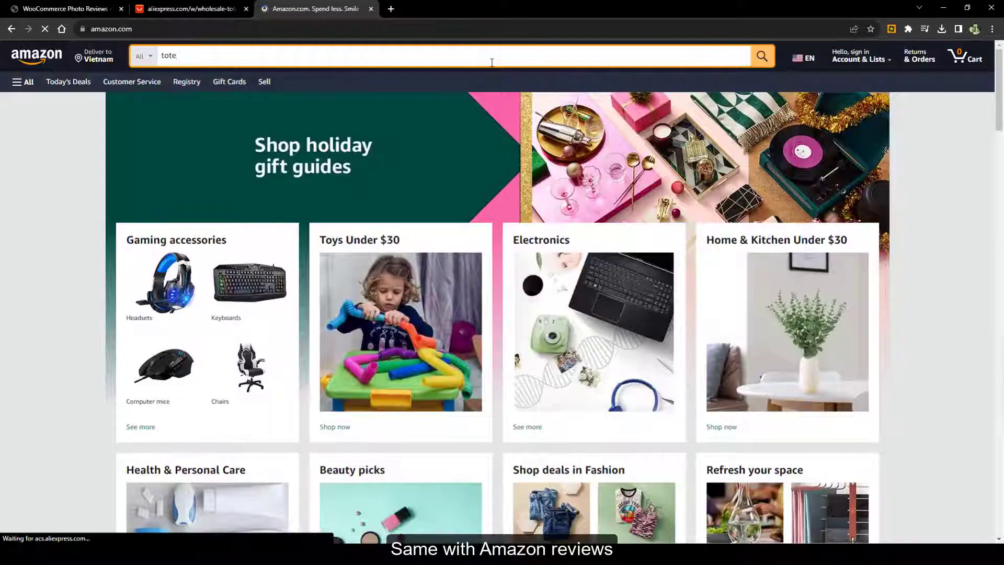
Search Amazon for 'tote' and open Champion Signal Tote's customer reviews
key(Return)
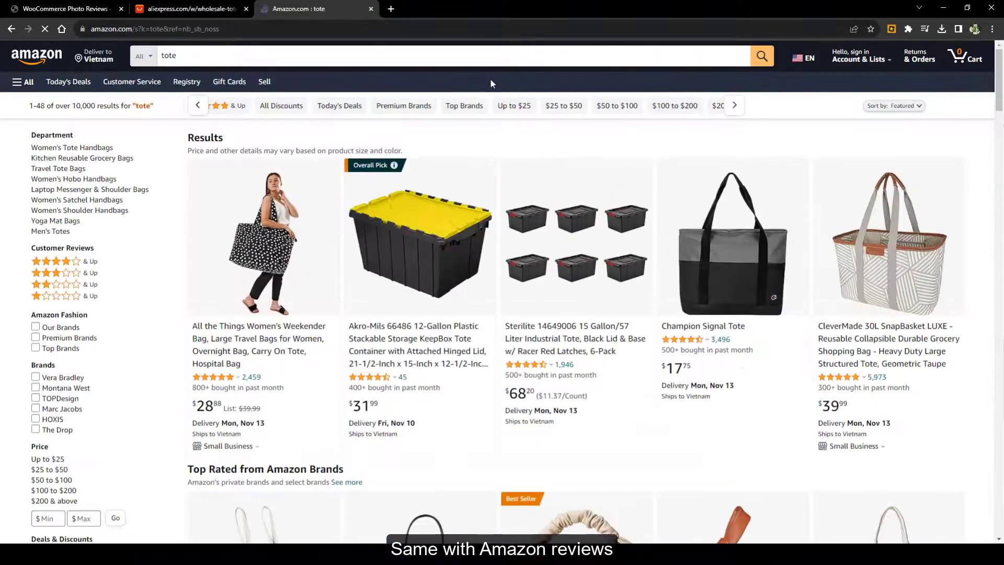
click(685, 213)
click(476, 147)
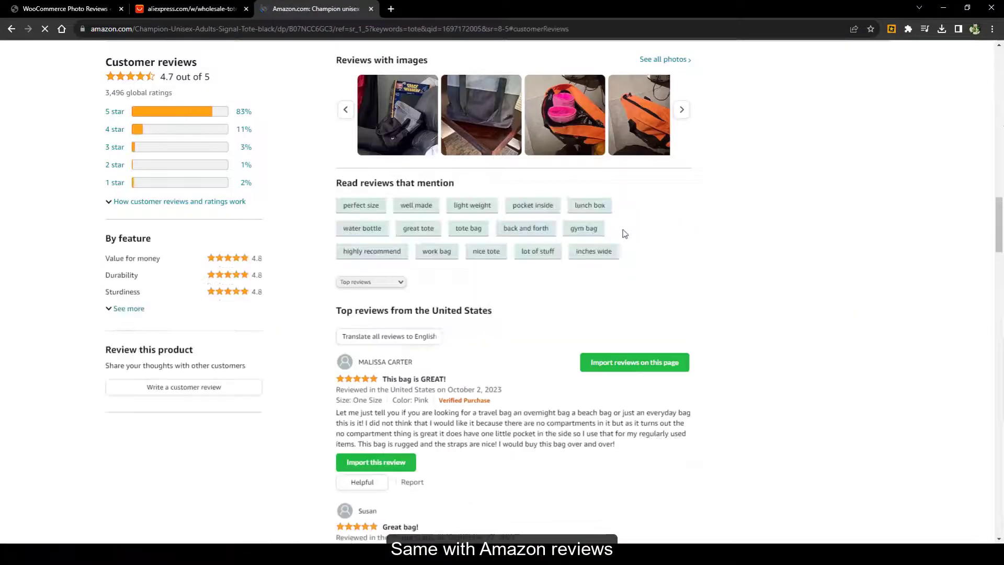
scroll(523, 353, down, 3)
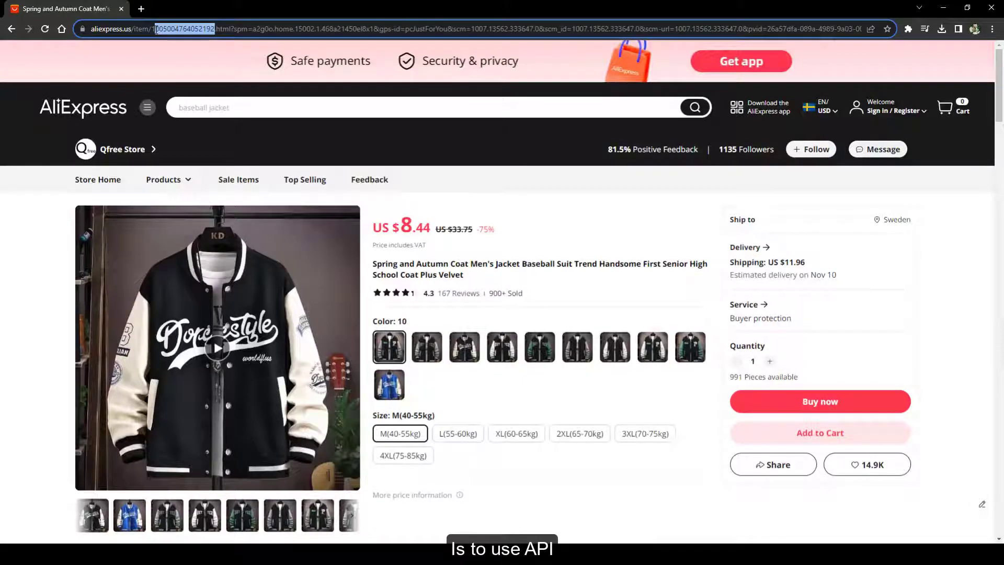
Copy the AliExpress item ID and paste it into Hang Out Hoodie's review import
drag(156, 29, 152, 29)
key(ctrl+c)
right_click(202, 29)
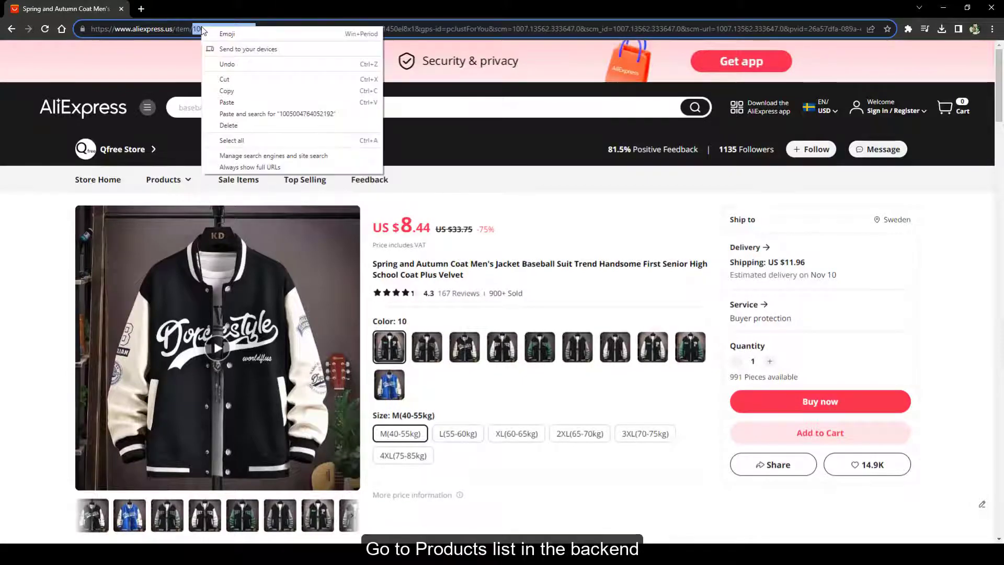
click(227, 91)
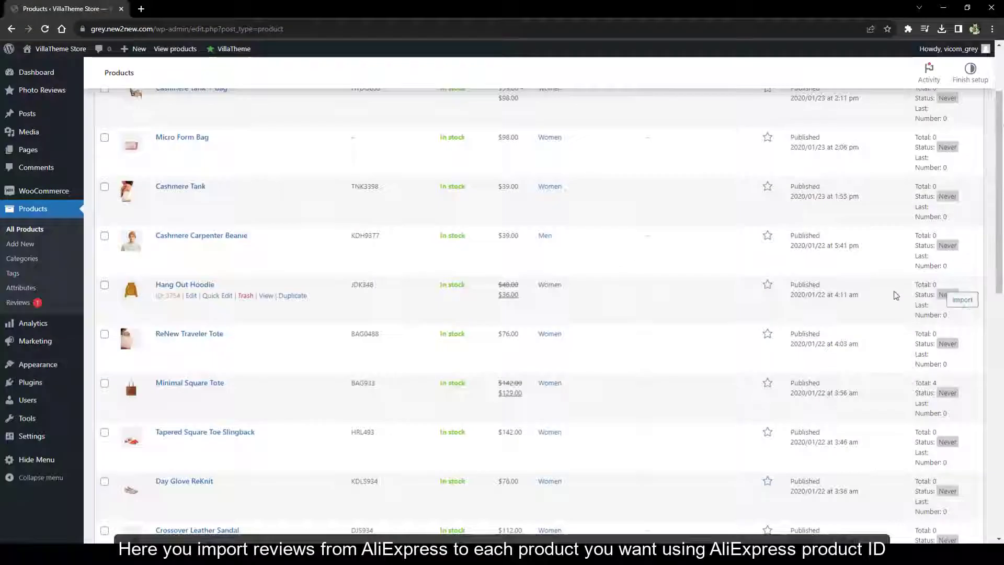
click(971, 304)
click(460, 218)
key(ctrl+v)
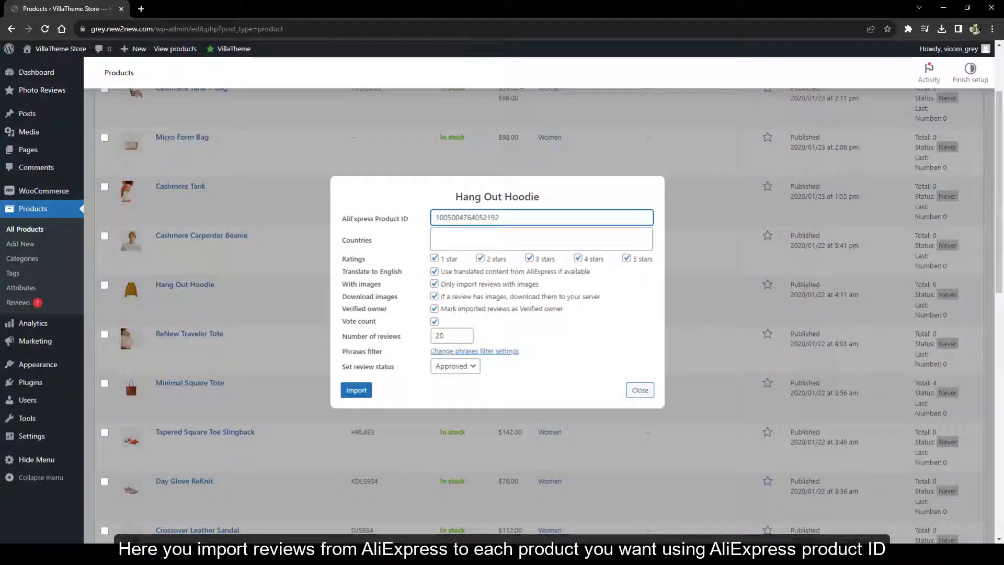
Import 2 Pending reviews rated 3–5 stars, then close the import dialog
click(489, 235)
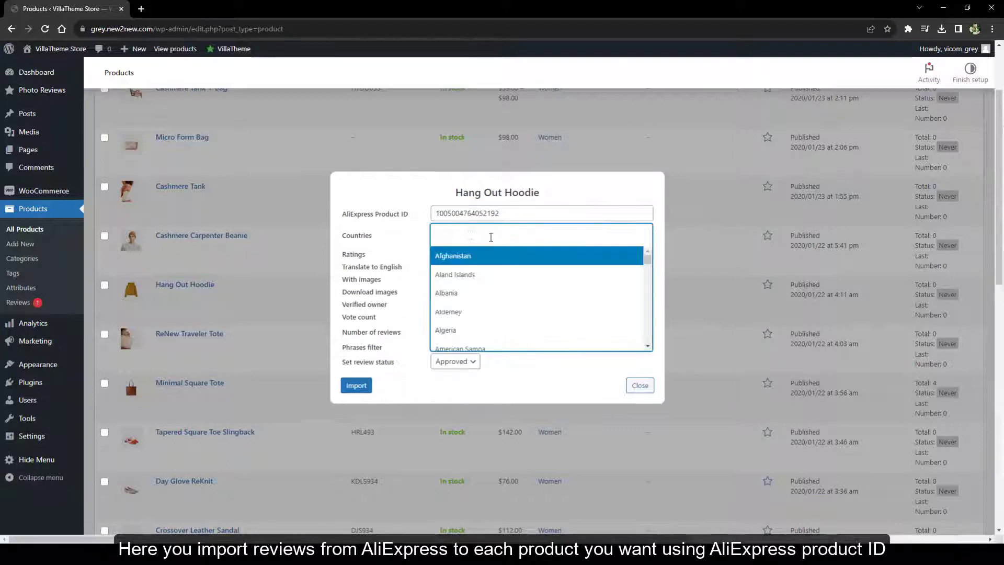
click(426, 260)
click(462, 274)
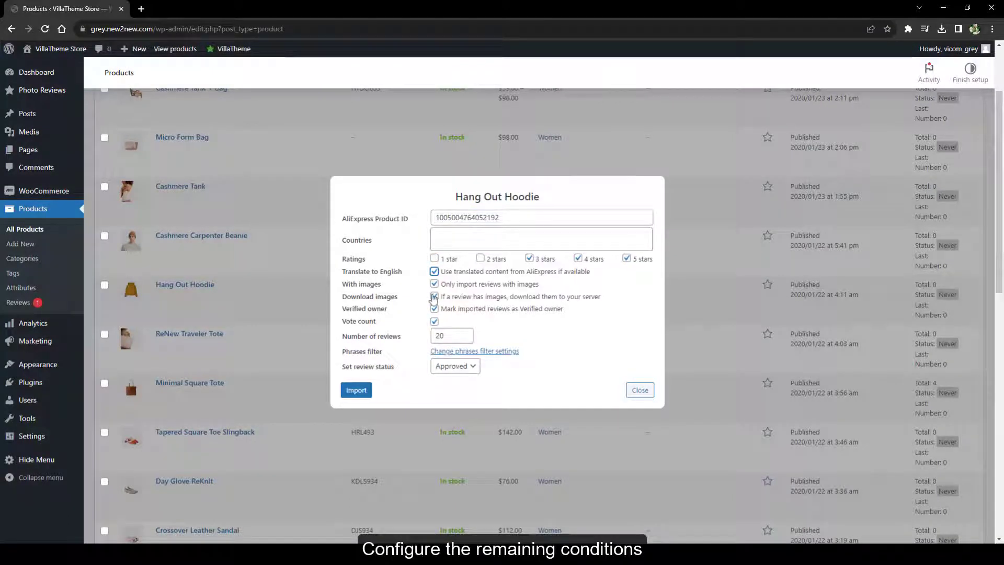
double_click(448, 336)
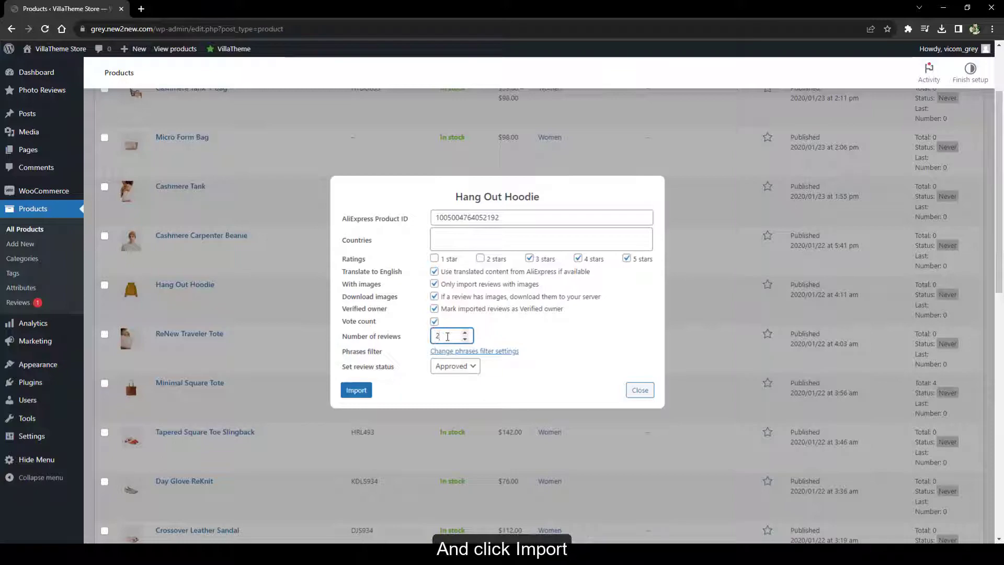
text(2)
click(455, 366)
click(449, 390)
click(349, 391)
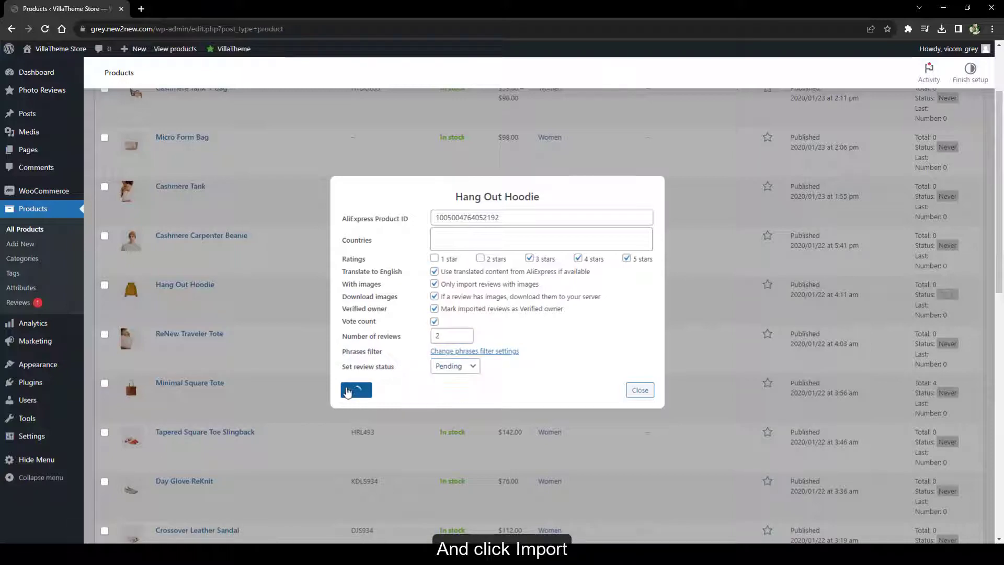
click(593, 91)
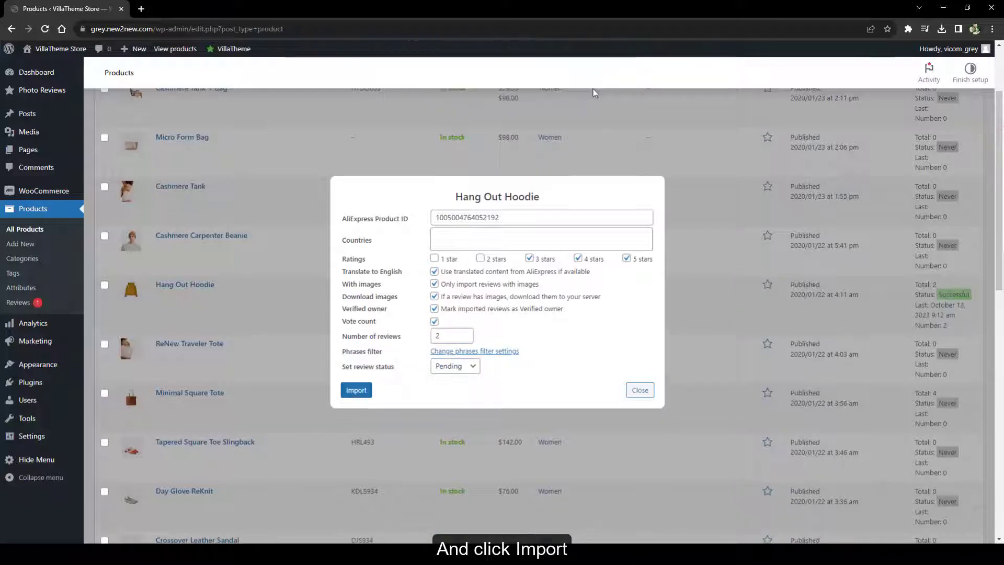
click(638, 391)
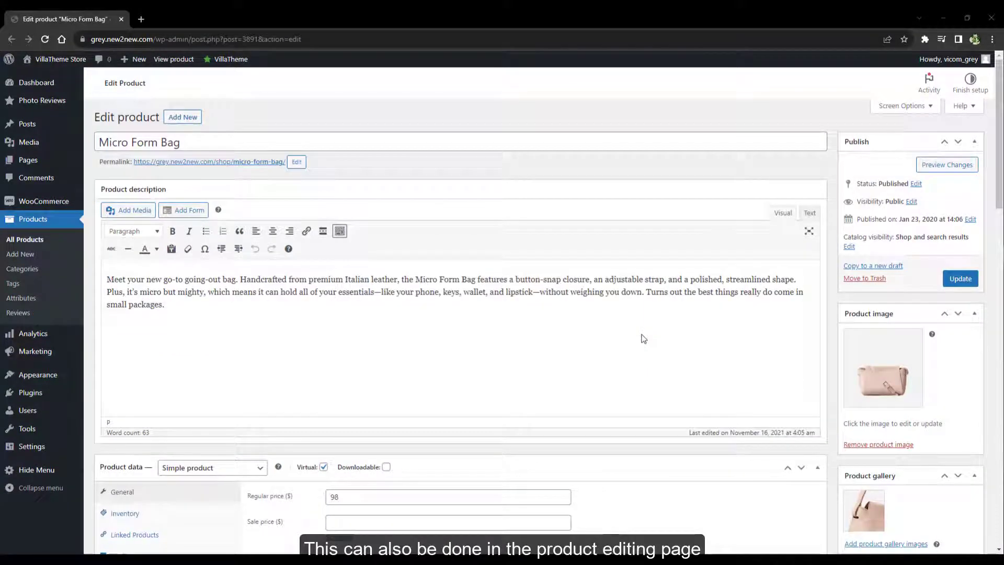
Open the AliExpress review import from the Micro Form Bag edit page
scroll(643, 339, down, 7)
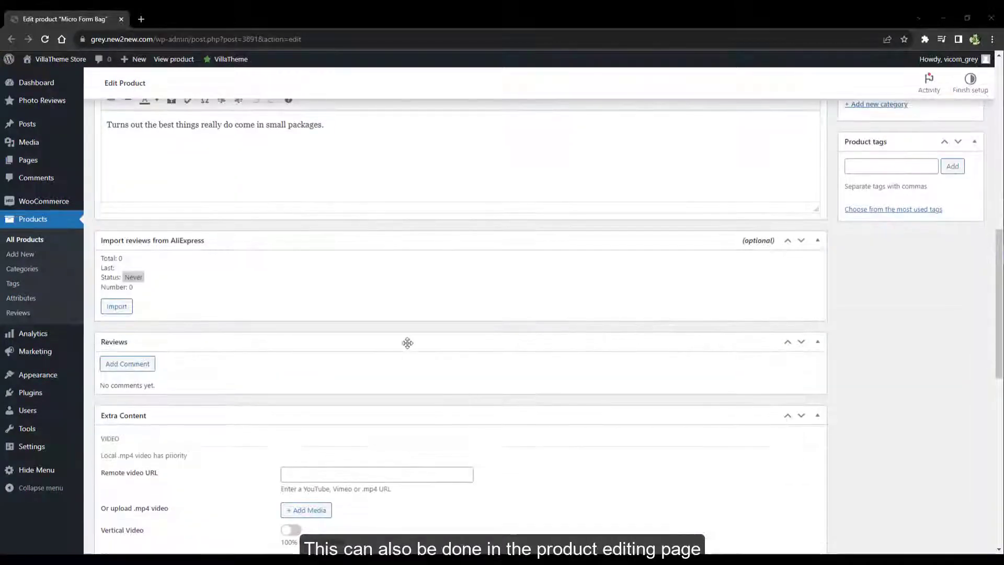
click(117, 307)
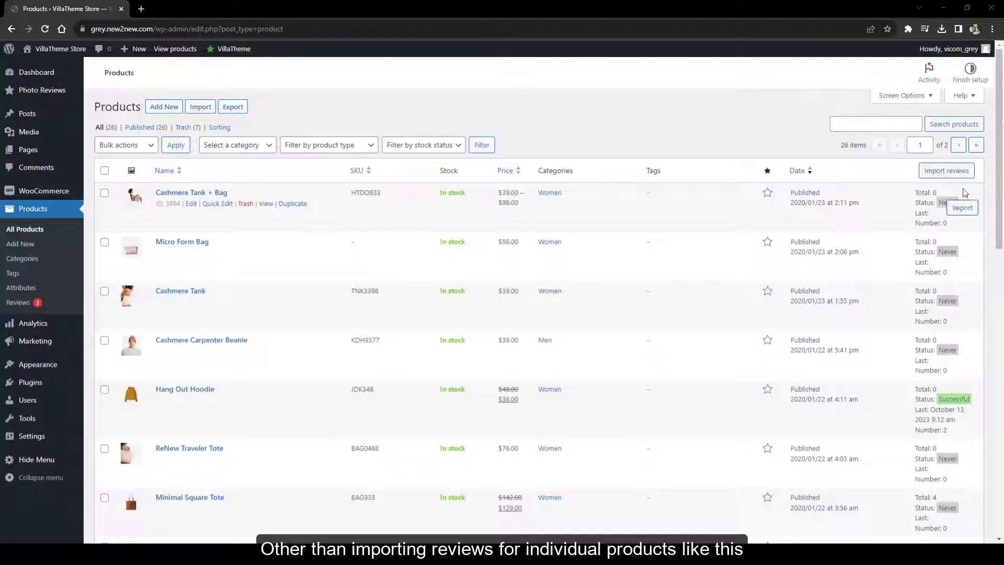
Tick Cashmere Tank + Bag, Micro Form Bag and Cashmere Tank for bulk review import
click(958, 171)
drag(569, 68, 392, 68)
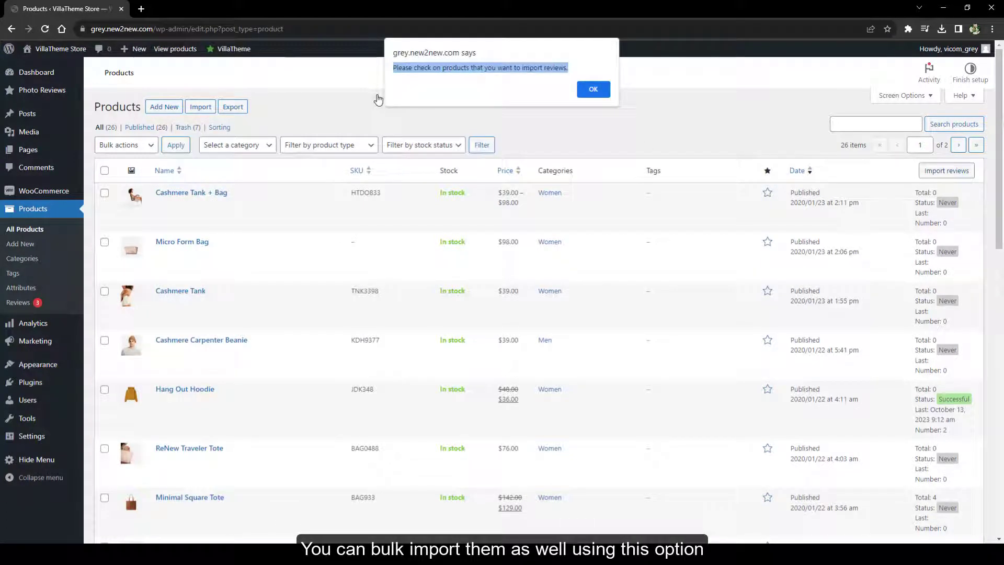
key(Return)
click(105, 171)
click(105, 193)
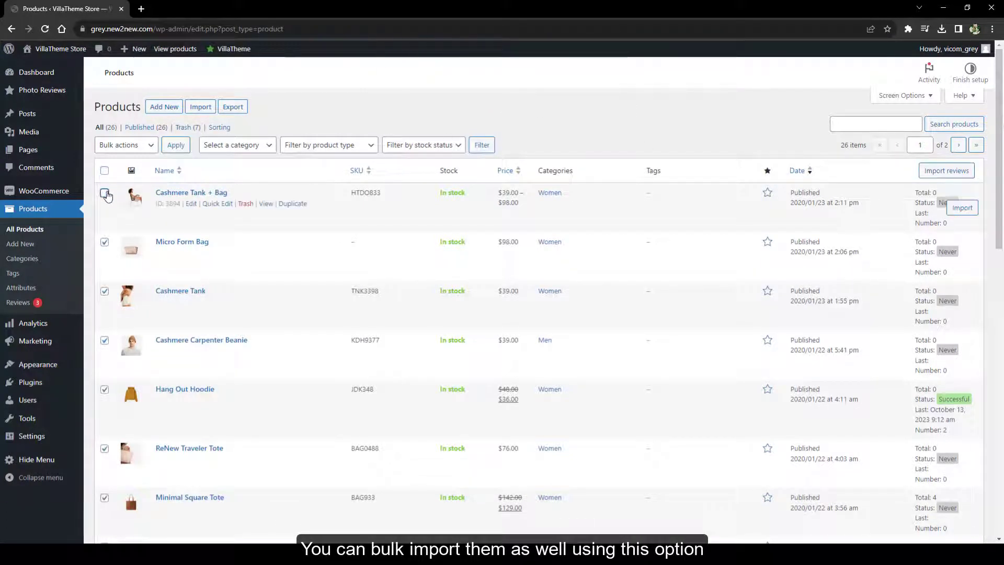
click(105, 170)
click(104, 170)
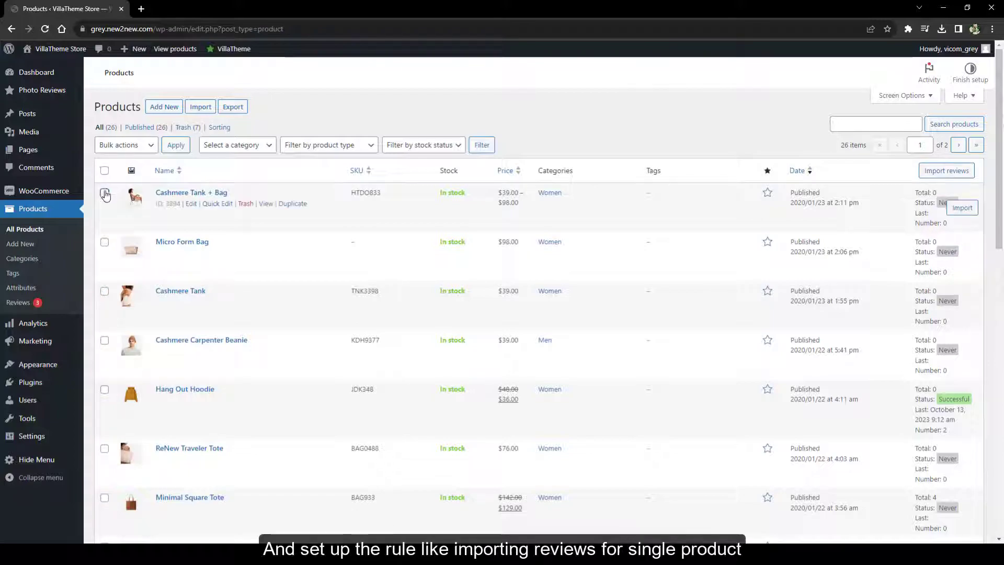
click(105, 193)
click(105, 241)
click(105, 291)
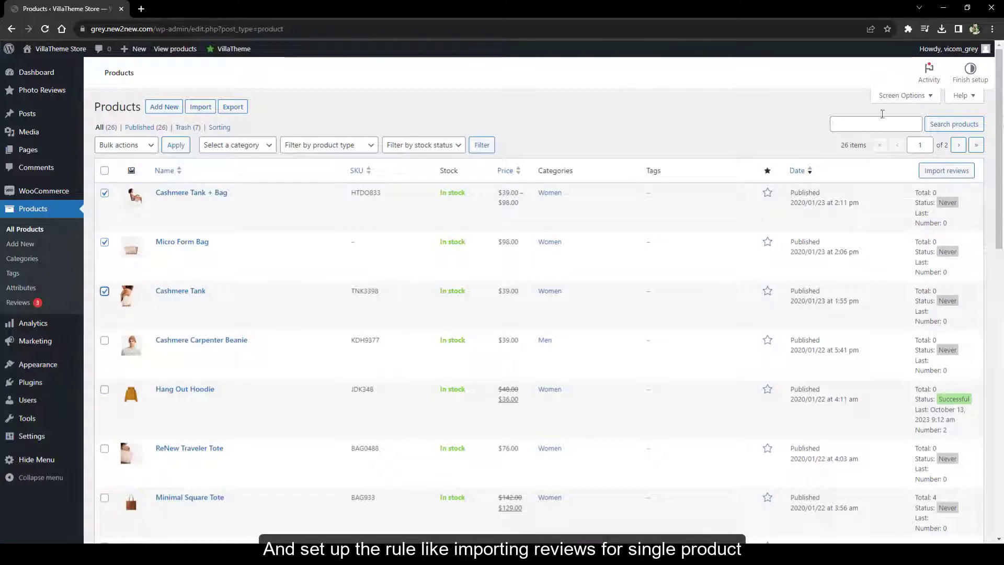
Start the bulk review import for them with review status Approved
click(926, 172)
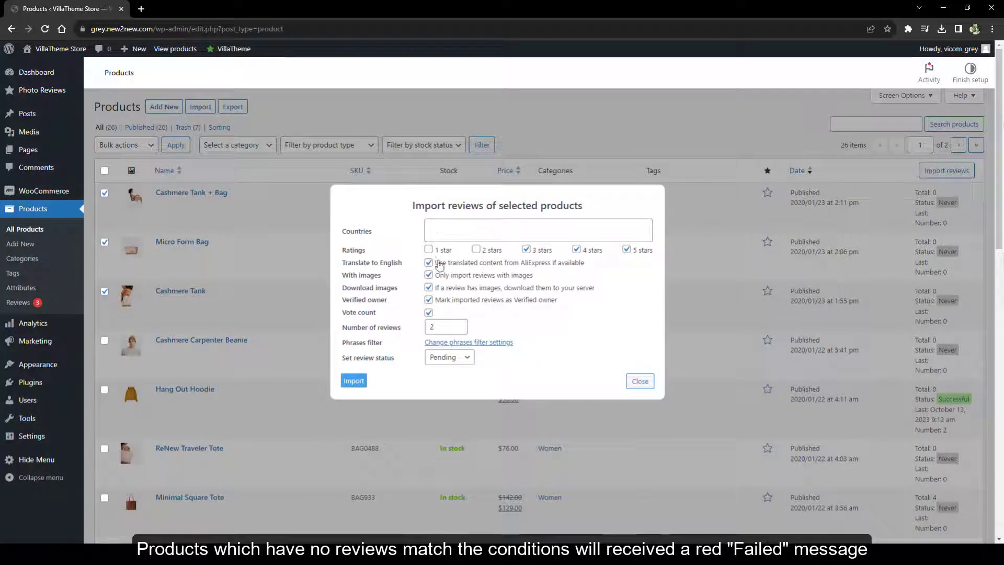
click(449, 357)
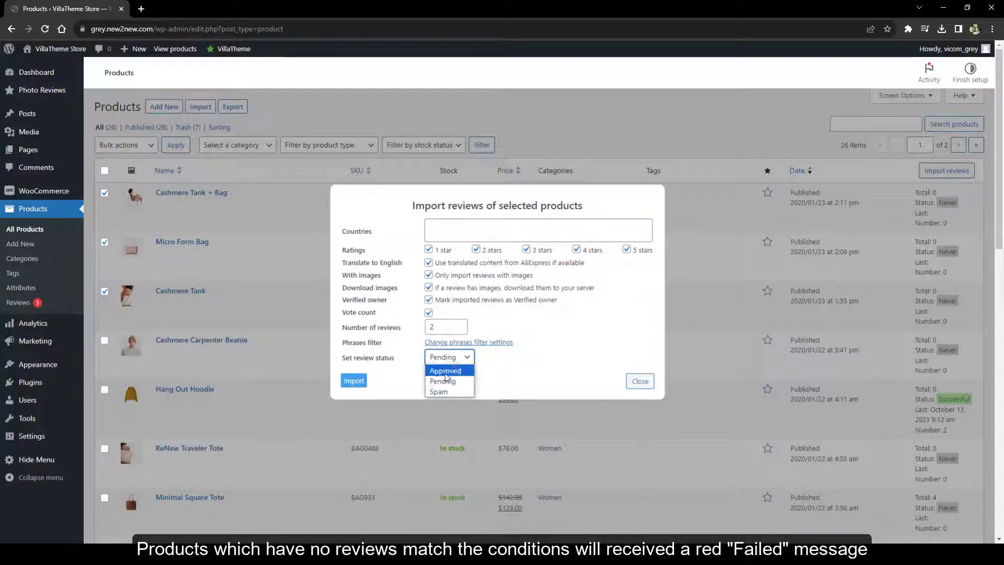
click(447, 381)
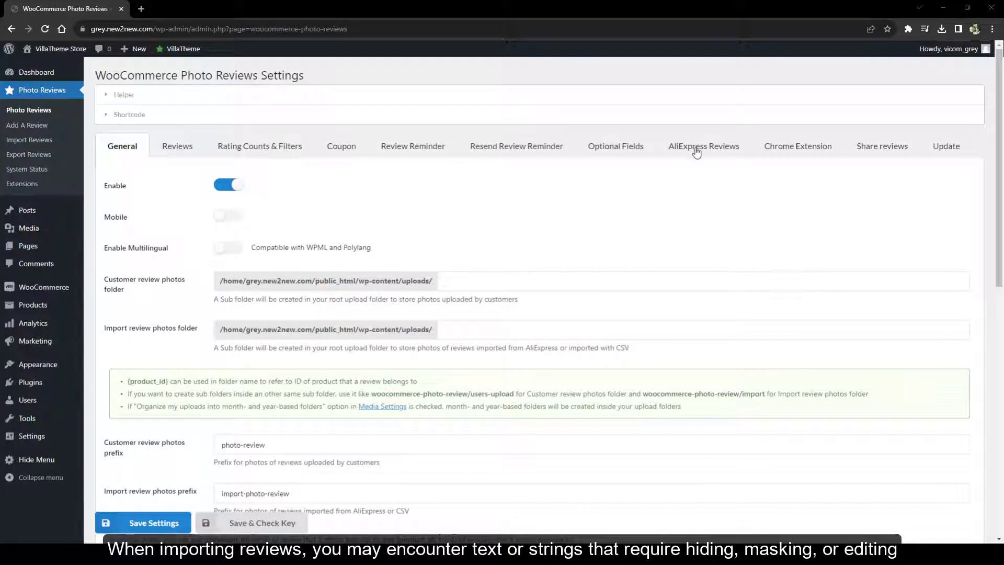
Replace 'AliExpress Shopper' with 'No Name', drop extra rows, show reviewer country, and save
click(698, 149)
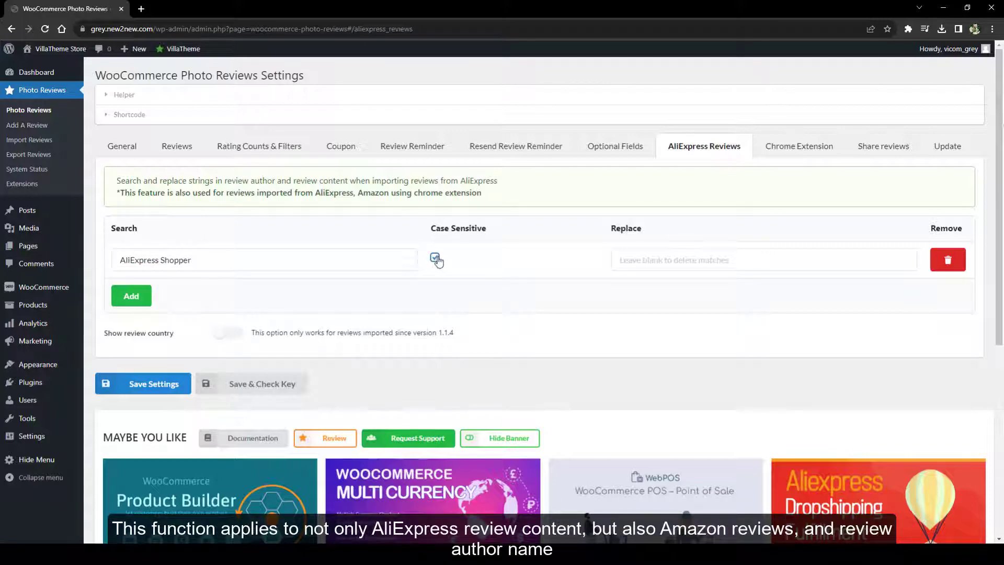
click(614, 262)
text(No Name)
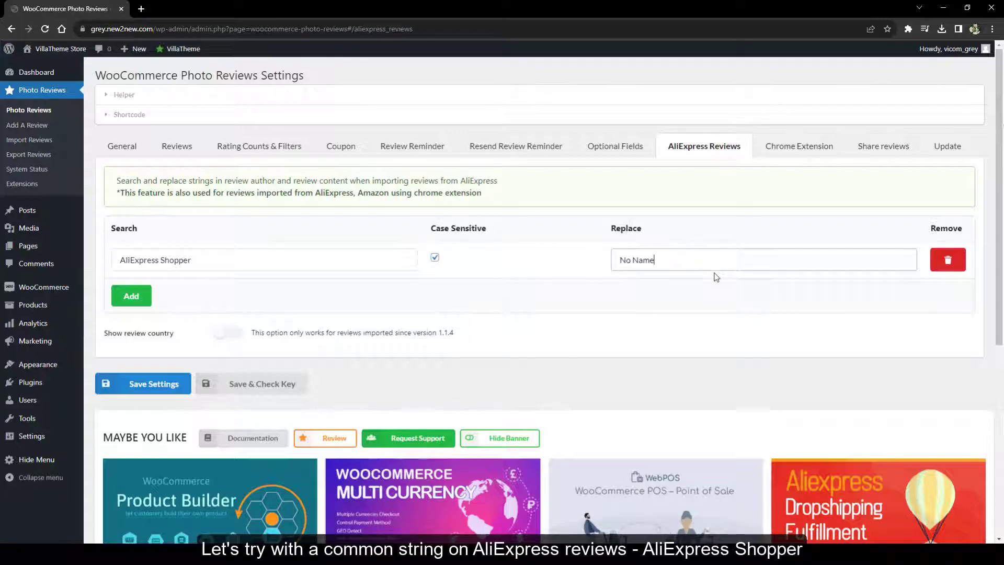
click(131, 296)
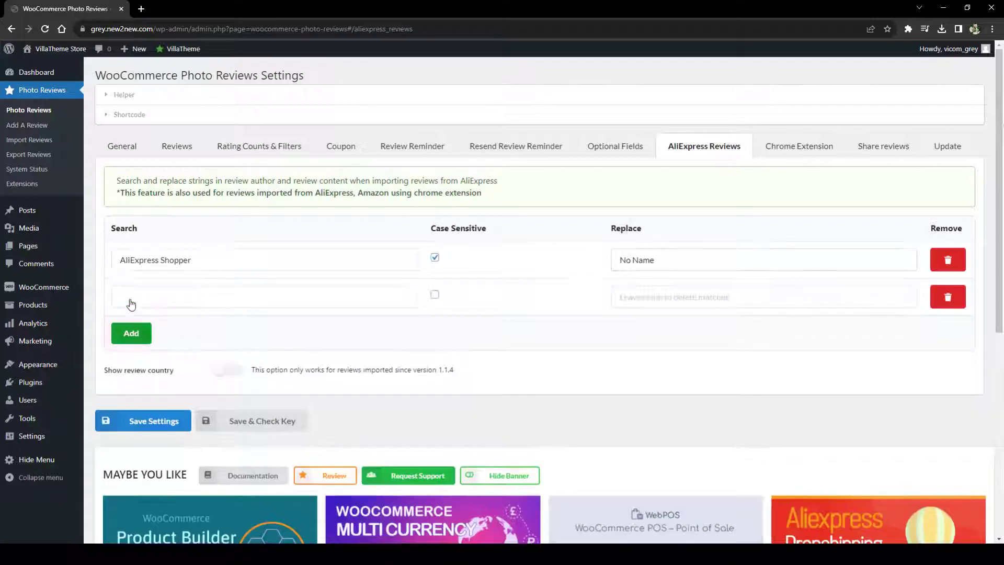
click(131, 335)
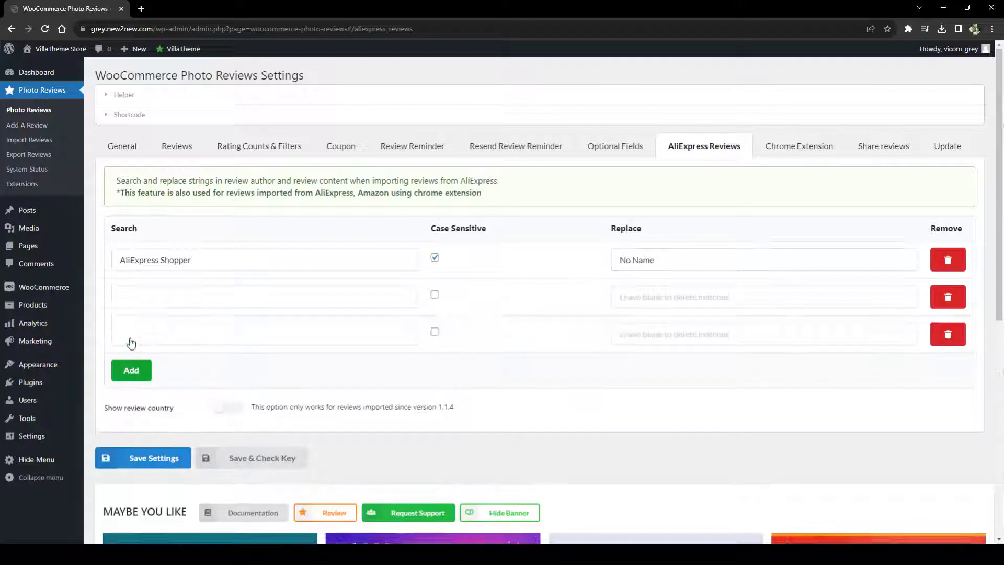
click(948, 297)
click(552, 90)
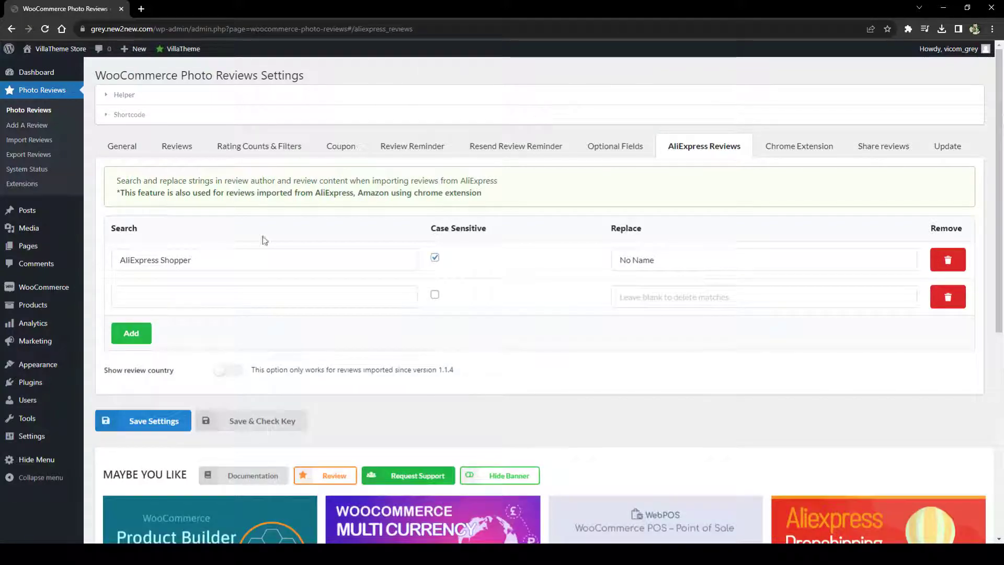
click(230, 370)
click(151, 420)
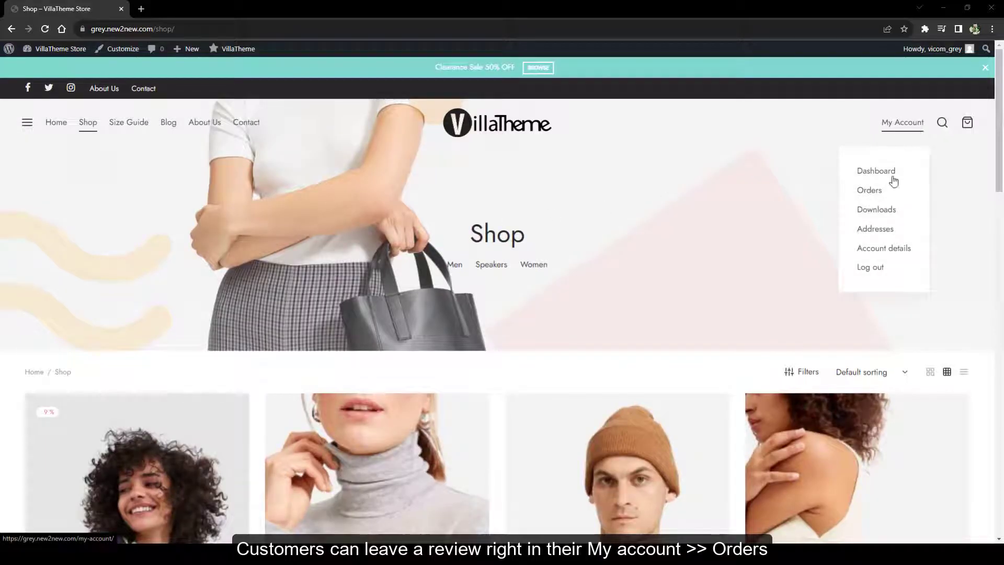
In My account orders, rate the Cashmere Carpenter Beanie from order #5682
click(869, 190)
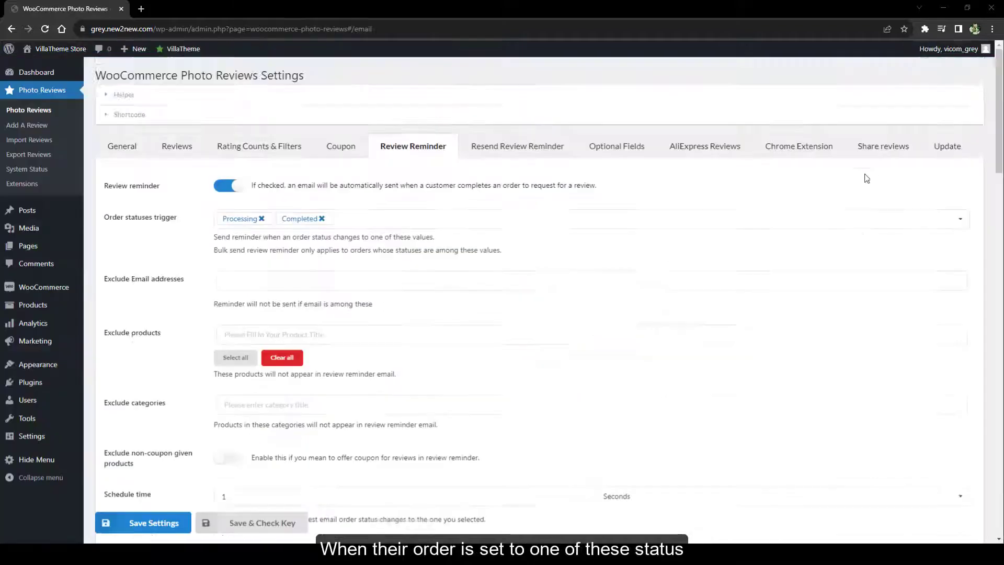
scroll(867, 176, down, 15)
scroll(867, 177, up, 4)
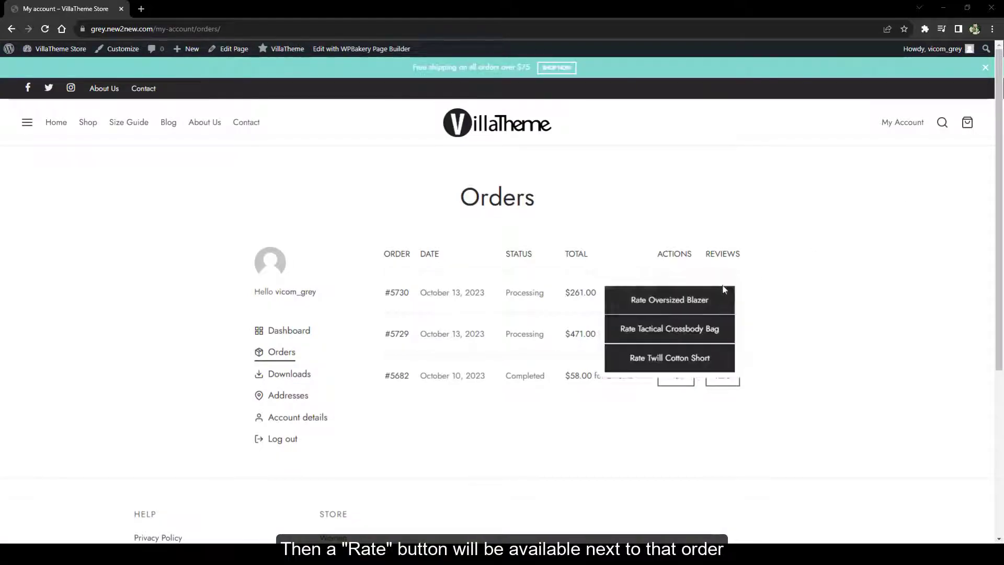
mouse_move(736, 374)
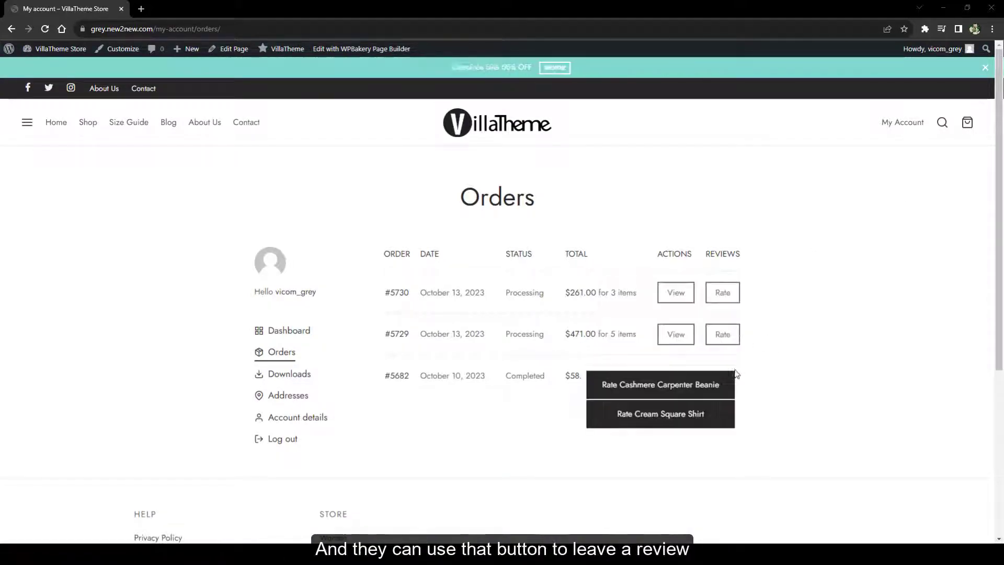
click(703, 397)
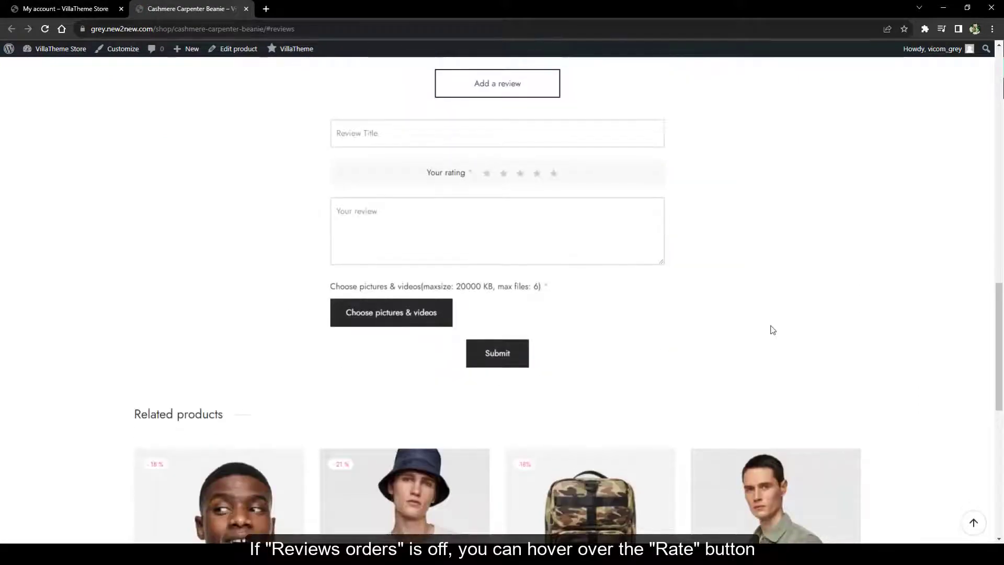
scroll(773, 330, up, 5)
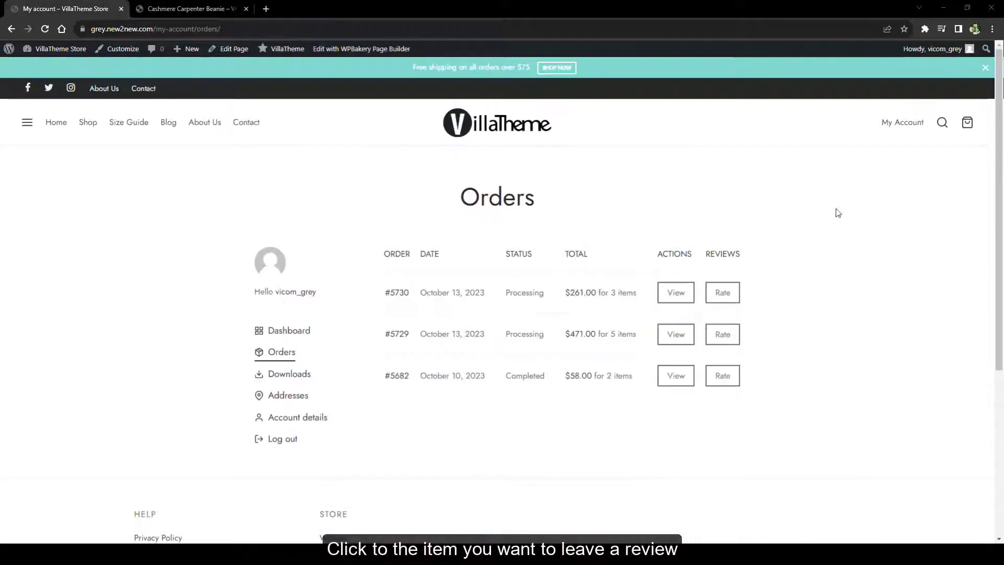
mouse_move(723, 289)
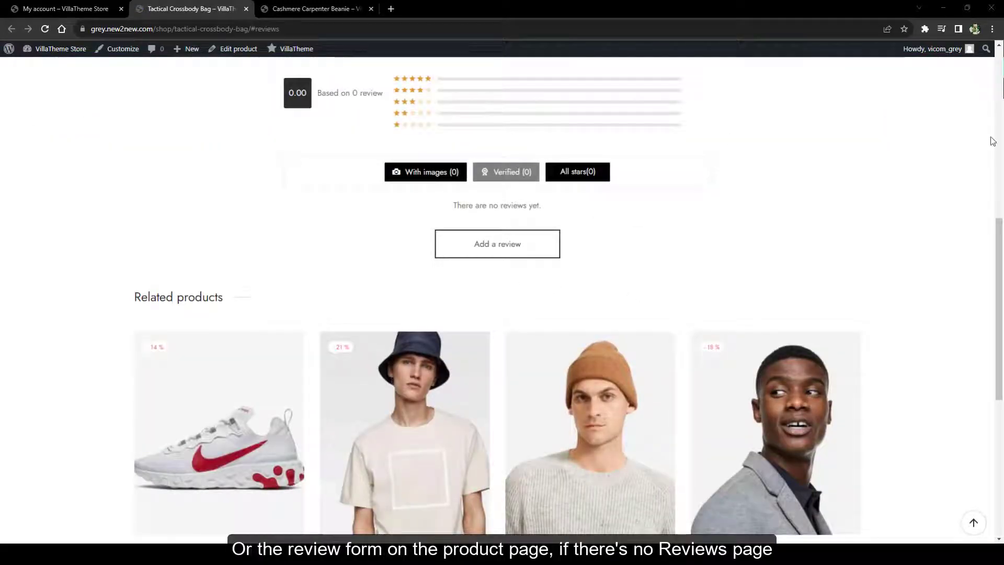
click(489, 245)
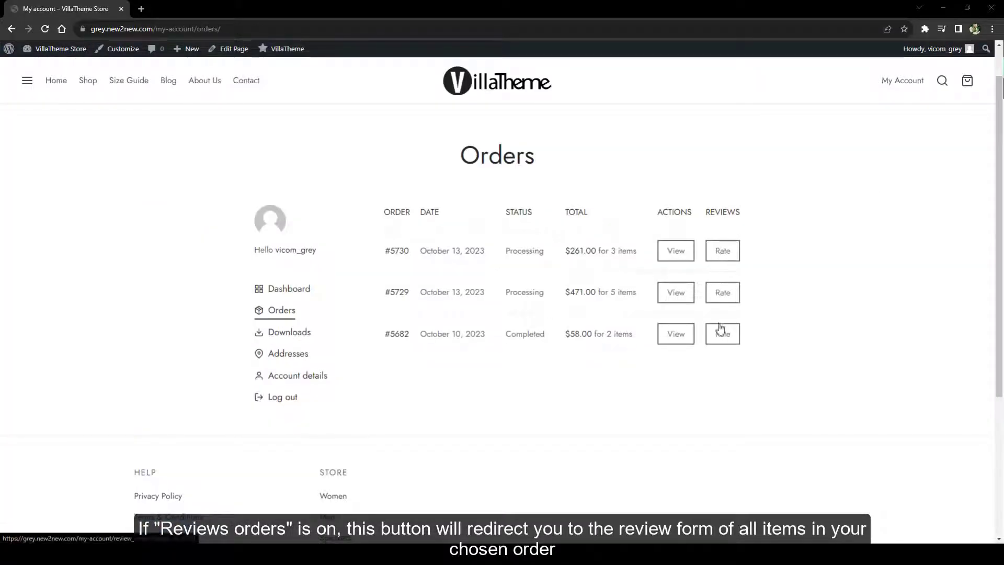
Open the review forms for orders #5730 and #5729
click(720, 251)
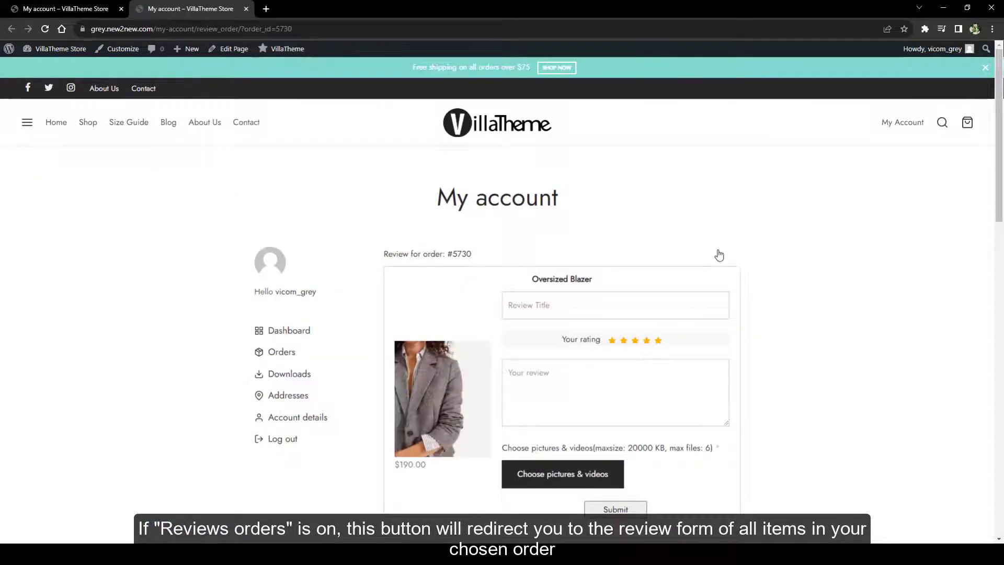
scroll(956, 258, down, 4)
scroll(957, 257, down, 10)
scroll(956, 258, up, 3)
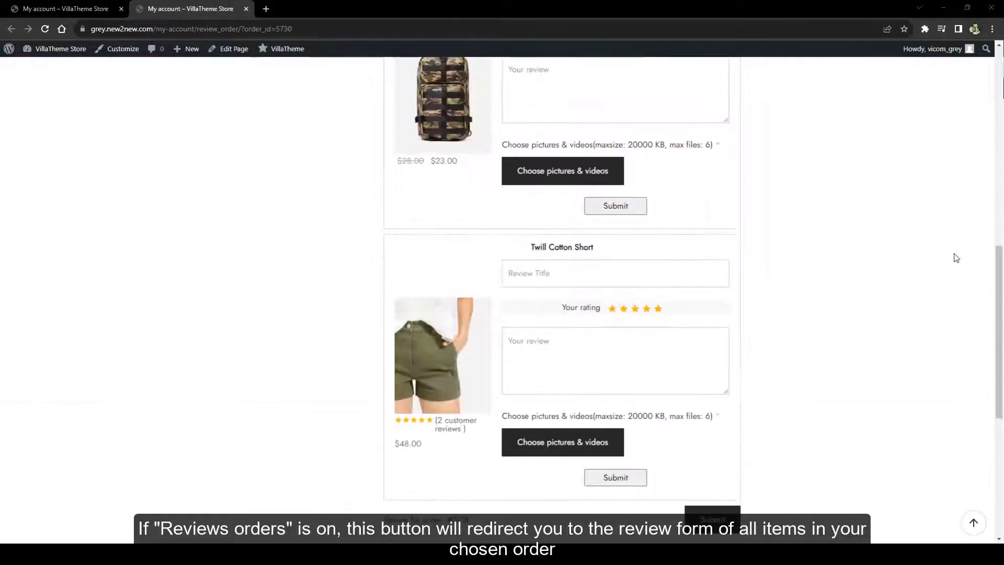
click(50, 7)
click(730, 291)
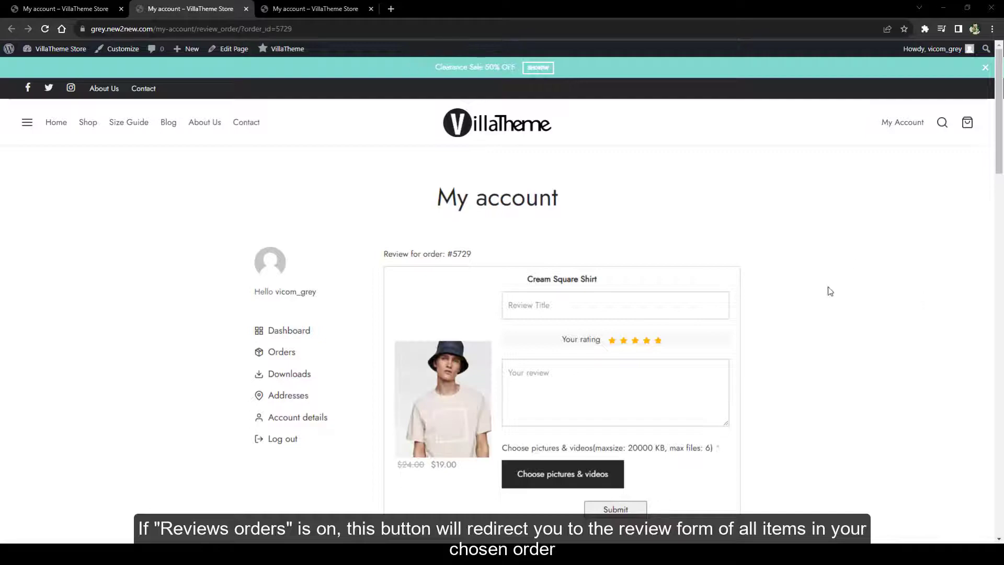
scroll(831, 292, down, 19)
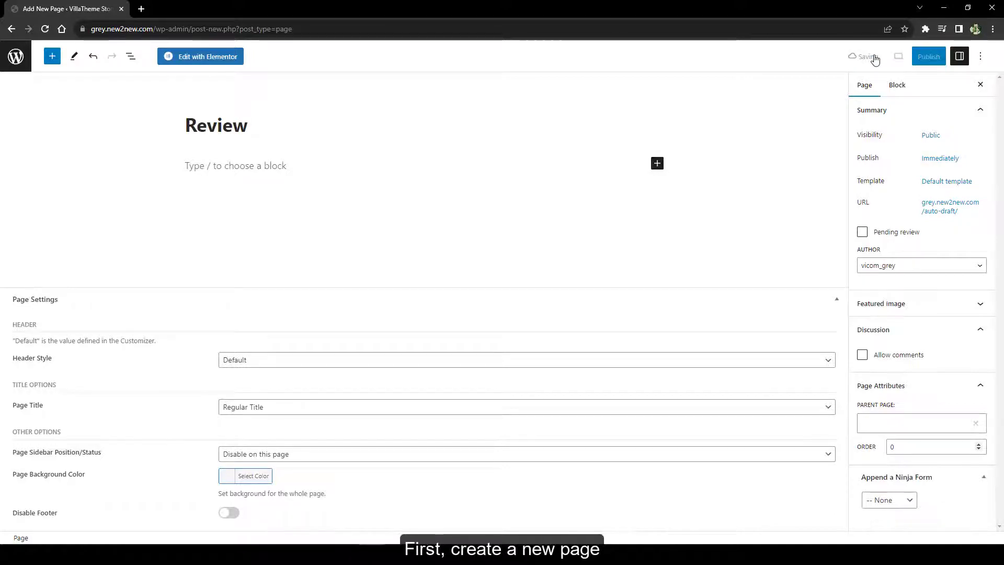
Open the Review page in Elementor and place a Rating widget found by searching 'review'
click(204, 56)
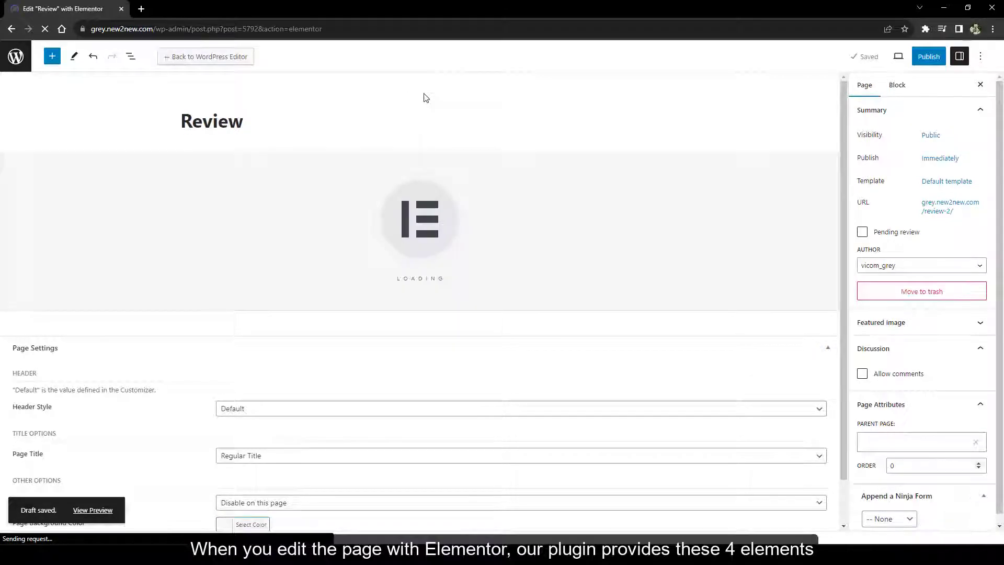
click(108, 94)
text(review)
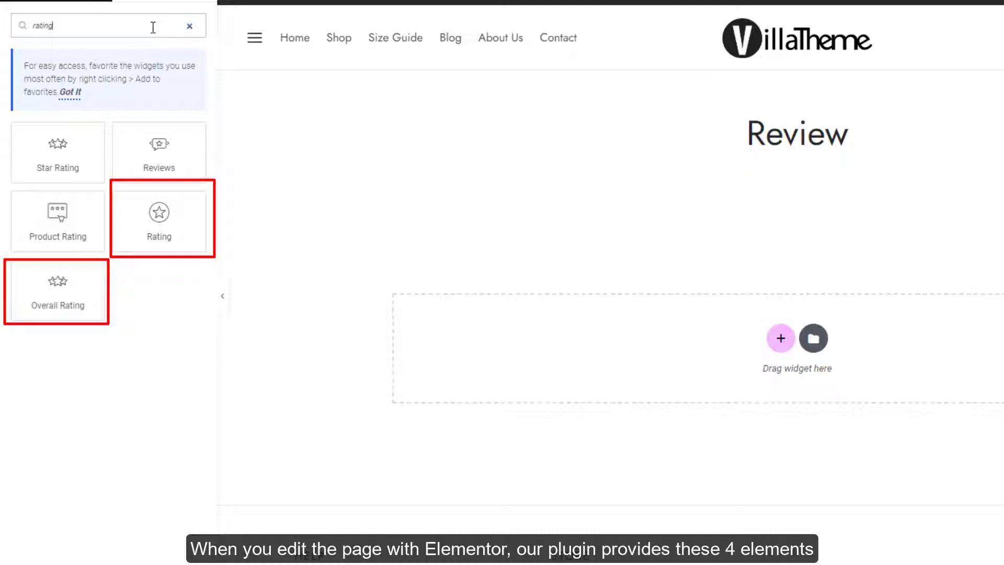
drag(172, 171, 688, 332)
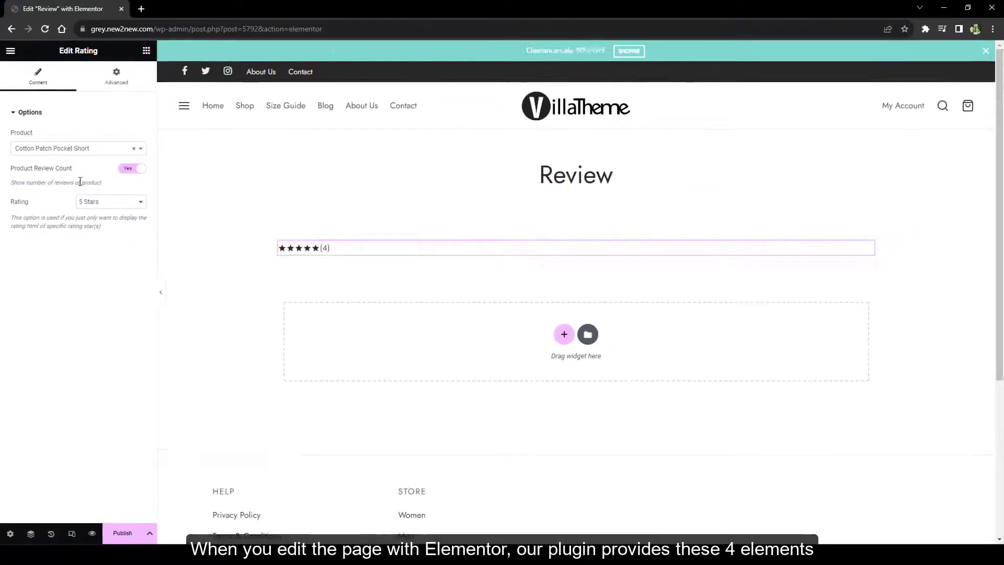
Add an Overall Rating widget and try its overall-rating-only and rating-count-only display types
click(146, 51)
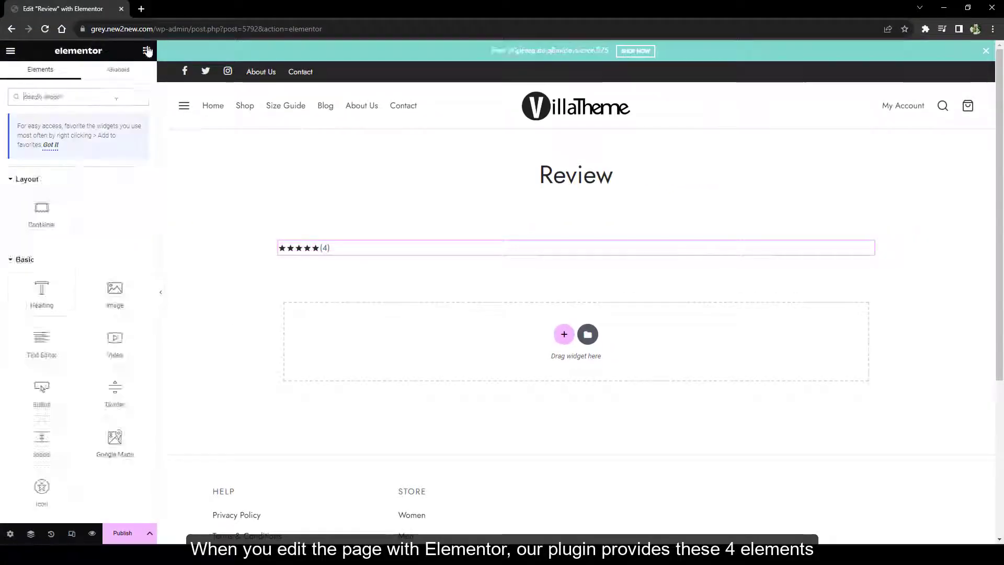
text(rating)
drag(42, 288, 452, 248)
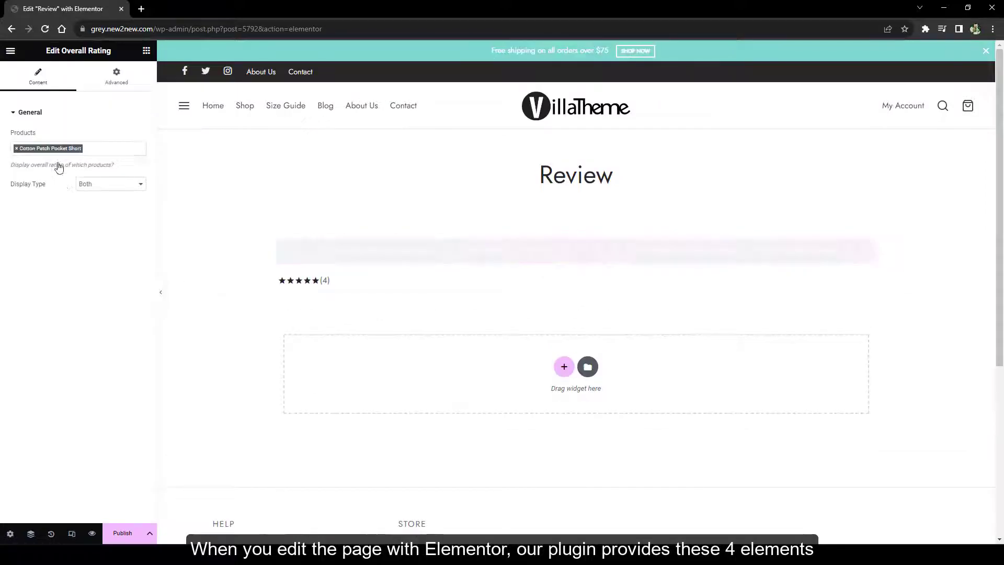
click(110, 184)
click(105, 195)
click(109, 184)
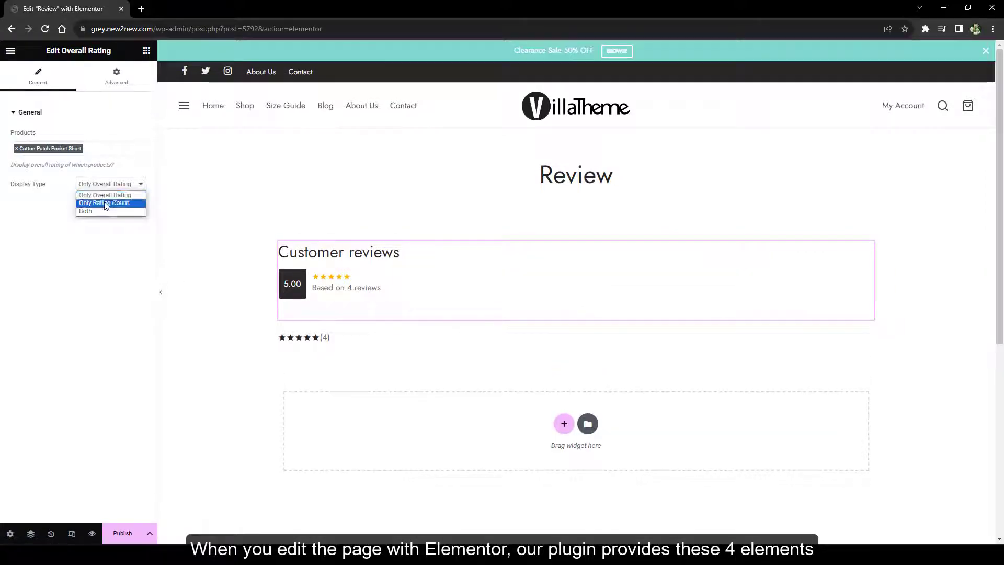
click(104, 202)
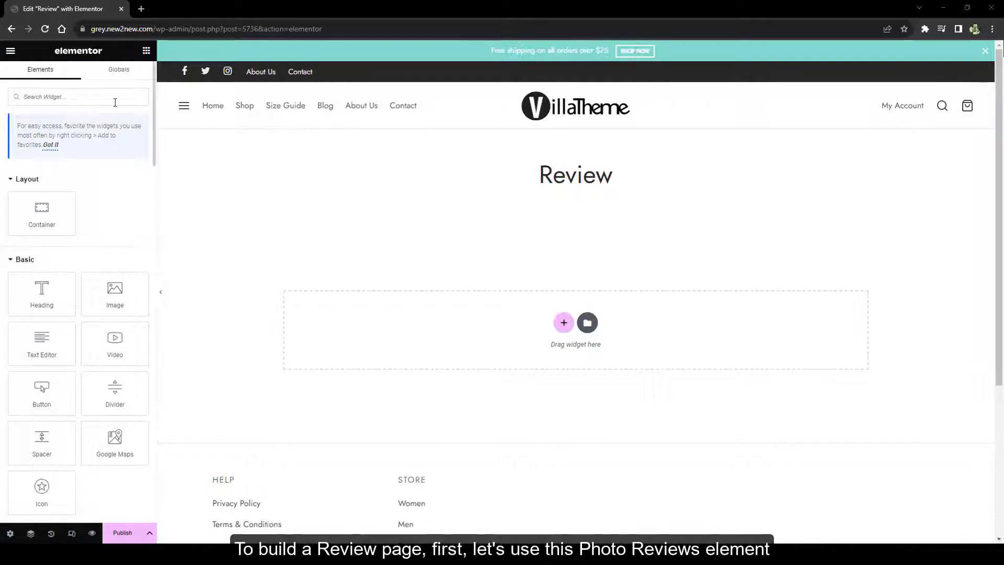
Add a Photo Reviews widget and a Review Form widget above it
text(review)
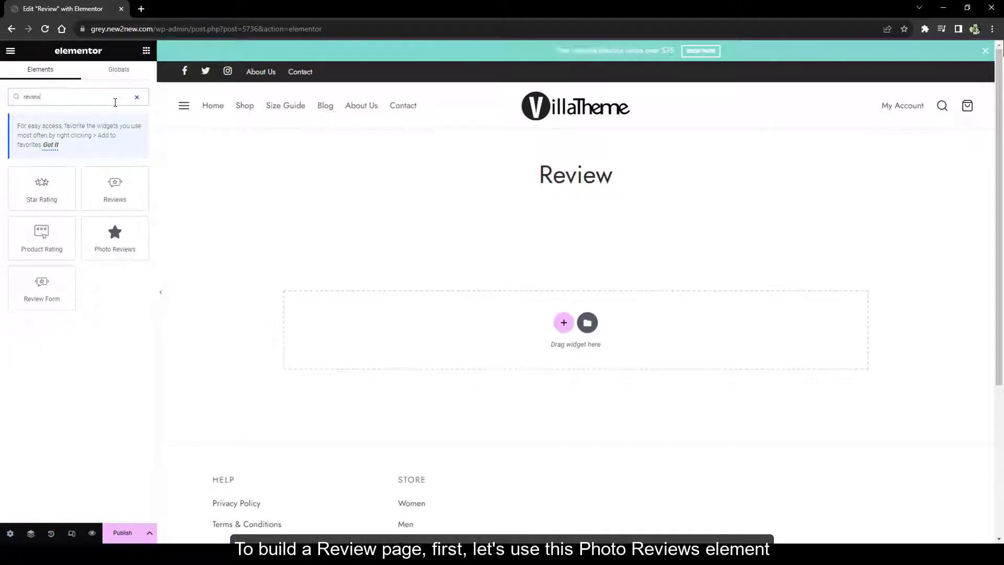
drag(115, 235, 411, 319)
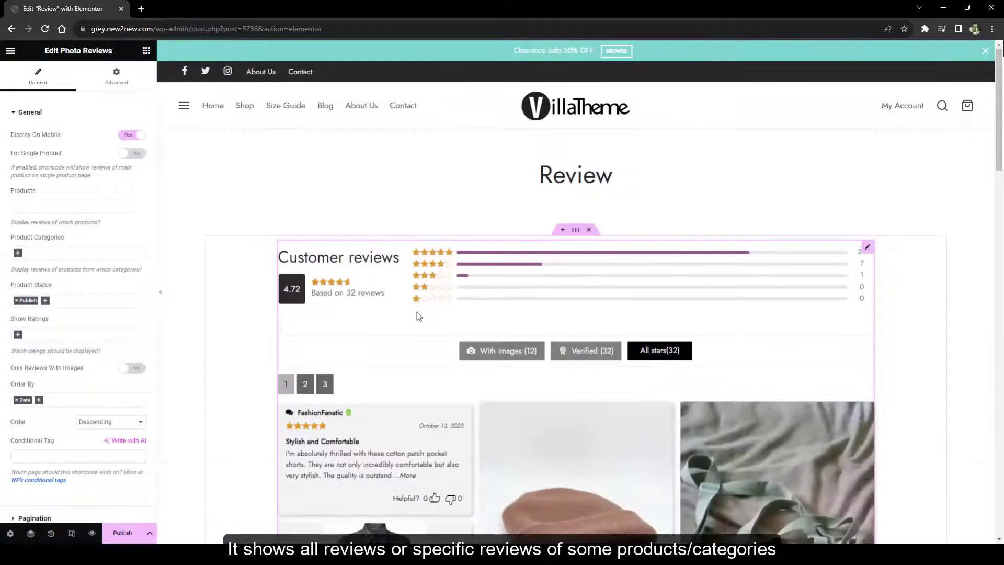
click(147, 51)
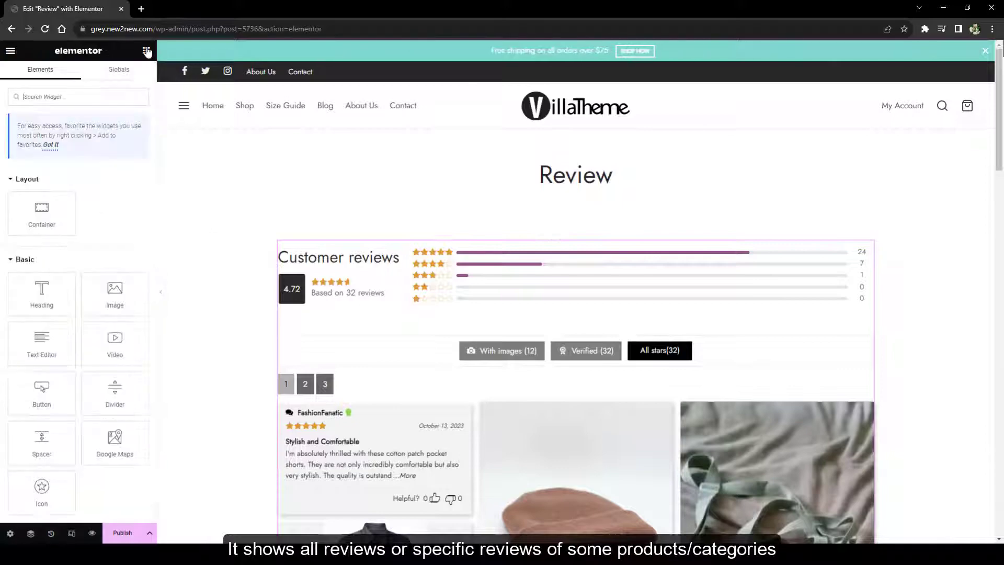
click(89, 96)
text(review)
drag(31, 271, 372, 246)
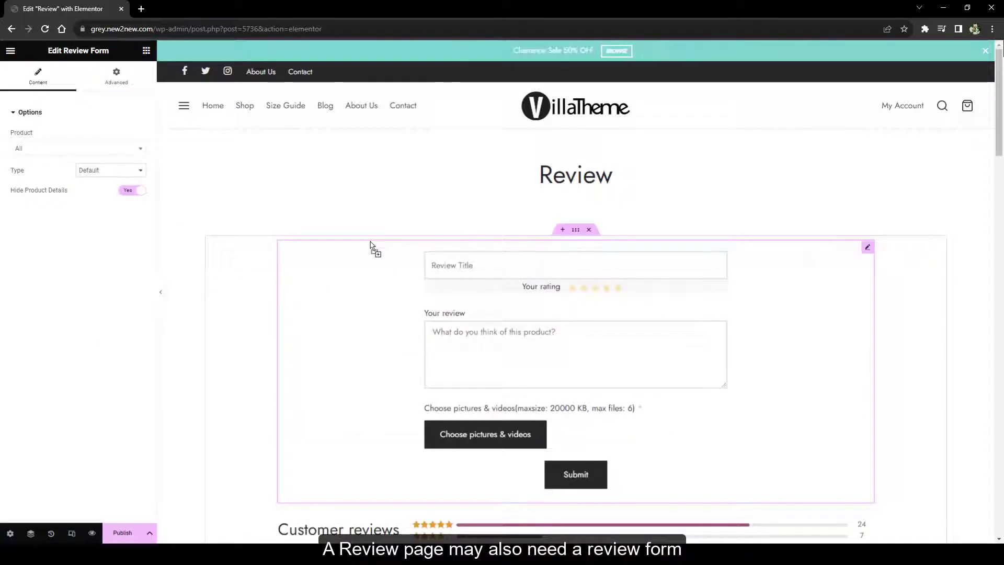
Assign the Review Form to Cashmere Carpenter Beanie, show product details, and make it a popup
click(58, 148)
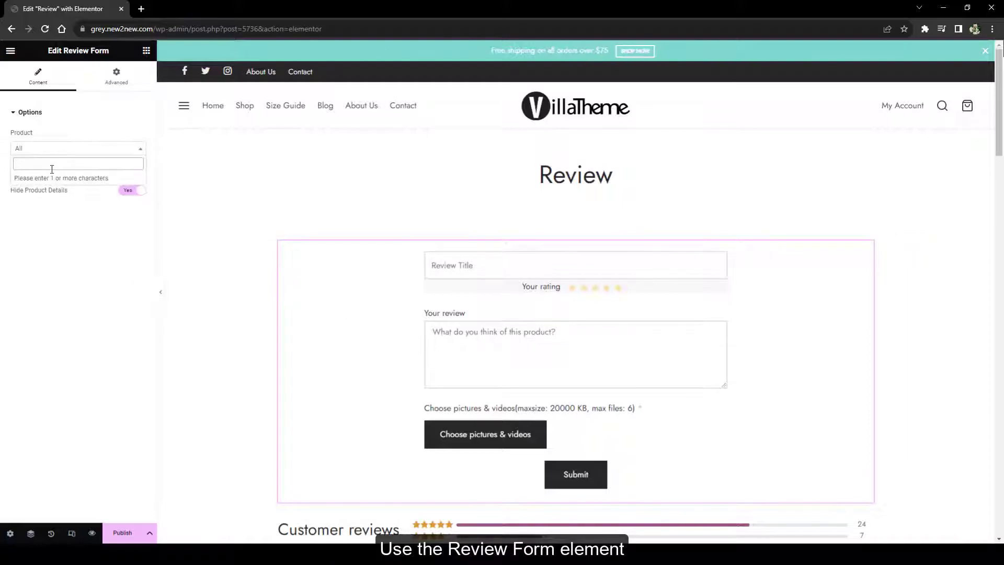
text(ca)
click(51, 173)
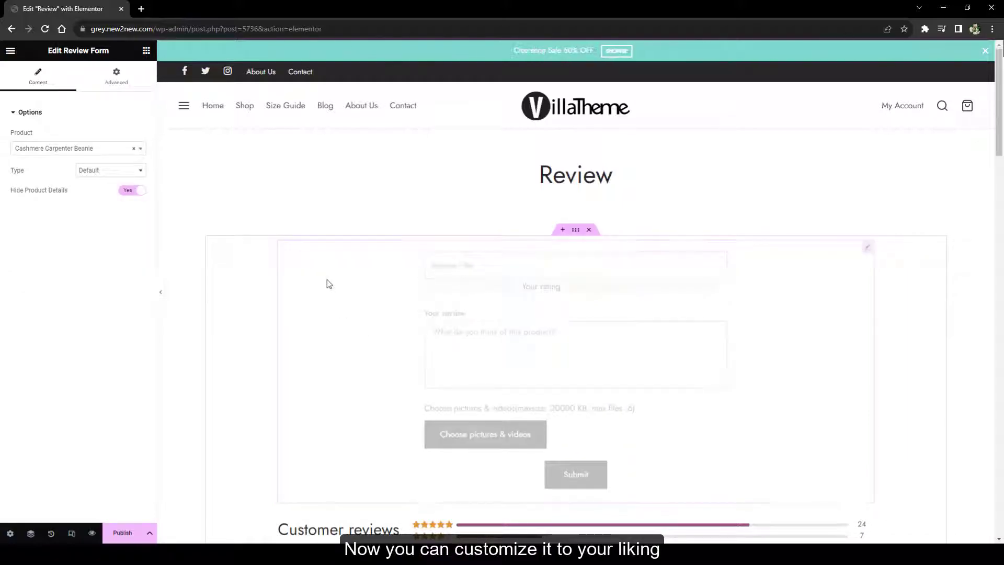
click(133, 192)
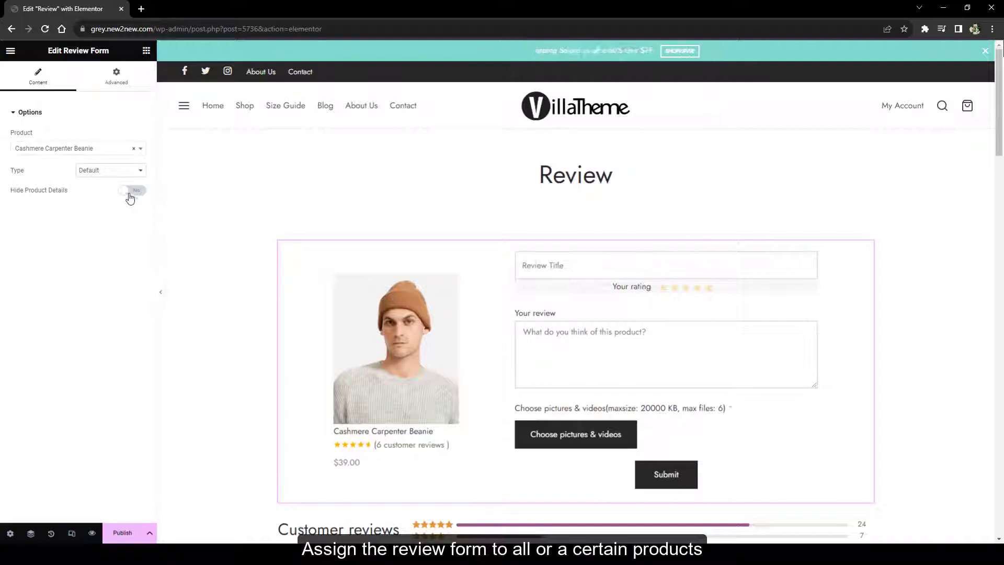
click(120, 170)
click(86, 190)
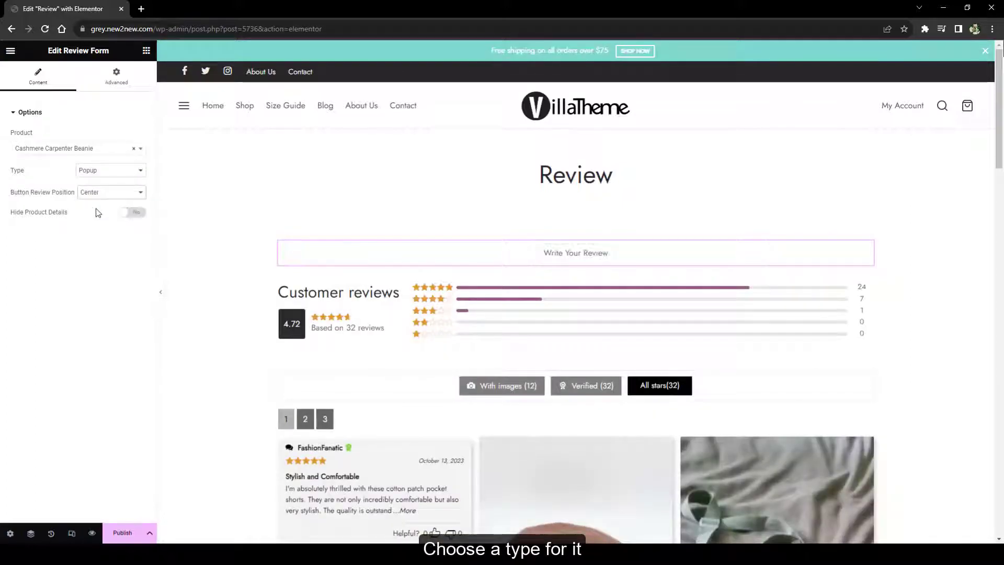
Preview the review popup, toggling Hide Product Details and leaving product details shown, then close it
click(569, 252)
click(133, 212)
click(553, 259)
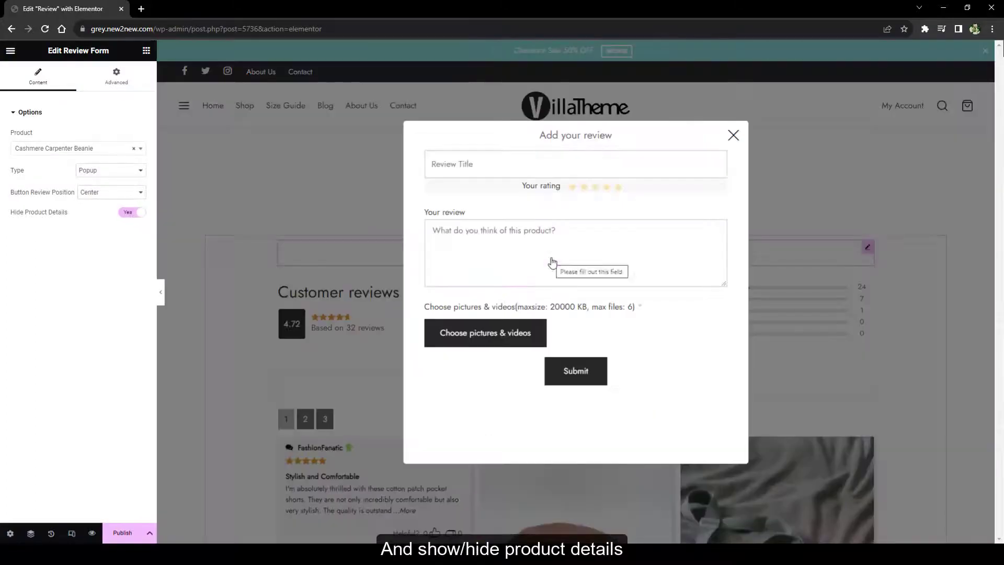
click(133, 212)
click(590, 262)
click(801, 135)
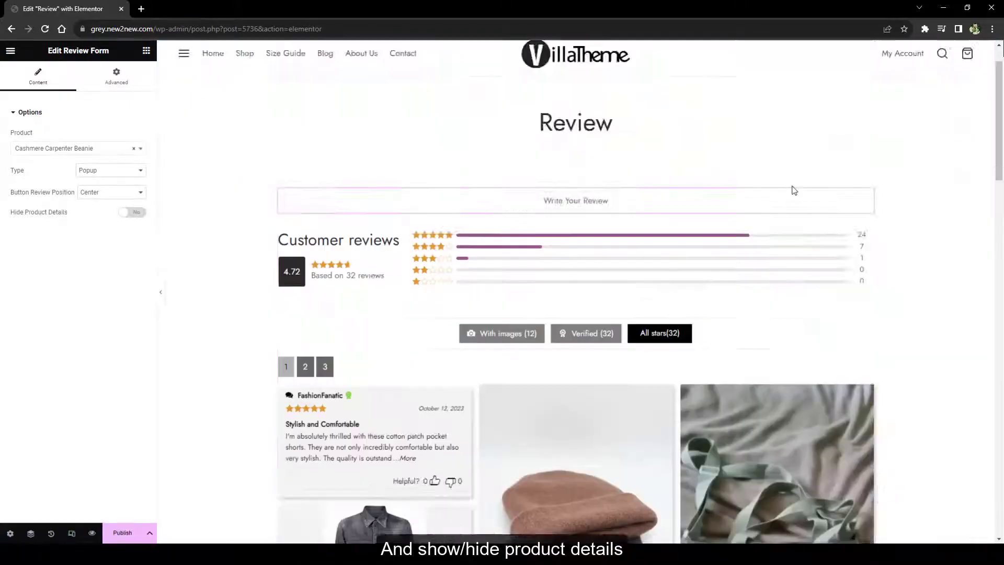
scroll(787, 190, down, 4)
scroll(575, 261, up, 2)
Test the Photo Reviews single-product, product limit, star rating and images-only options, leaving all reviews shown
click(371, 211)
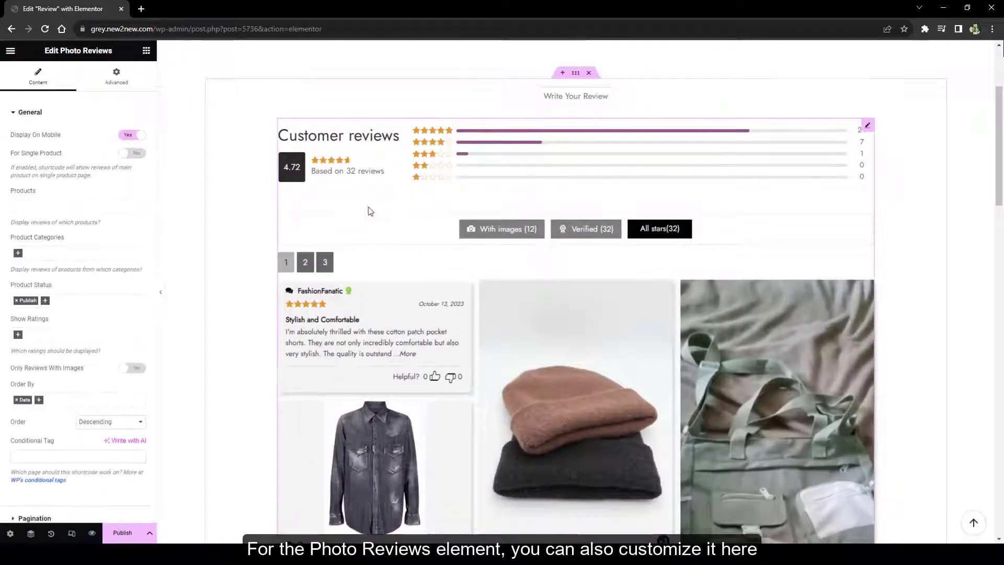
click(133, 153)
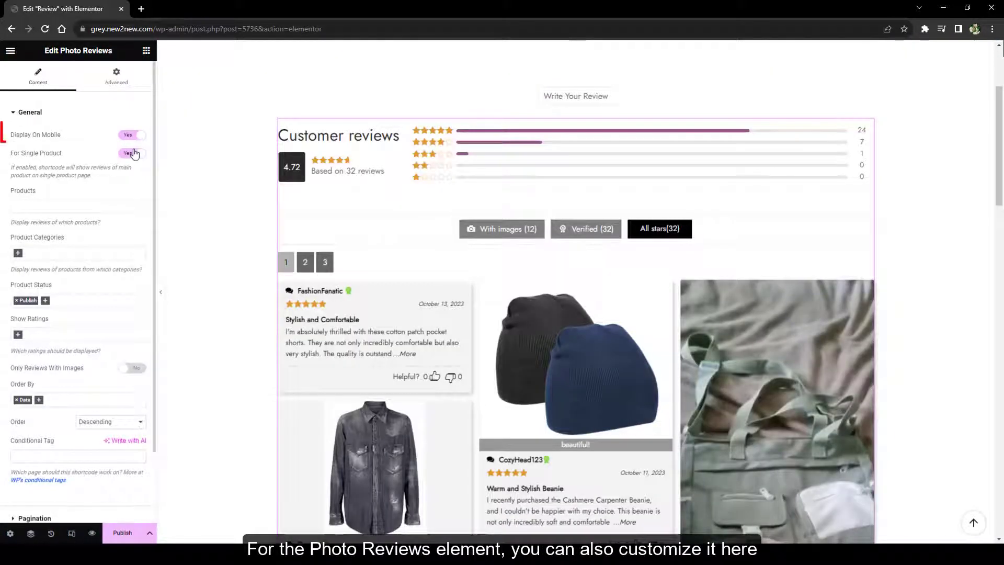
click(134, 153)
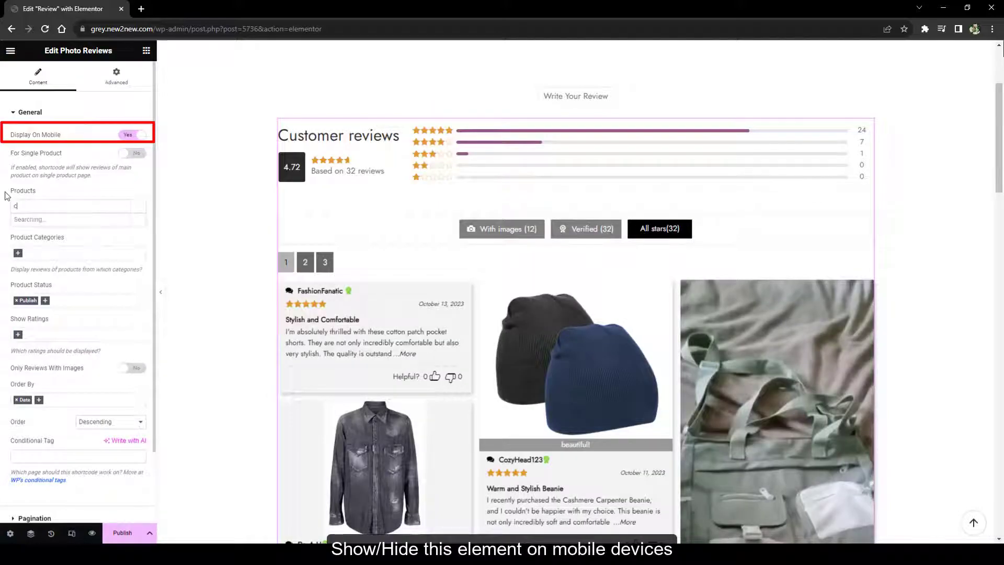
click(37, 220)
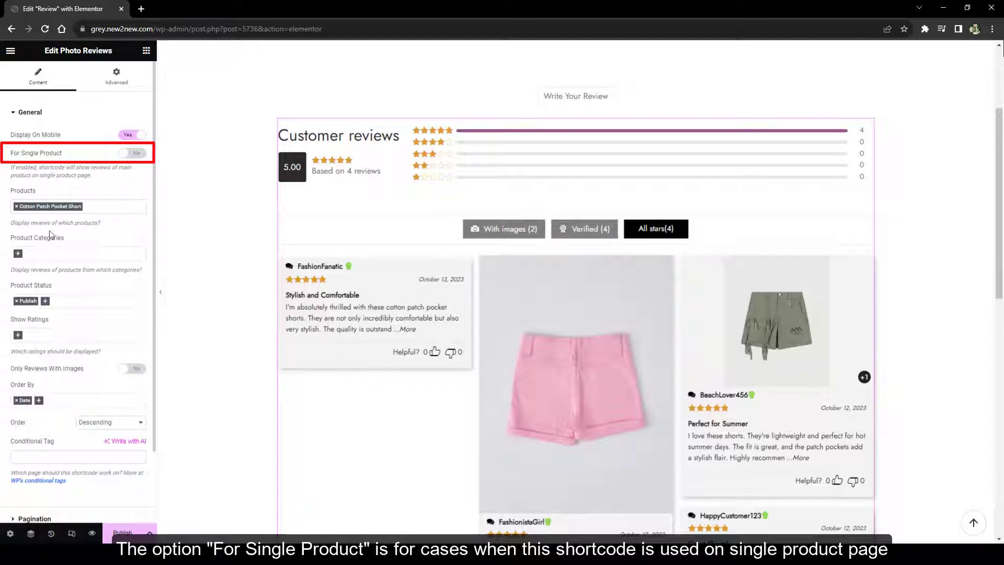
click(16, 207)
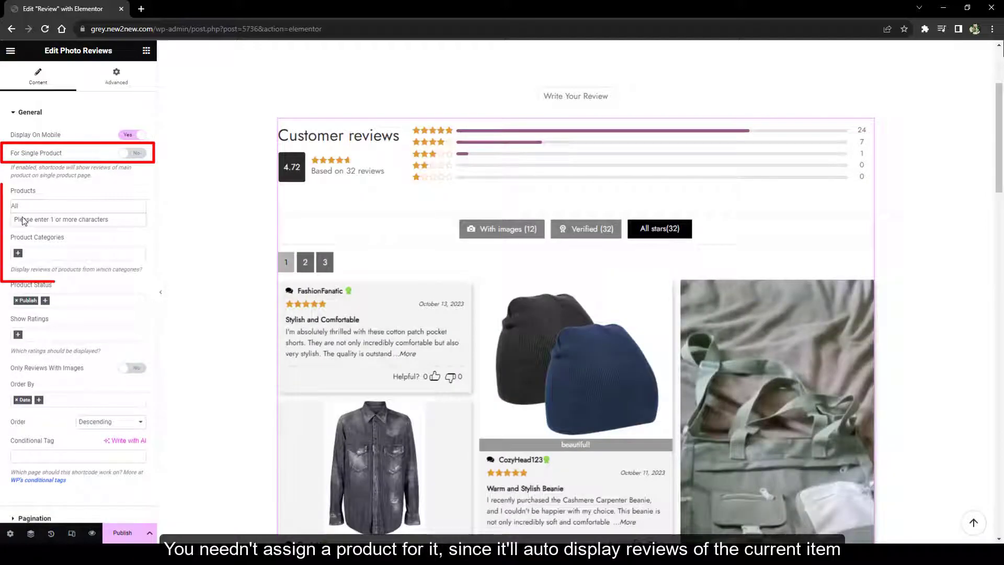
click(56, 334)
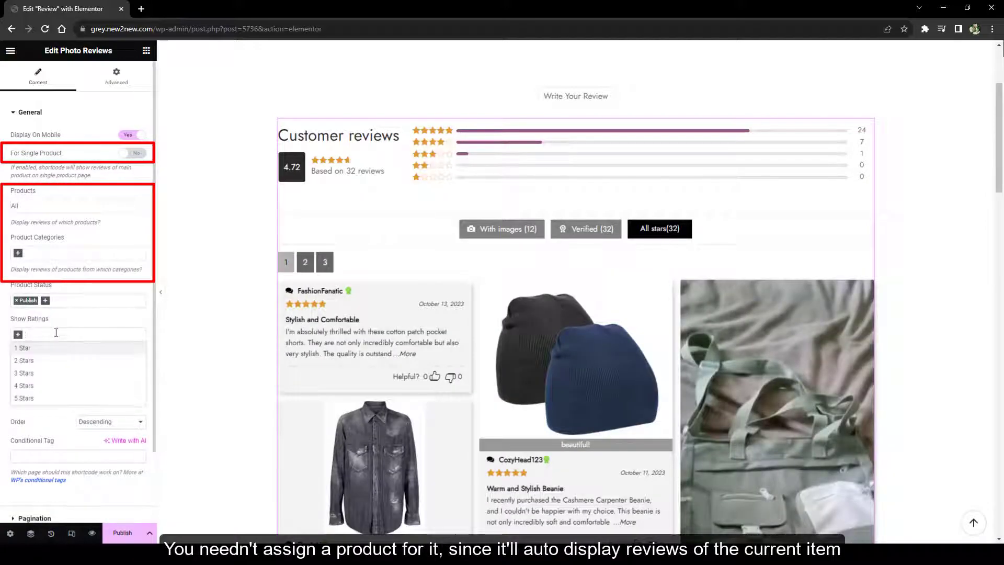
click(56, 334)
click(132, 368)
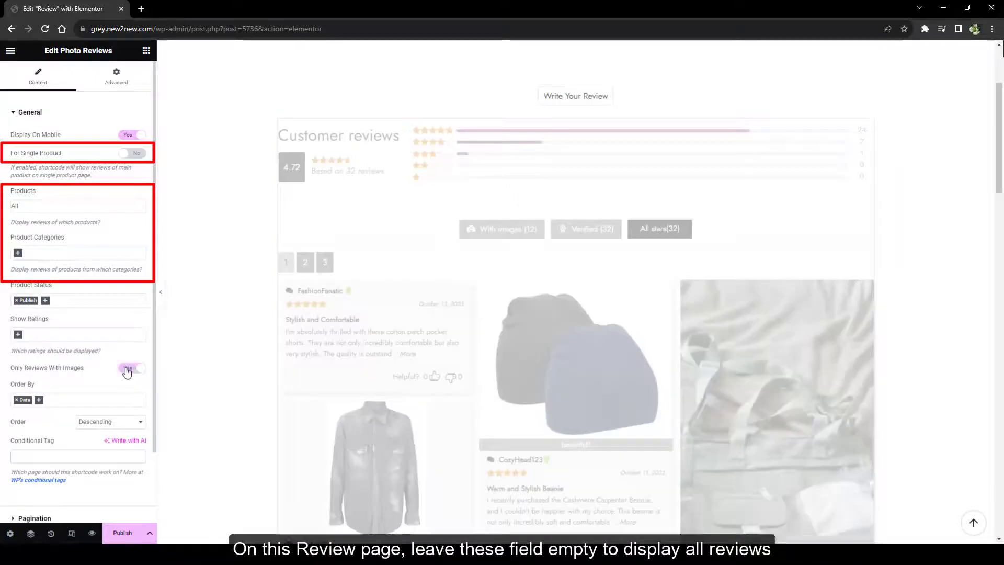
scroll(274, 406, down, 3)
click(134, 368)
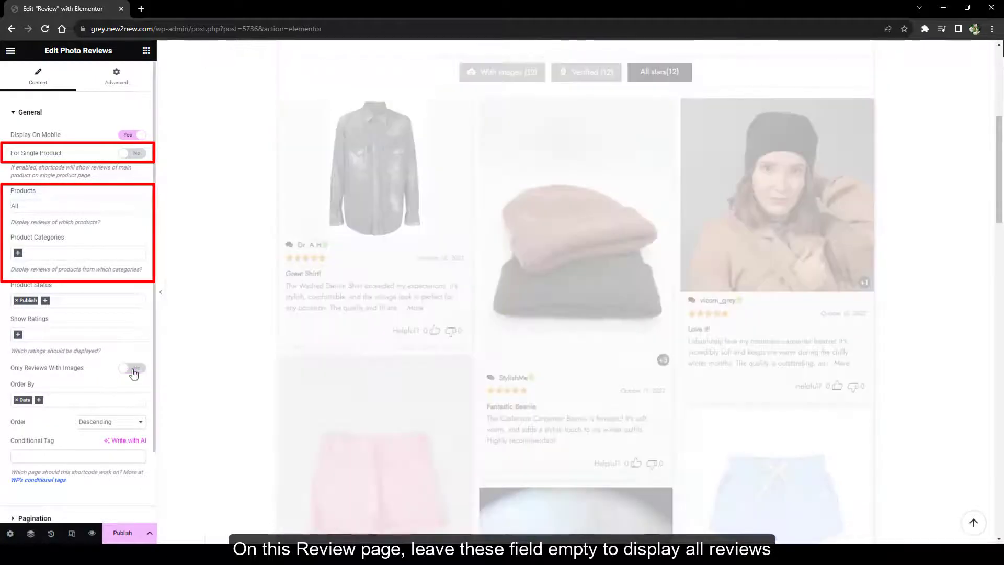
Keep sorting by Date and set the sort direction to newest first
click(57, 400)
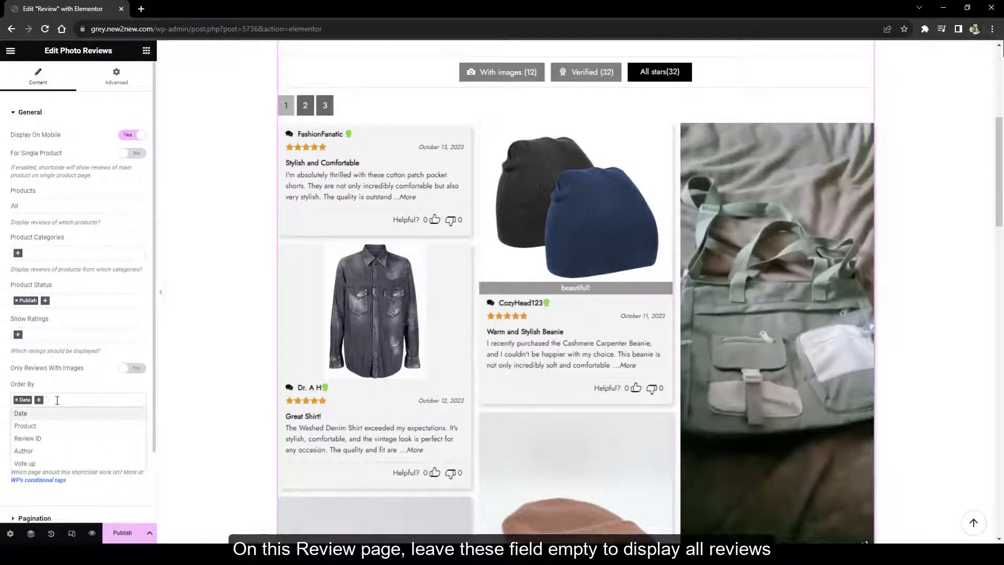
click(57, 400)
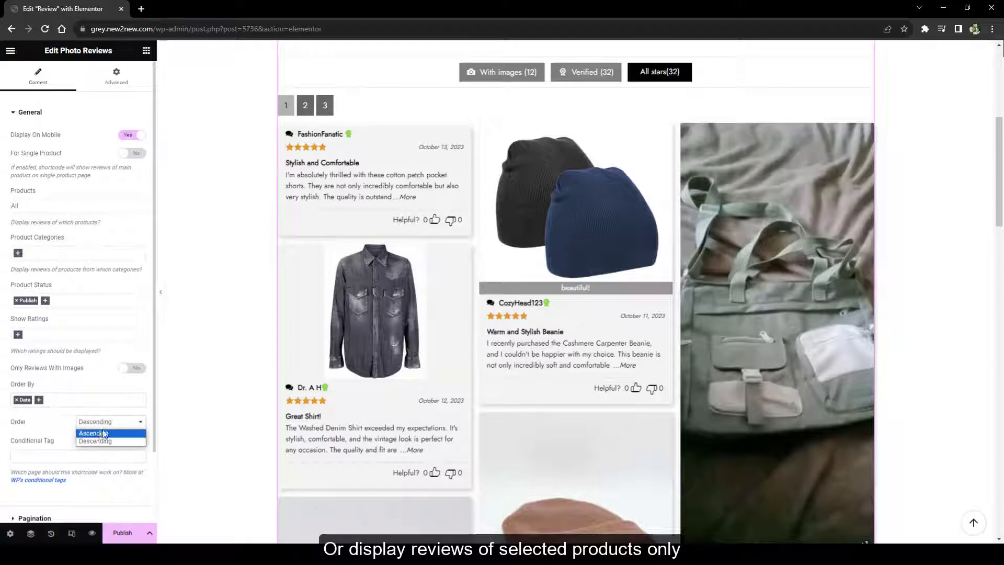
click(103, 433)
click(100, 426)
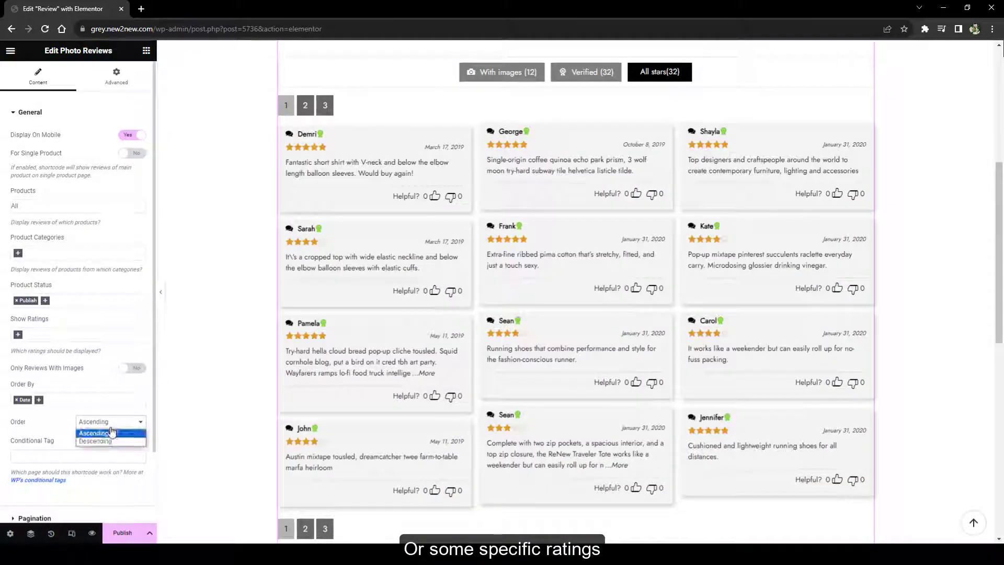
click(100, 441)
Enable Ajax Pagination at position Right with a Loadmore Button, and load more reviews in preview
click(71, 518)
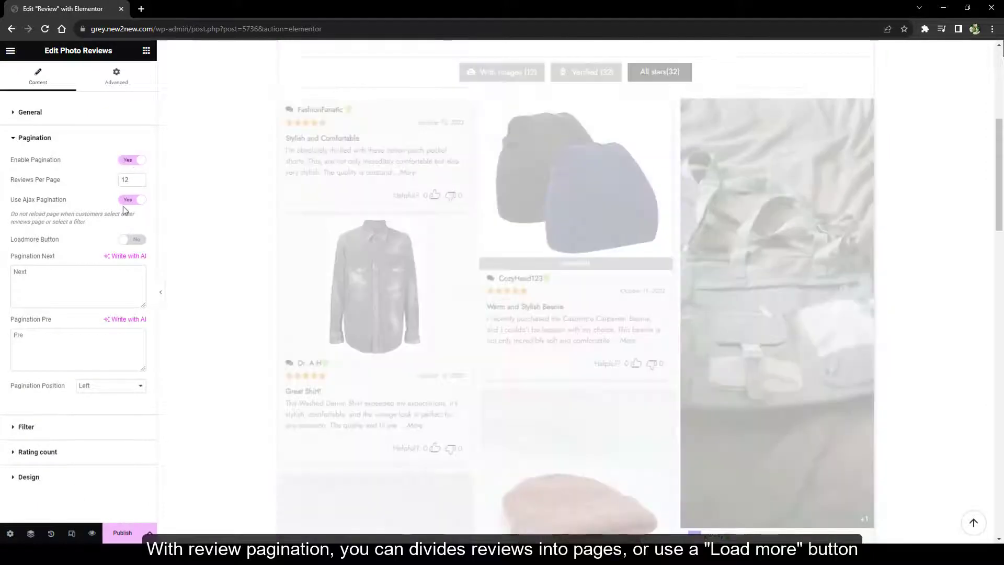
click(130, 201)
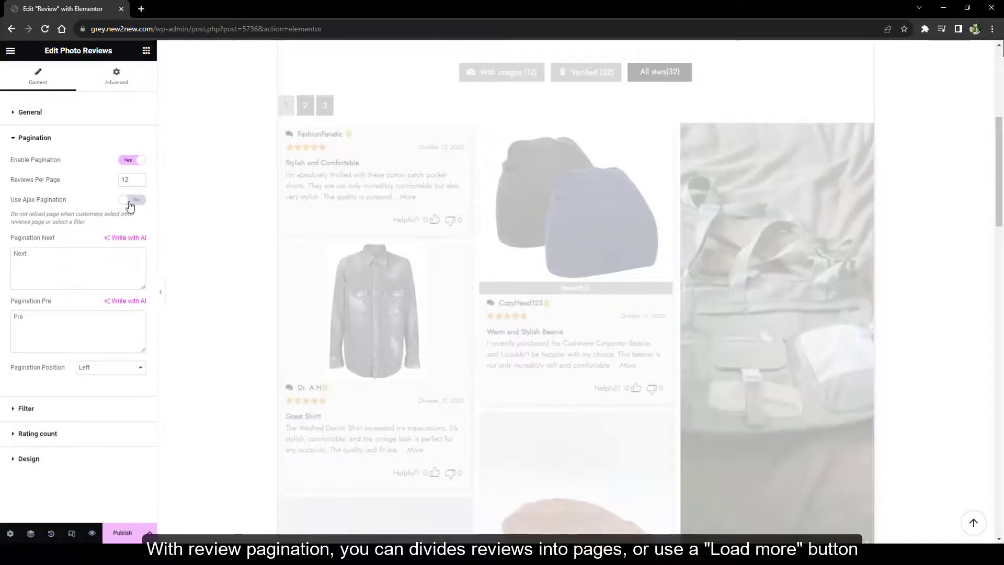
click(110, 367)
click(100, 388)
click(110, 367)
click(99, 398)
click(131, 200)
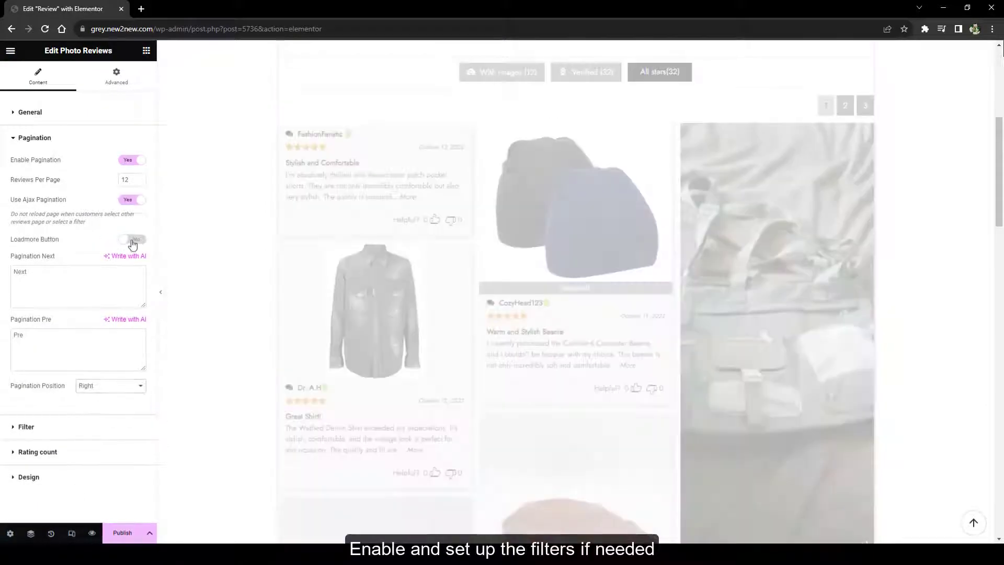
click(133, 241)
scroll(578, 366, down, 10)
click(578, 365)
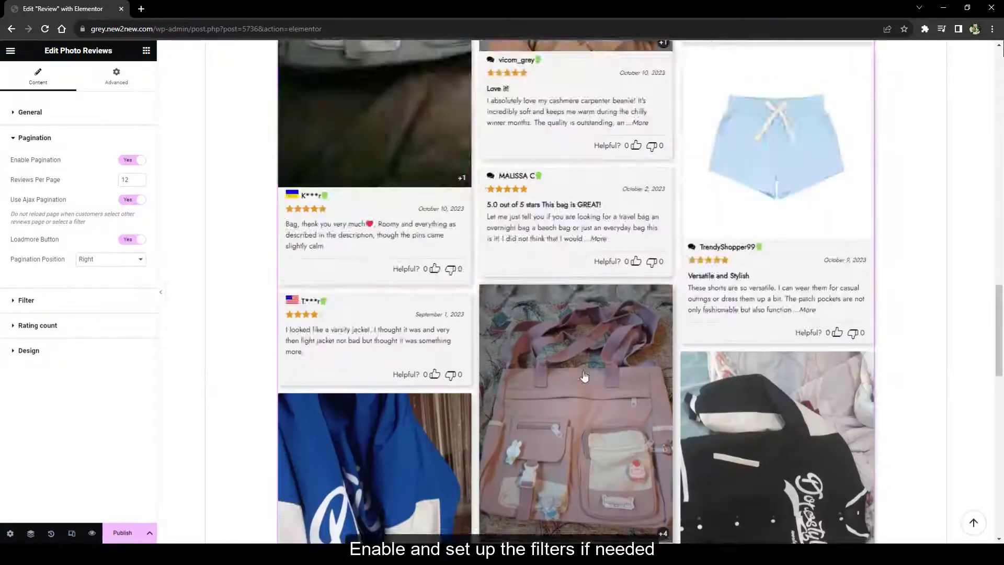
scroll(584, 377, down, 10)
click(581, 453)
scroll(586, 454, down, 10)
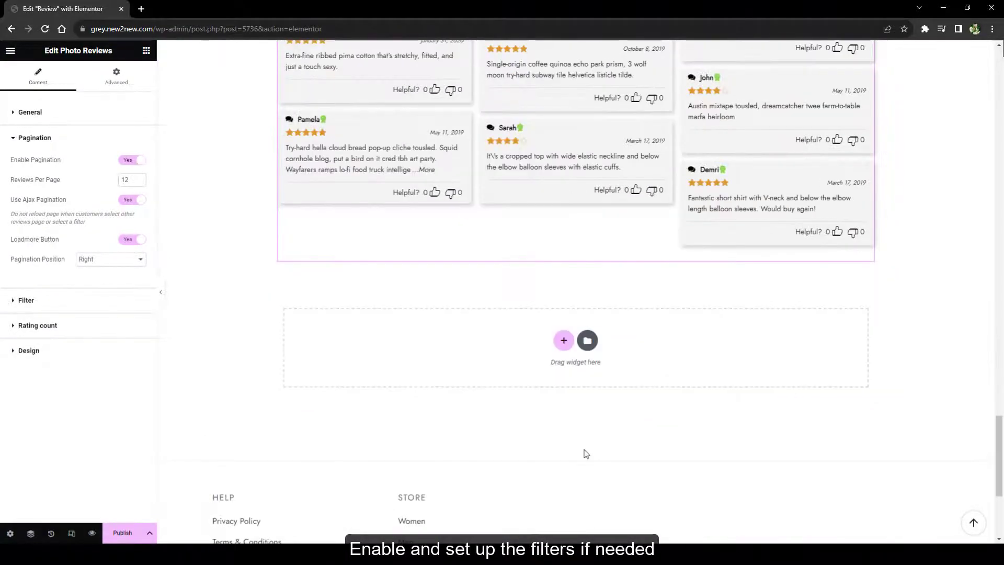
Keep review filters on with no preselected filters, All Stars default, and no background colour
click(50, 300)
scroll(203, 263, up, 15)
click(132, 186)
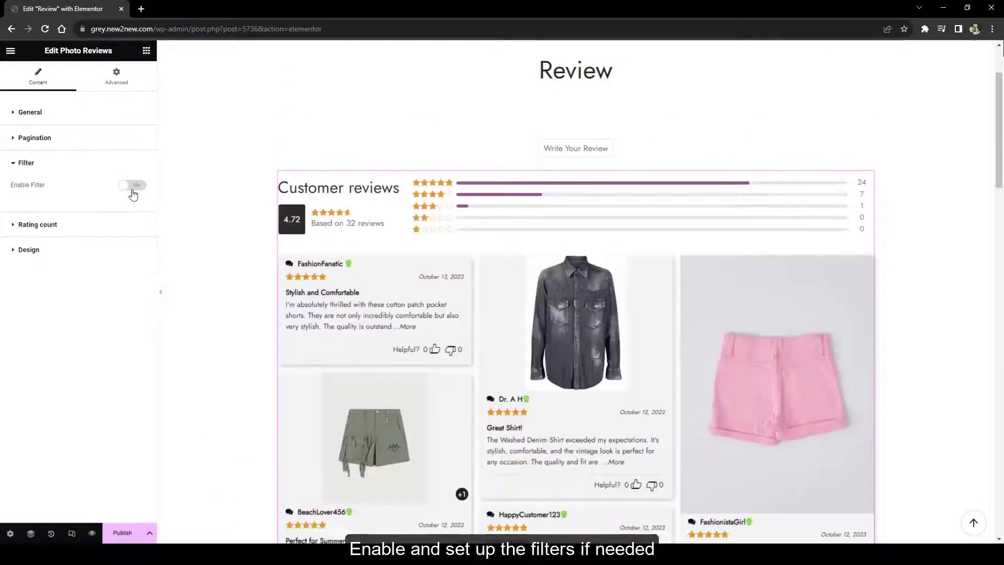
click(132, 186)
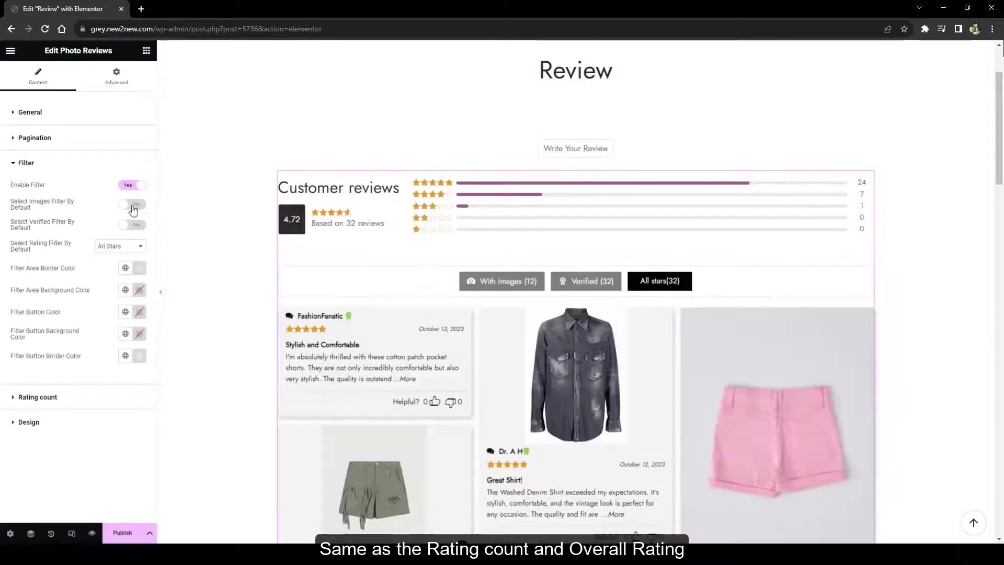
click(133, 209)
click(133, 226)
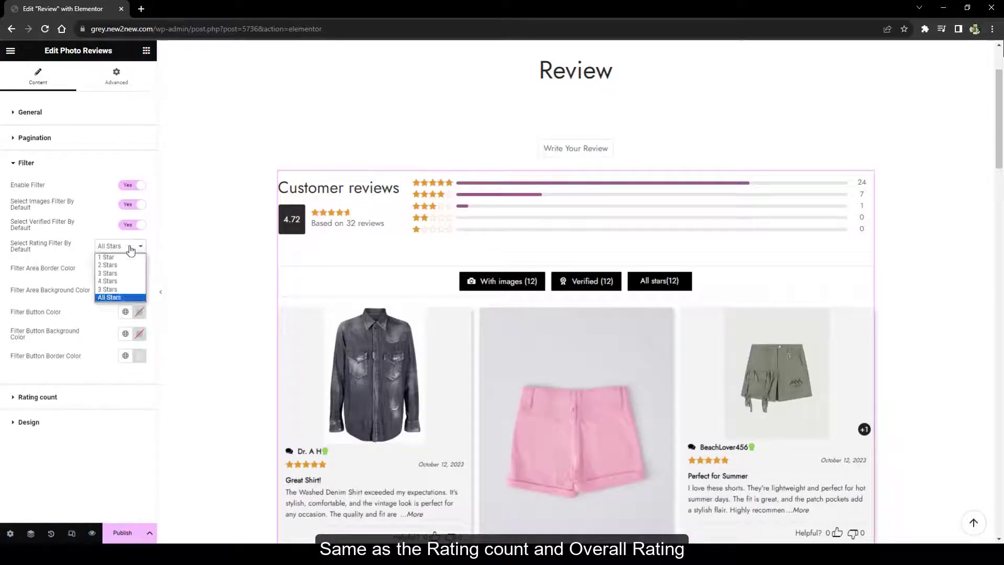
click(118, 284)
click(133, 205)
click(128, 226)
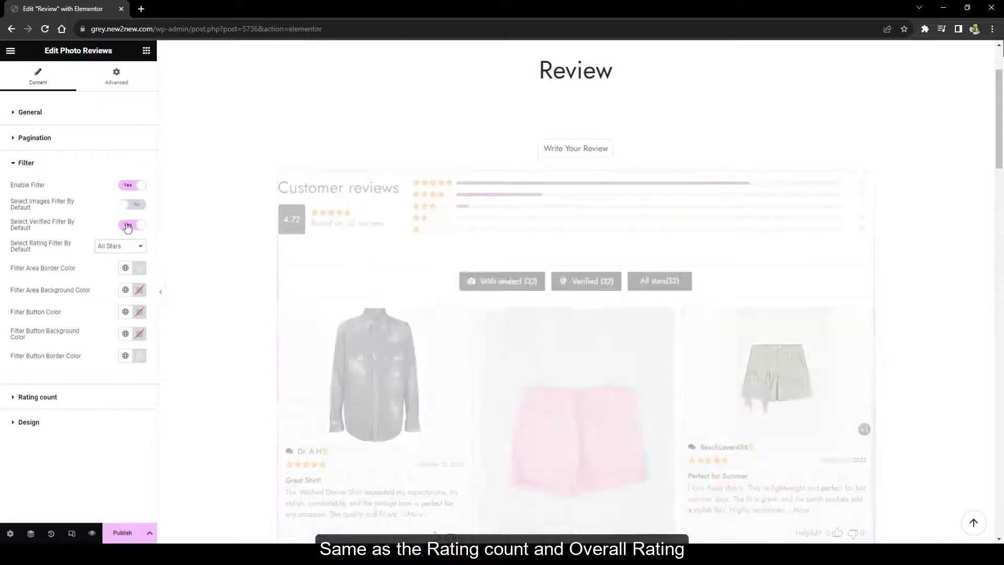
click(139, 267)
click(170, 311)
click(139, 290)
click(156, 350)
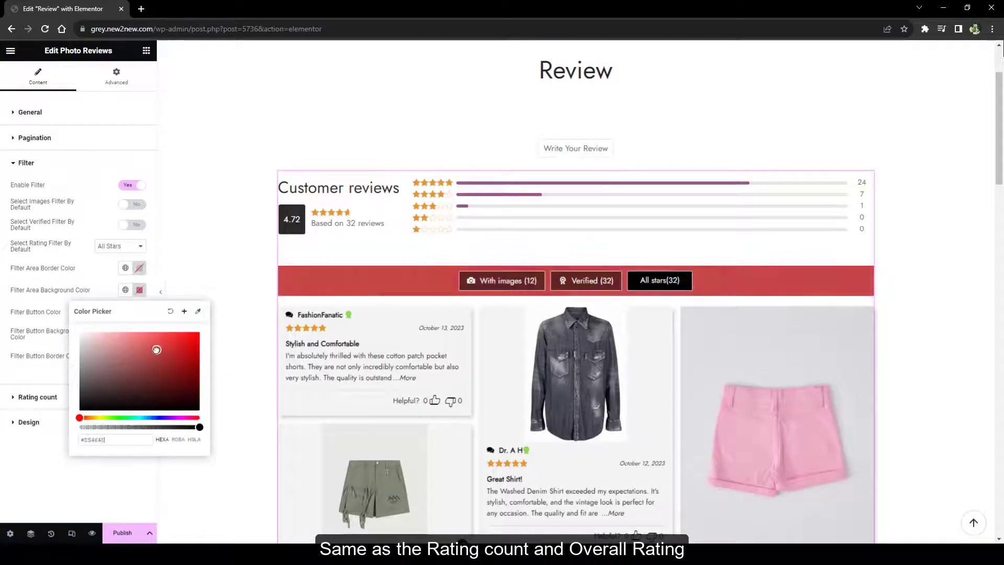
click(170, 311)
Keep the rating count bars shown and colour them pink
click(79, 398)
click(132, 210)
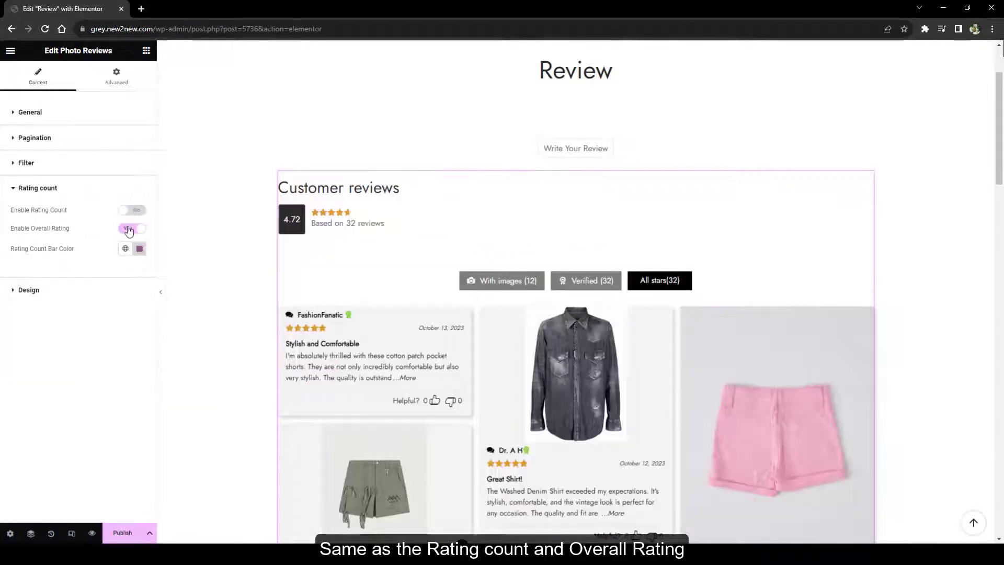
click(133, 210)
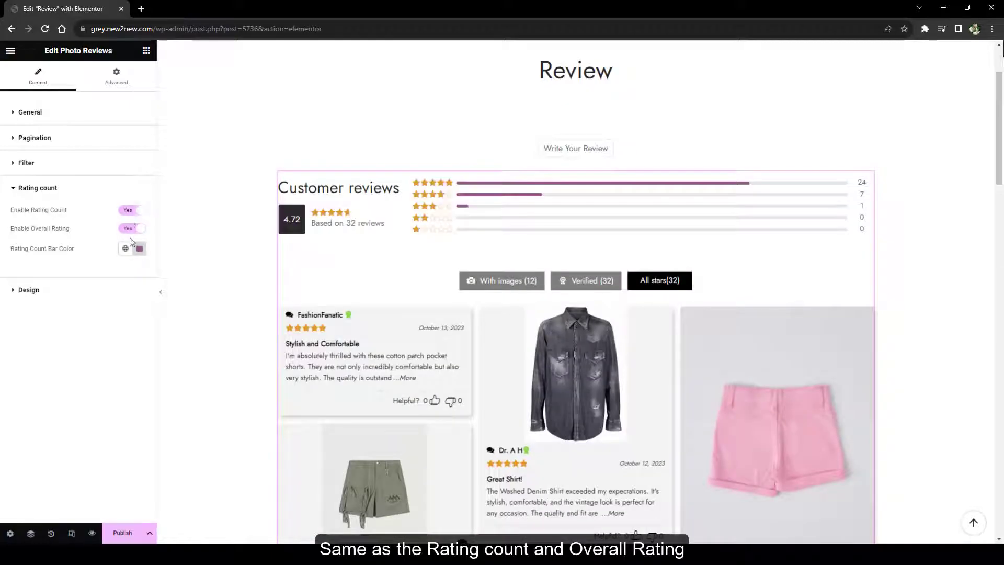
click(140, 249)
click(161, 289)
Try a list layout and below-thumbnail image popups on the denim shirt and pink shorts reviews
click(29, 289)
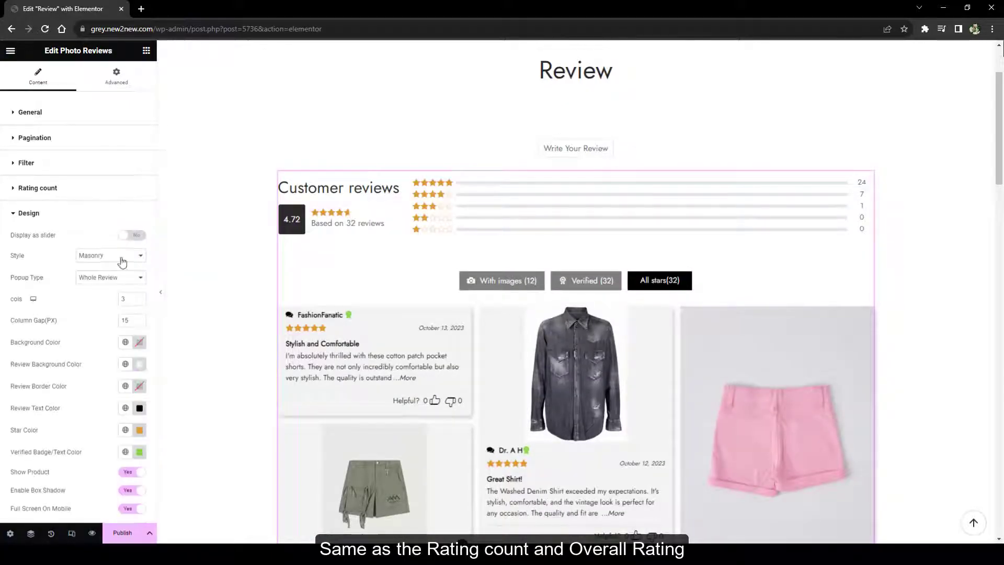
click(104, 275)
scroll(575, 287, down, 3)
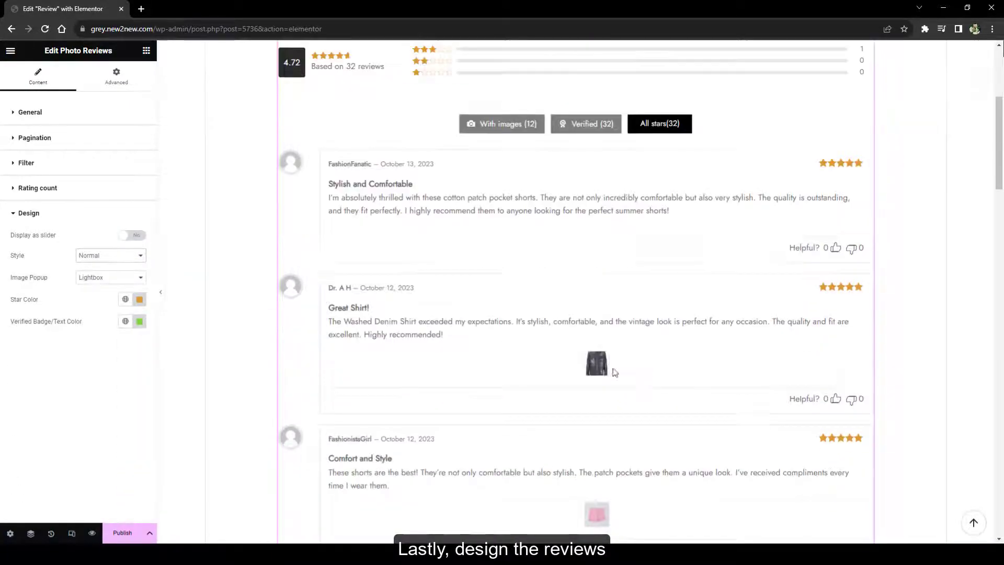
click(597, 363)
click(438, 191)
click(110, 277)
click(94, 291)
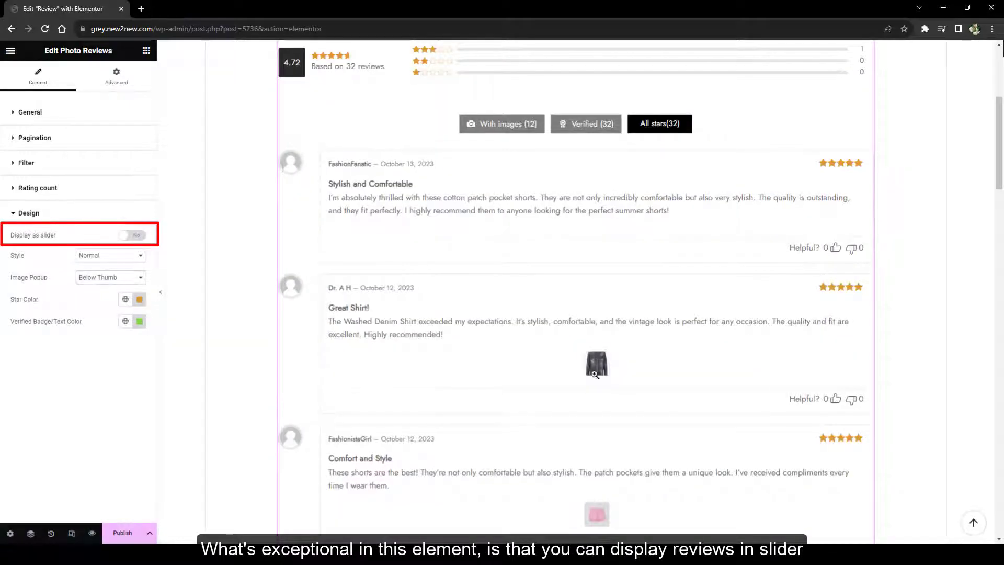
scroll(597, 314, down, 3)
click(597, 206)
click(597, 356)
click(743, 392)
Switch back to masonry layout and test image-only popups, settling on Whole Review popups
click(110, 255)
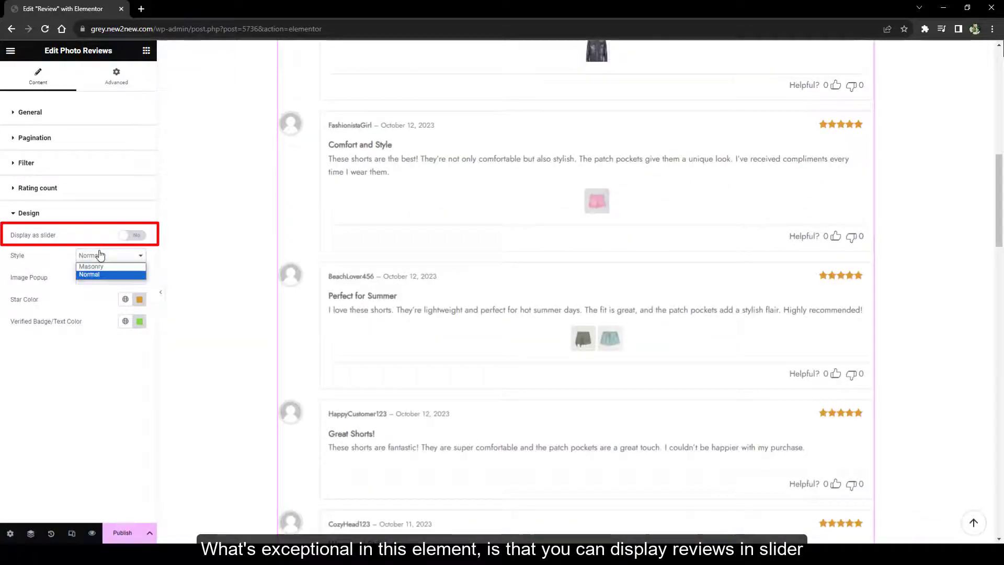
click(92, 267)
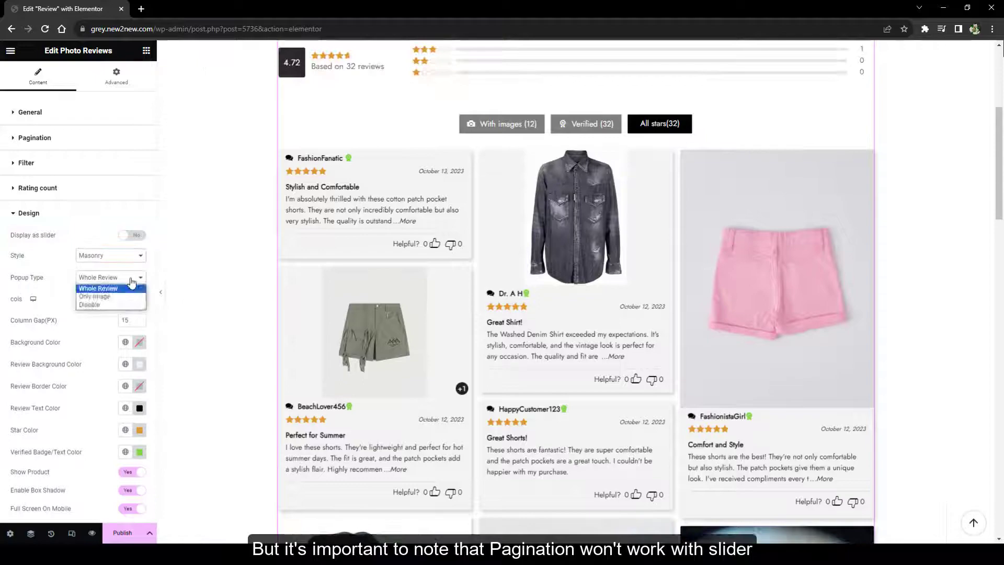
click(99, 288)
click(575, 217)
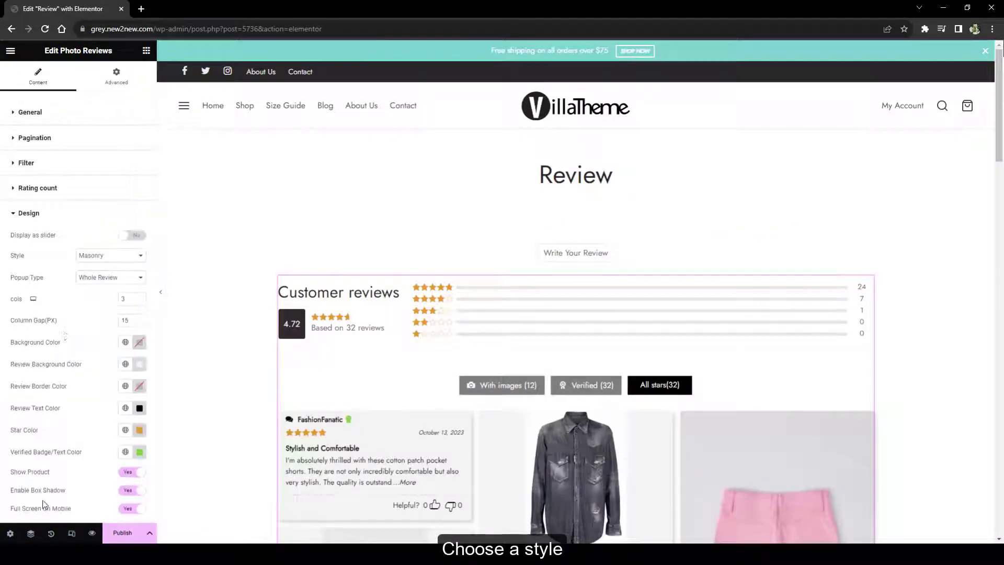
click(110, 277)
click(94, 294)
scroll(602, 334, down, 3)
click(594, 334)
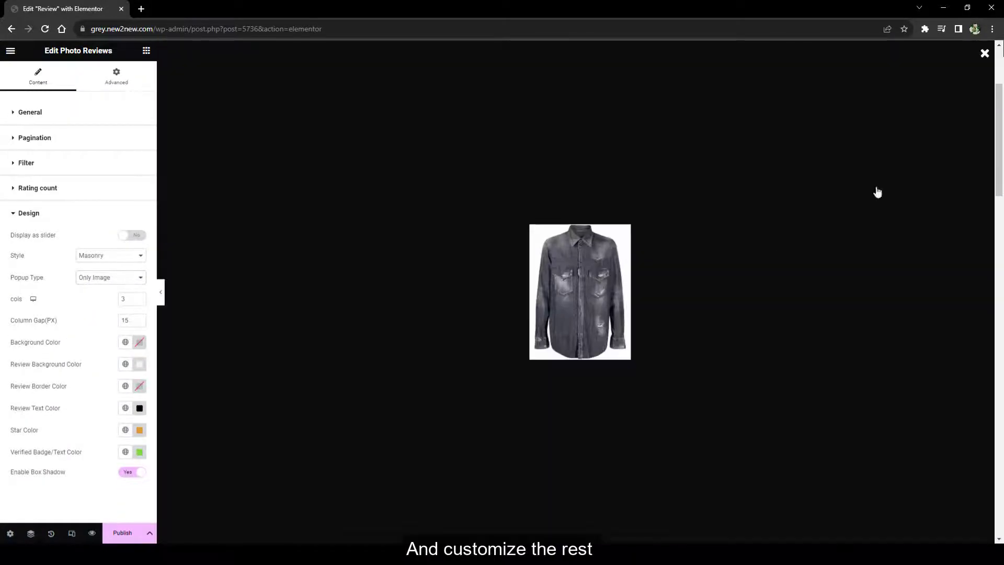
click(878, 193)
click(110, 278)
click(99, 287)
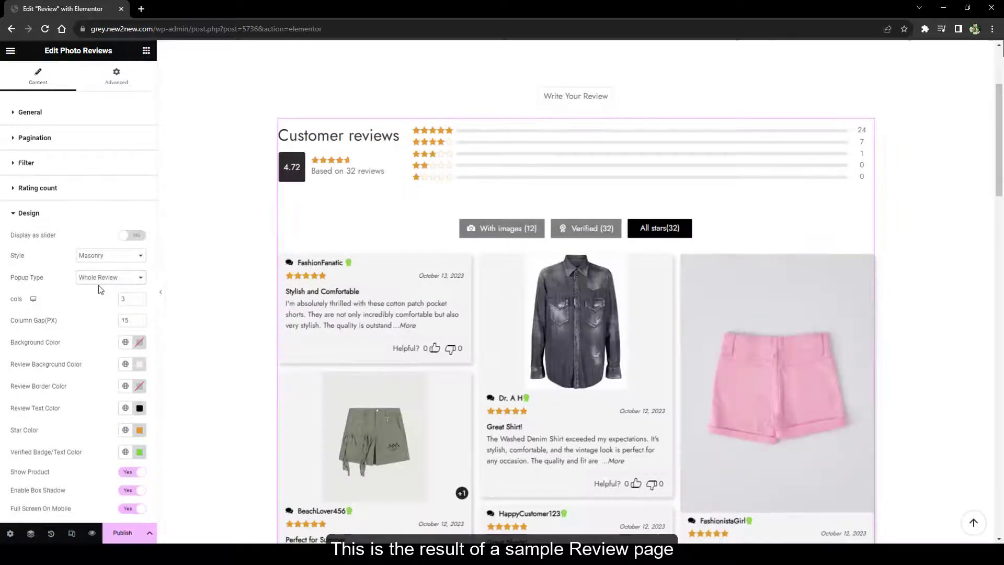
Try a 50 column gap and red backgrounds, then revert them to the originals
double_click(125, 320)
text(50)
key(ctrl+z)
click(140, 342)
click(152, 412)
click(139, 364)
click(190, 442)
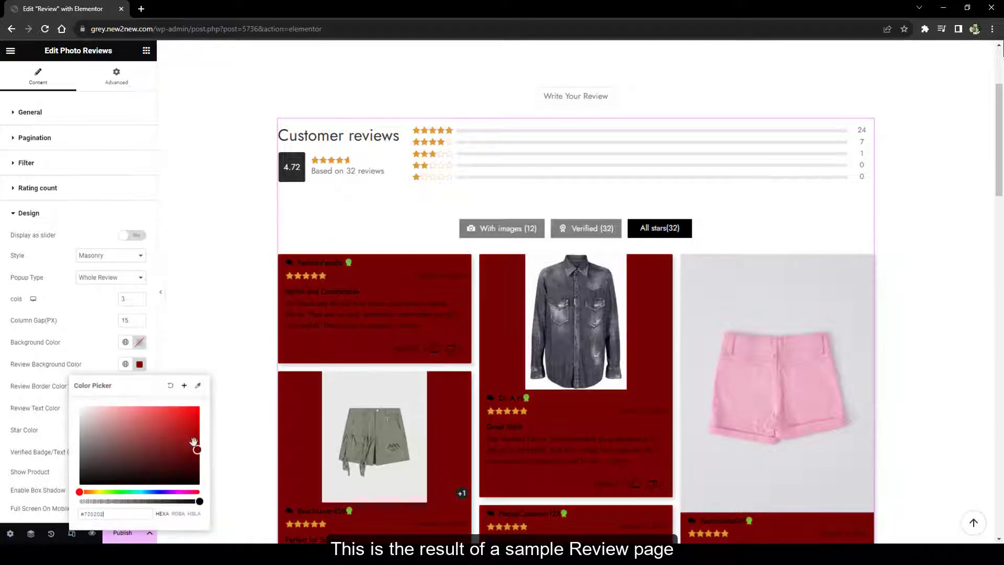
key(ctrl+z)
Give review cards a dark border, clear the review text colour, and disable box shadow
click(142, 390)
click(96, 298)
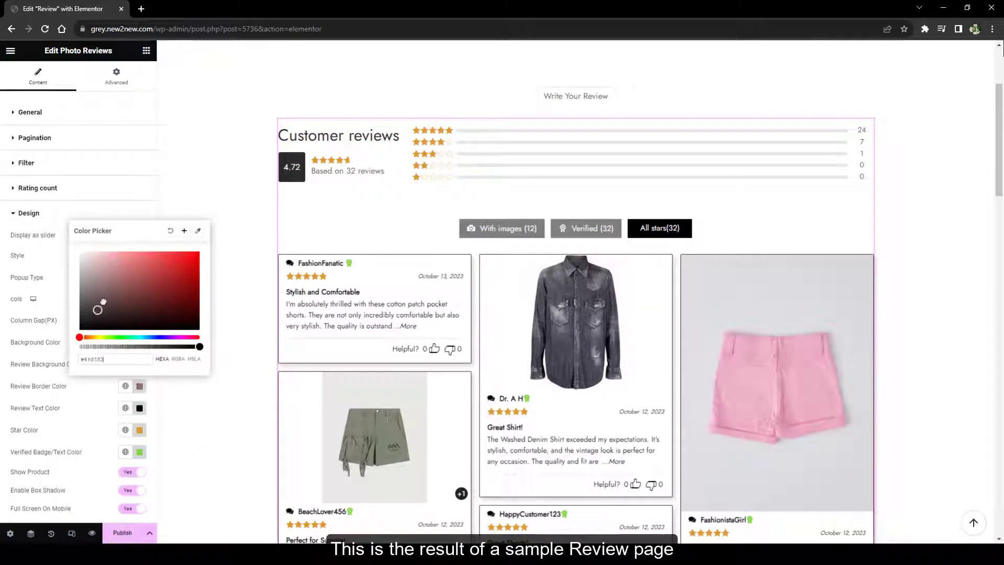
click(78, 326)
click(49, 288)
click(139, 408)
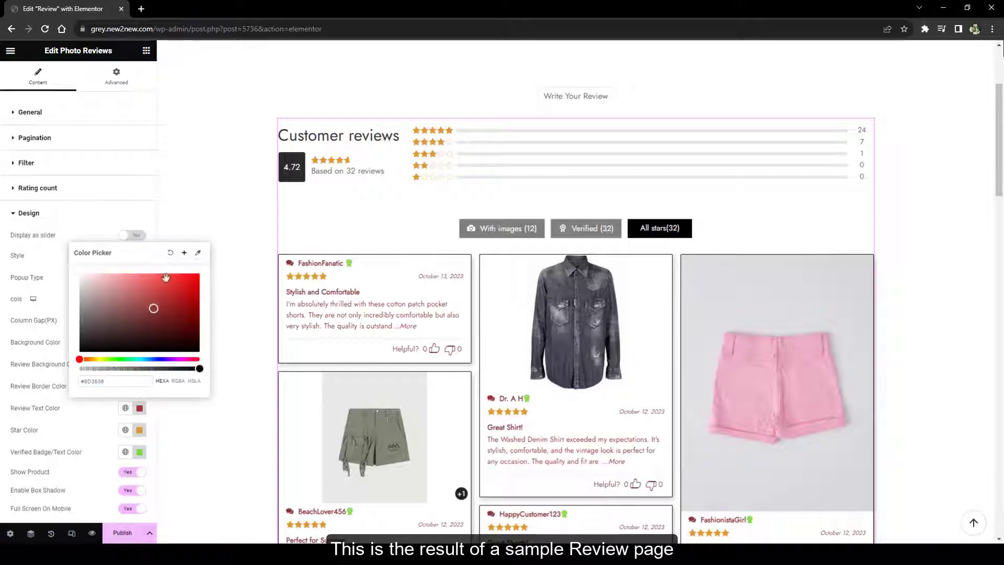
click(131, 387)
click(129, 492)
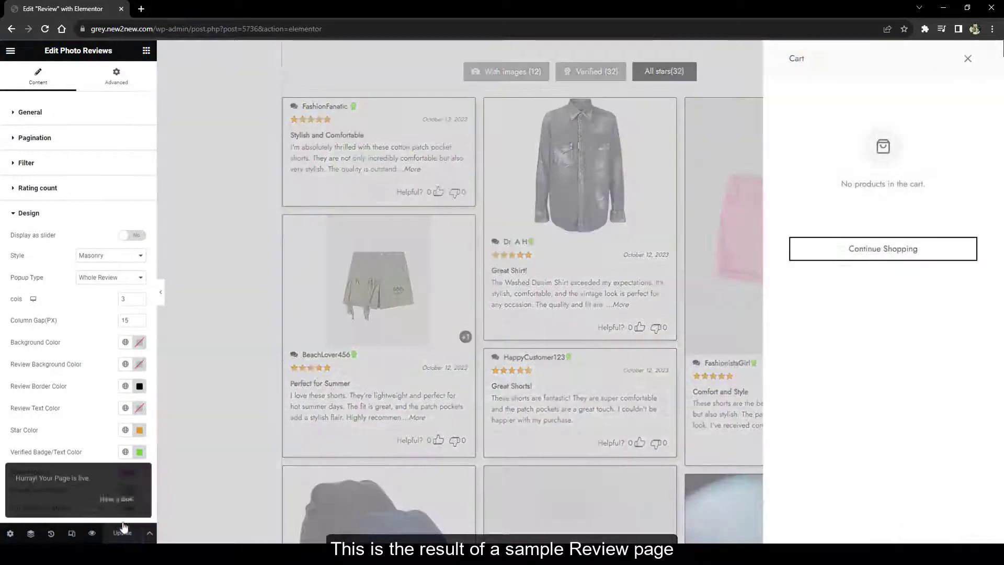
View the live Review page, advance the normal review slider three times, then expand the Shortcode list
click(124, 507)
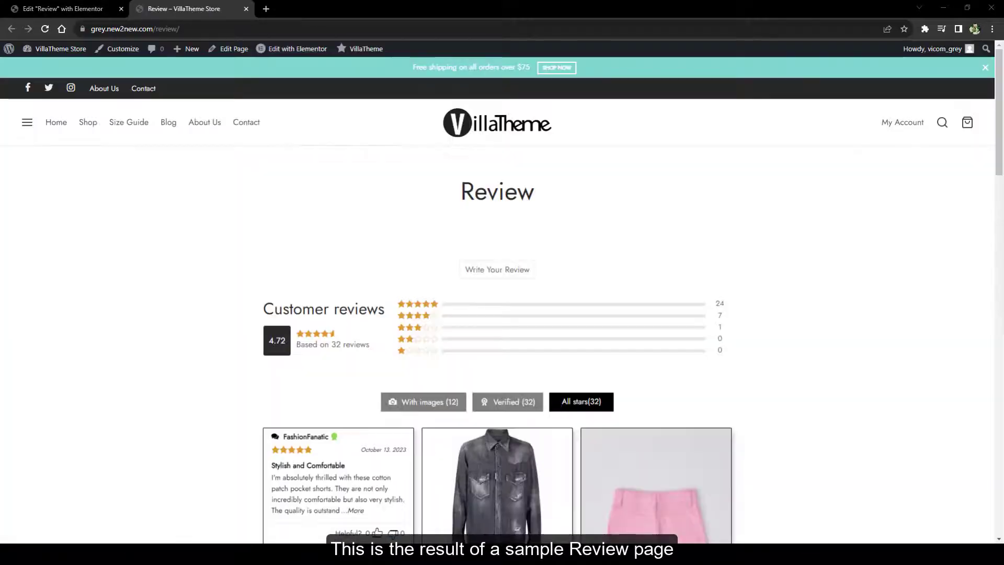
scroll(789, 179, down, 10)
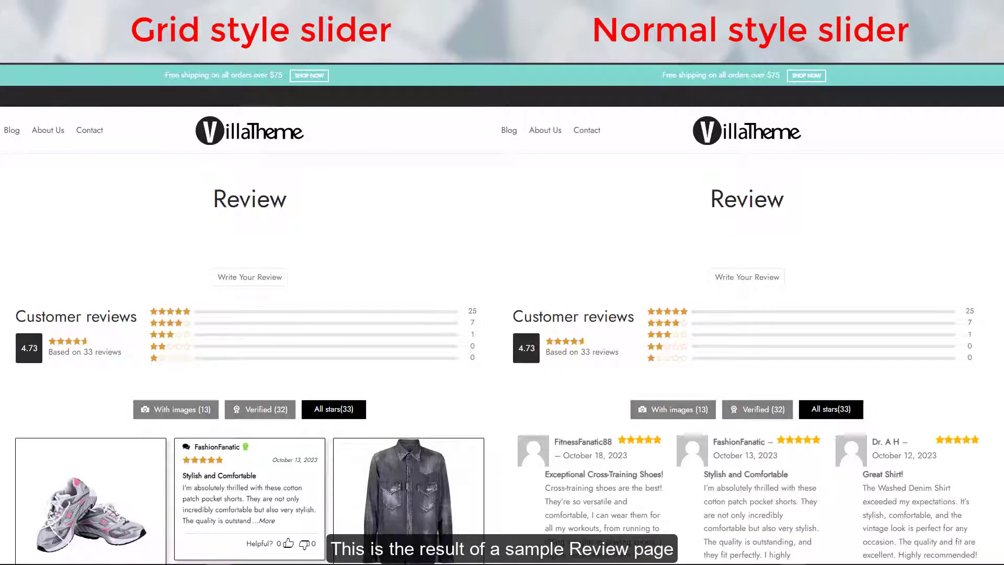
scroll(503, 314, down, 4)
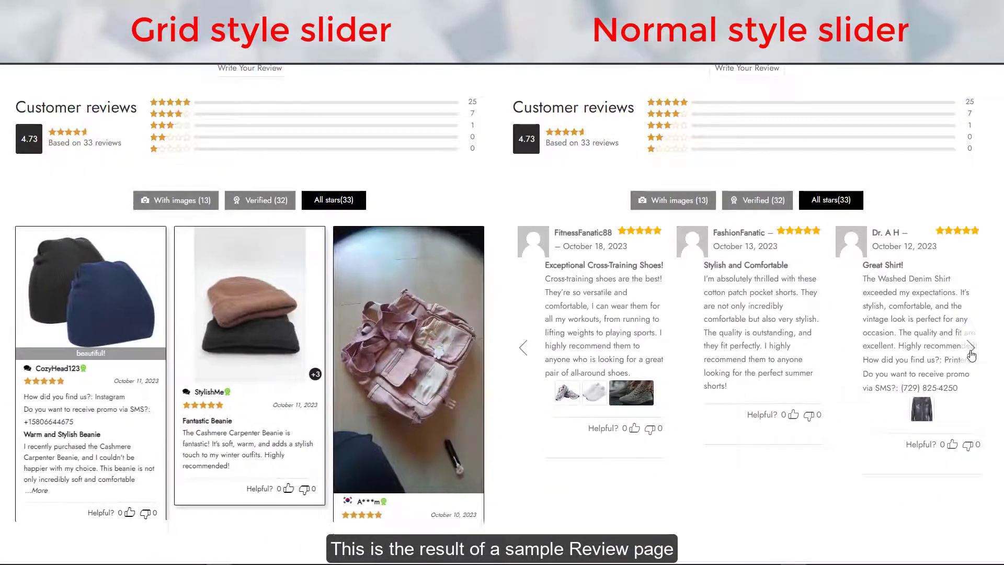
click(971, 347)
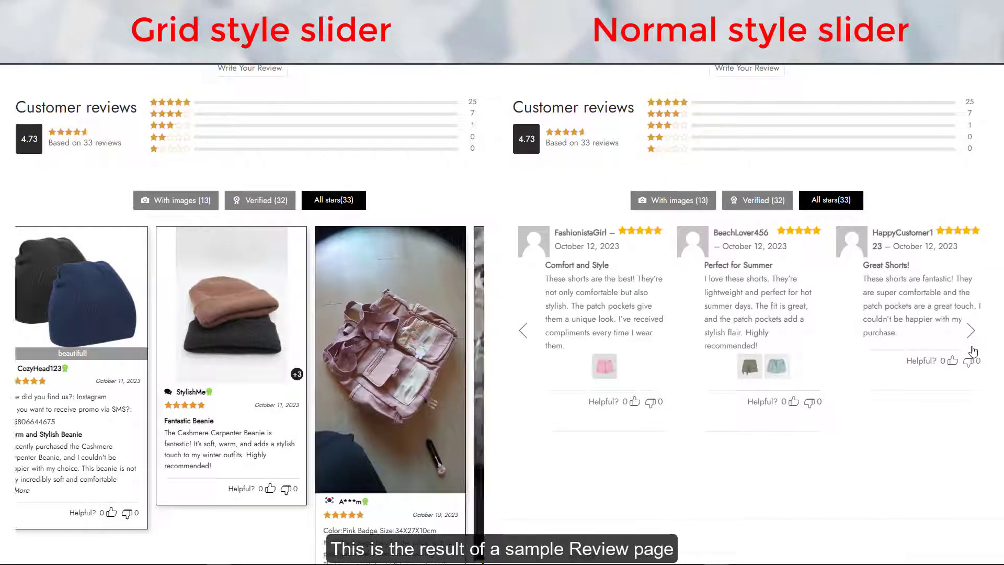
click(971, 347)
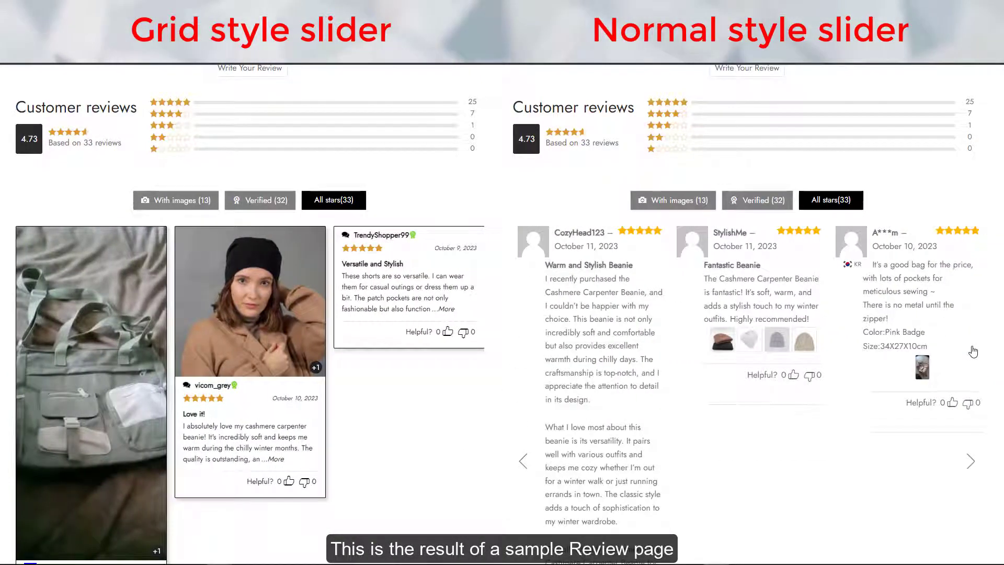
click(973, 351)
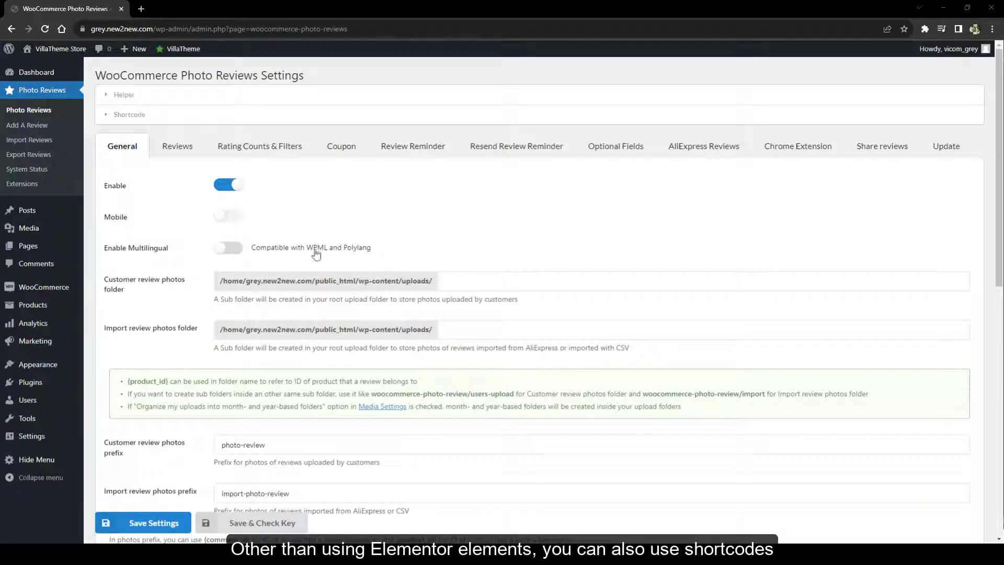
click(320, 121)
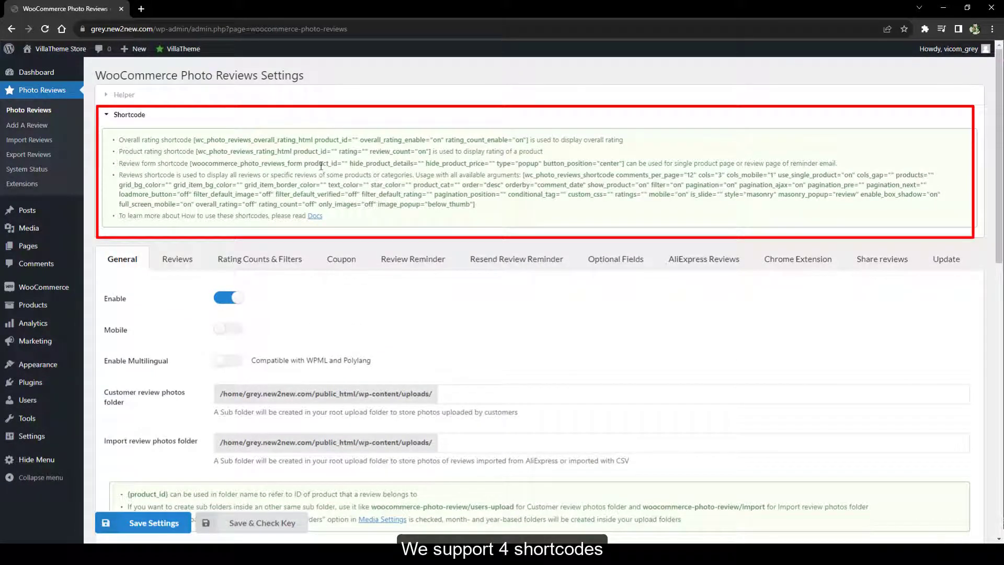
In the shortcode docs, copy the woocommerce_photo_reviews_form shortcode line
click(316, 216)
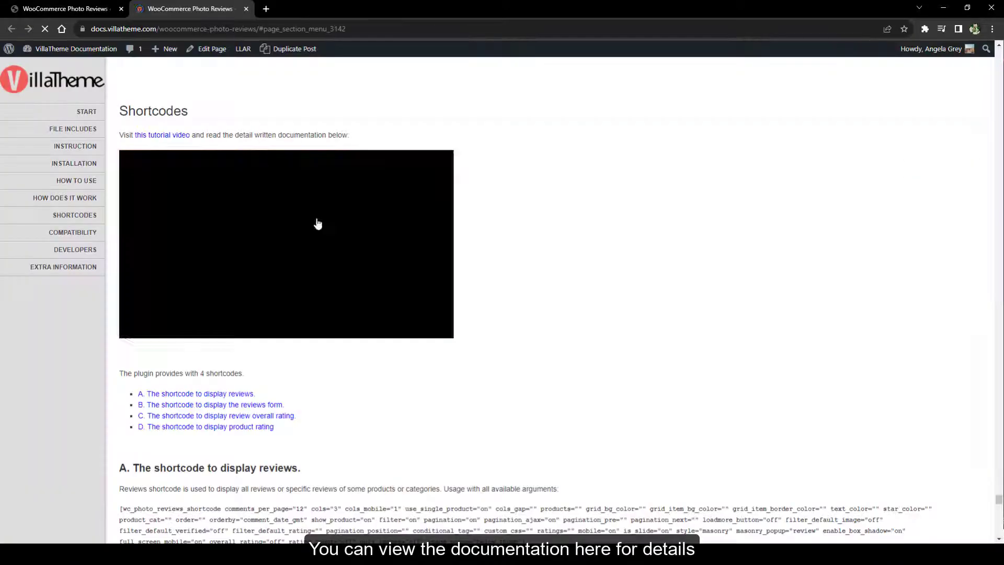
scroll(548, 263, down, 8)
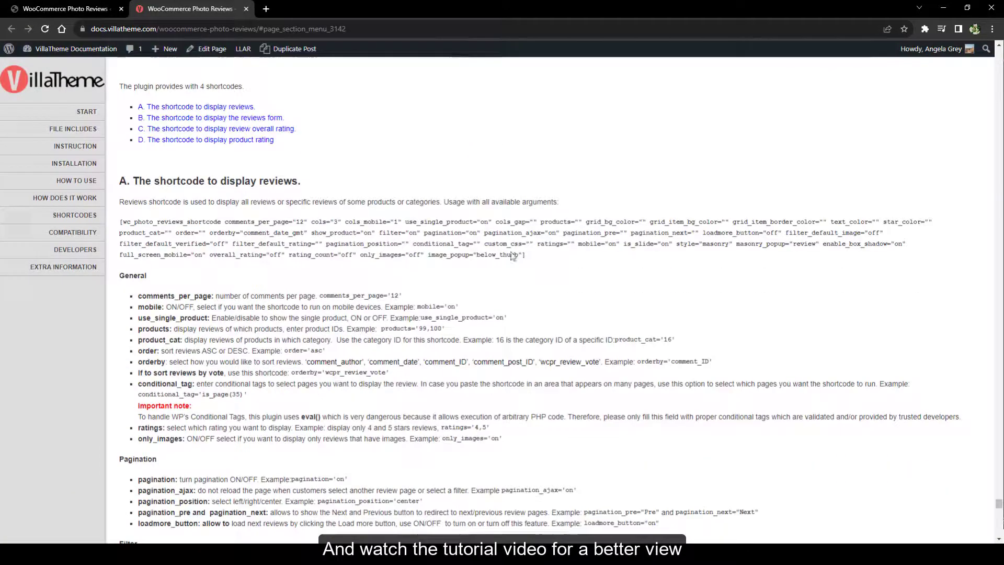
scroll(226, 118, up, 3)
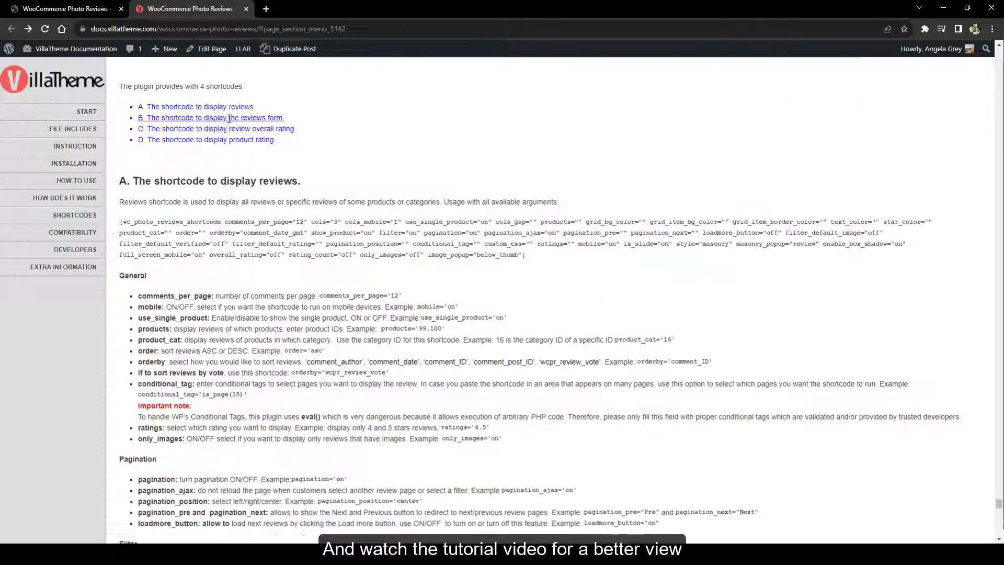
click(233, 124)
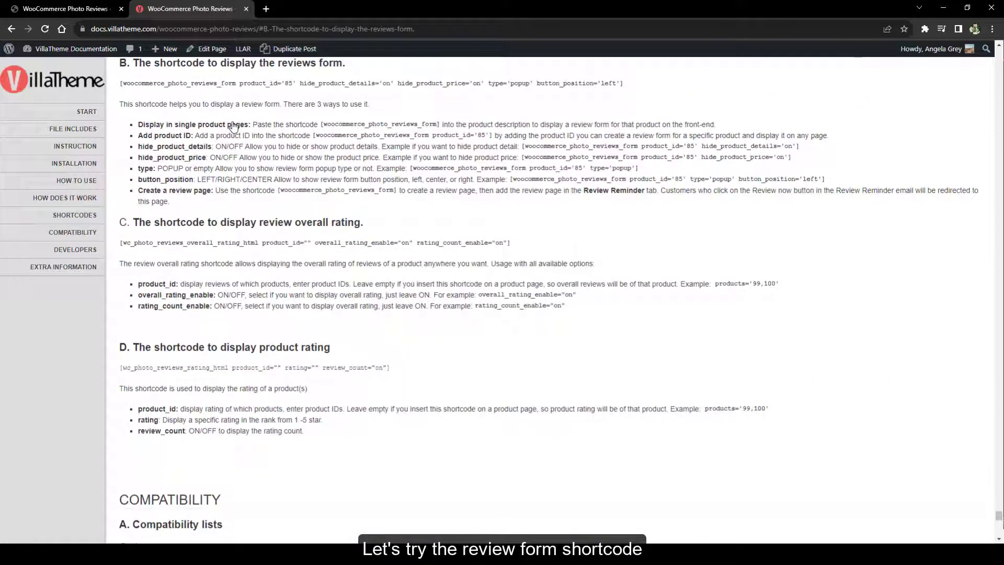
drag(120, 84, 625, 84)
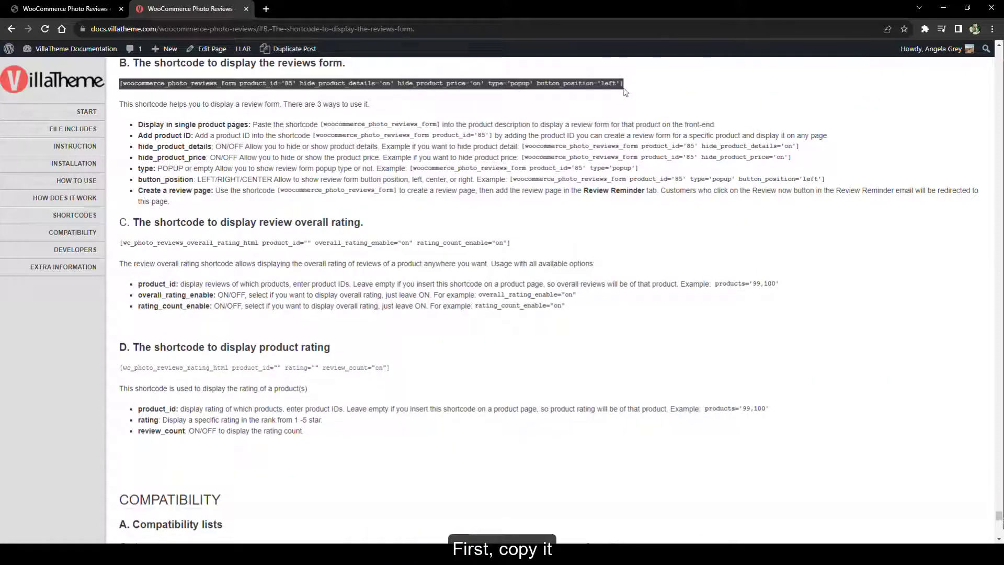
right_click(626, 84)
click(630, 90)
Create a new page titled 'Leave a review here' with the pasted review-form shortcode, product_id emptied
click(63, 8)
mouse_move(28, 250)
click(104, 266)
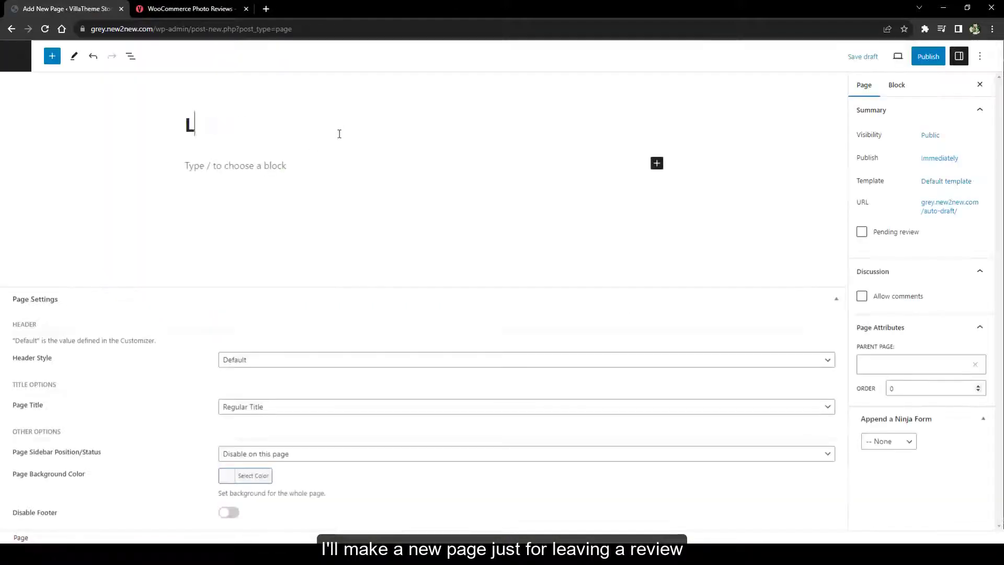
click(339, 134)
text(Leave a review here)
click(278, 166)
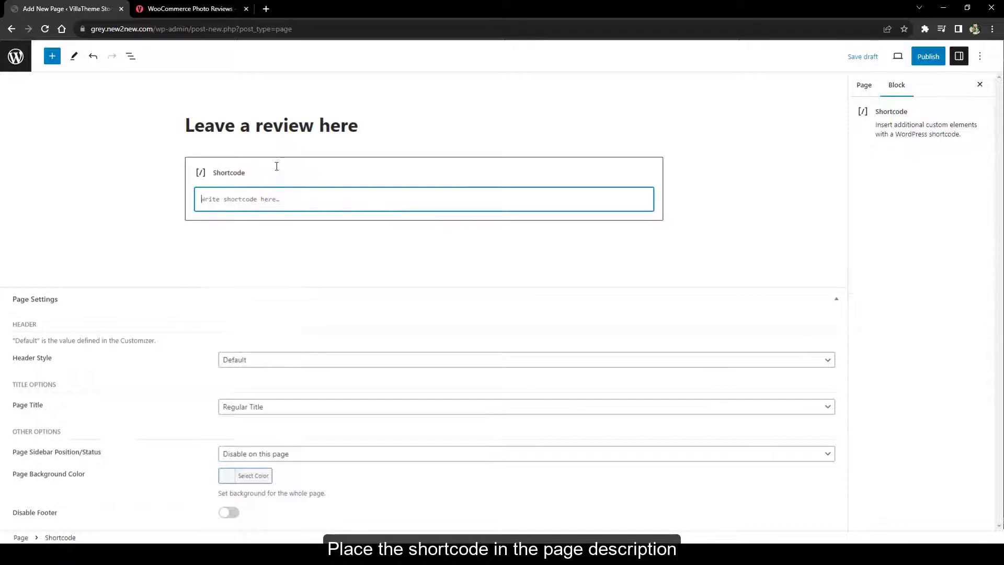
right_click(260, 197)
click(281, 270)
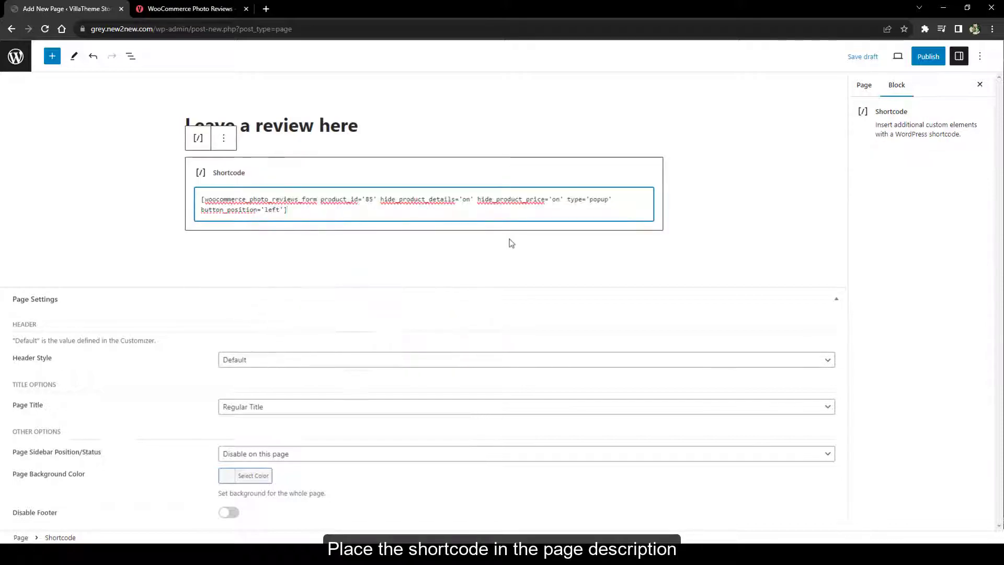
key(BackSpace)
key(BackSpace)
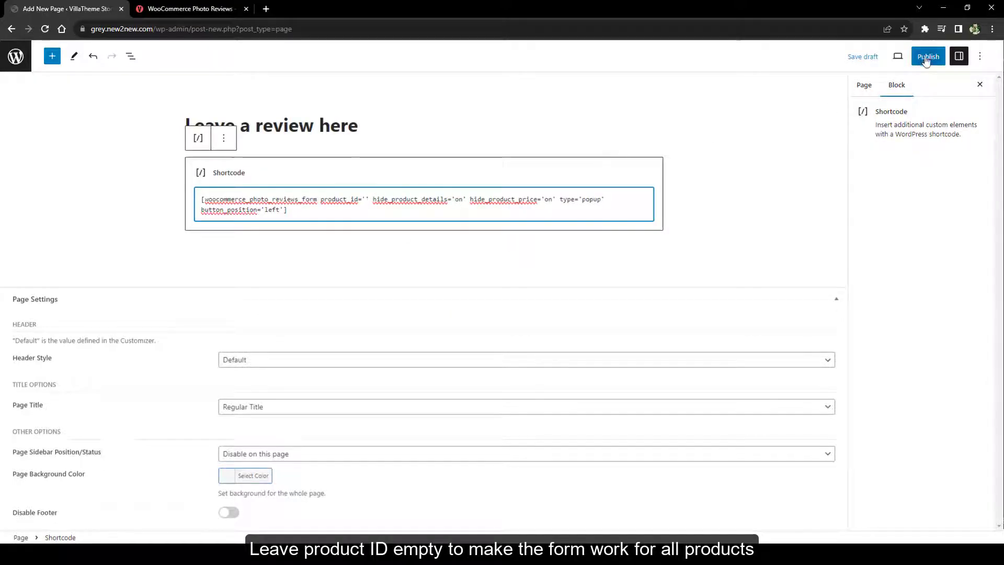
Publish the 'Leave a review here' page and view it before closing its tab
click(927, 58)
click(893, 57)
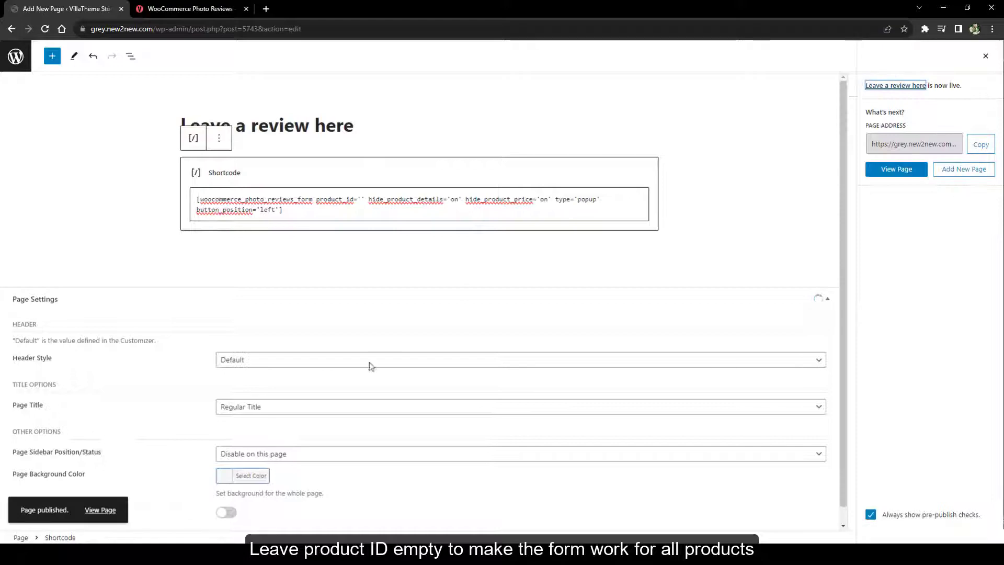
click(97, 511)
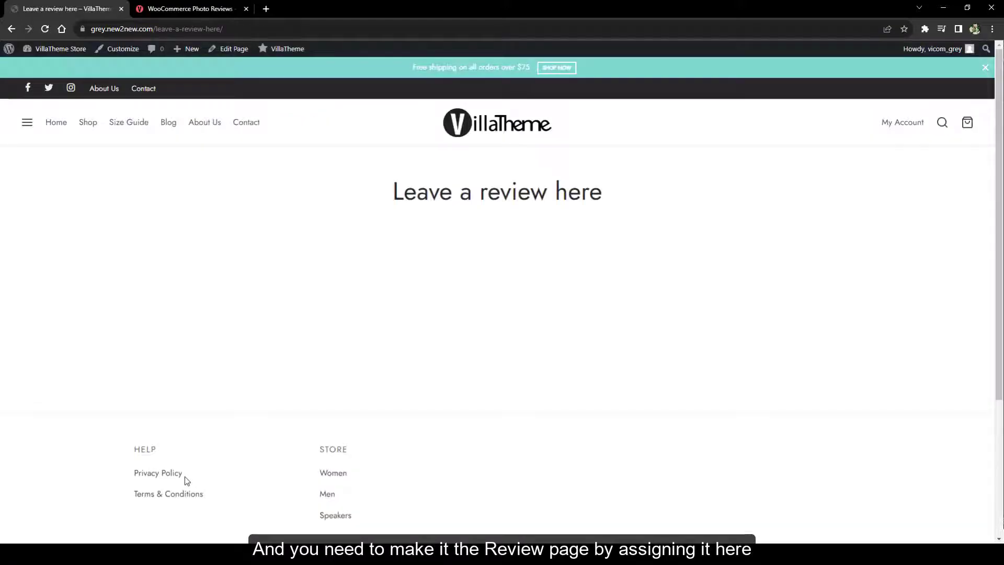
key(ctrl+w)
Choose 'Leave a review here' as the Review page in Photo Reviews settings and save
scroll(654, 259, down, 10)
click(333, 323)
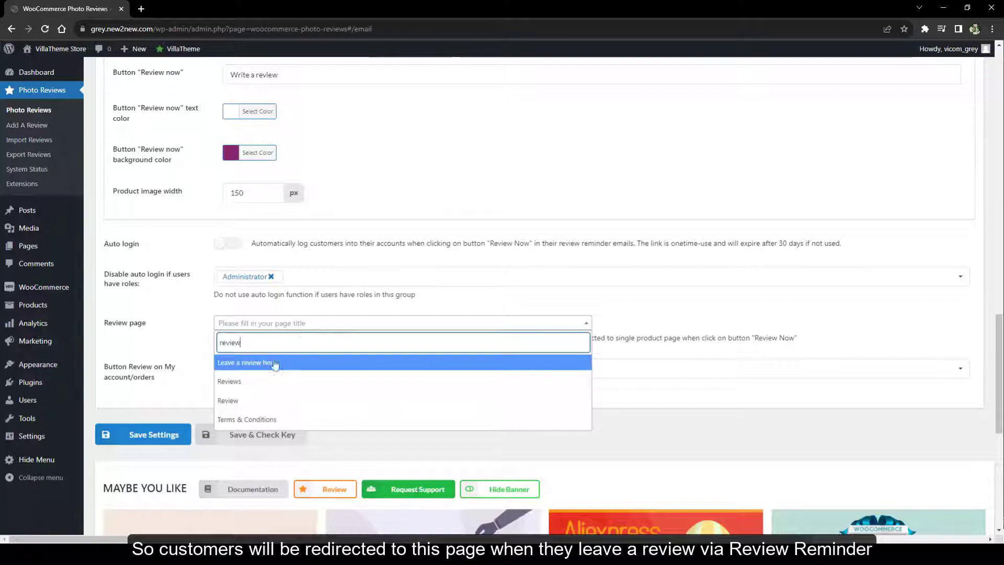
click(269, 361)
click(150, 447)
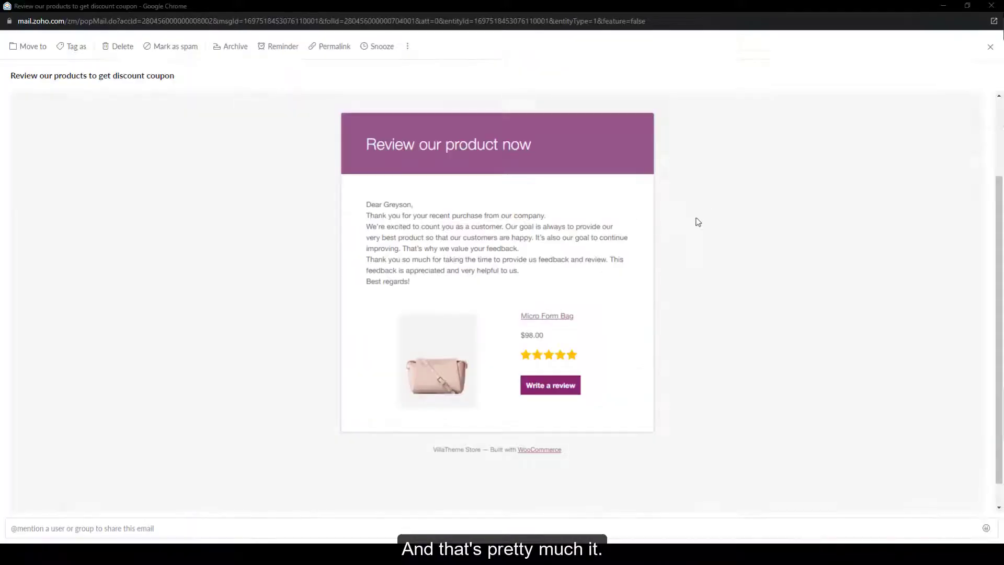